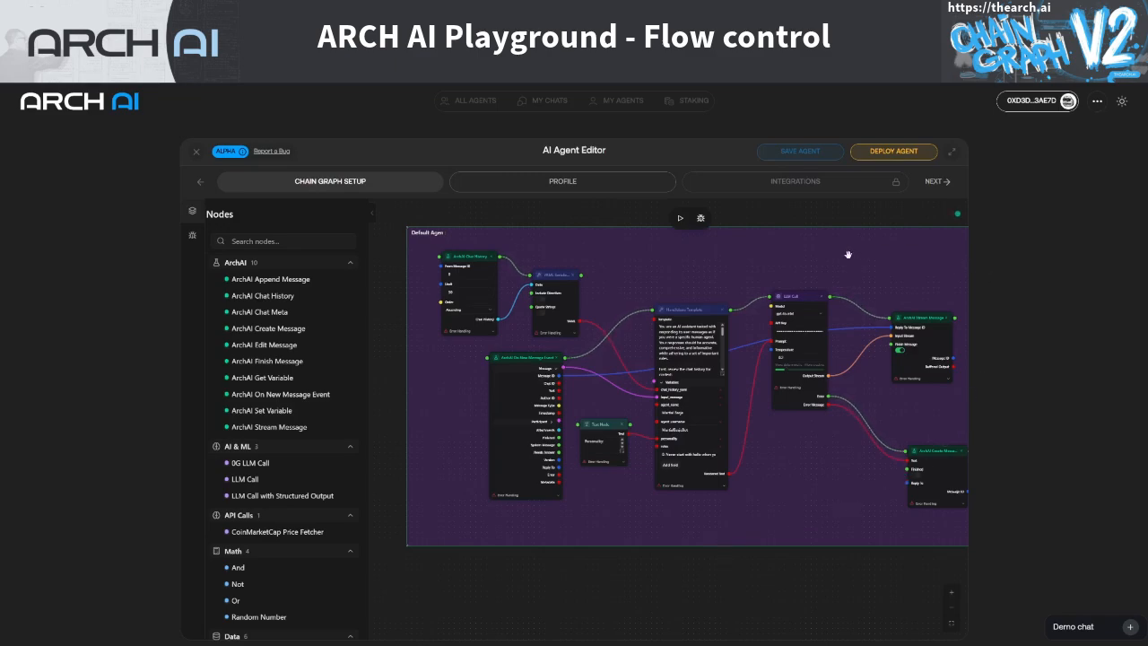
Add a Group node to the empty canvas area beside the Default Agent group
left_click_drag(805, 246, 774, 270)
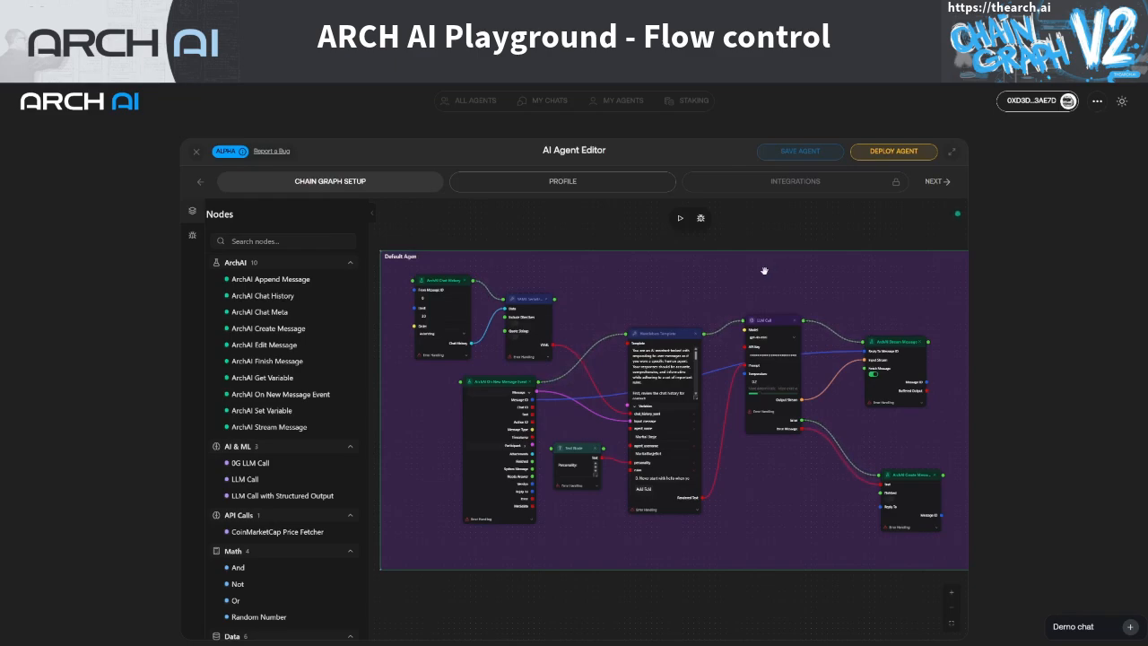
left_click_drag(449, 606, 750, 588)
scroll(351, 543, "down", 3)
scroll(346, 550, "down", 5)
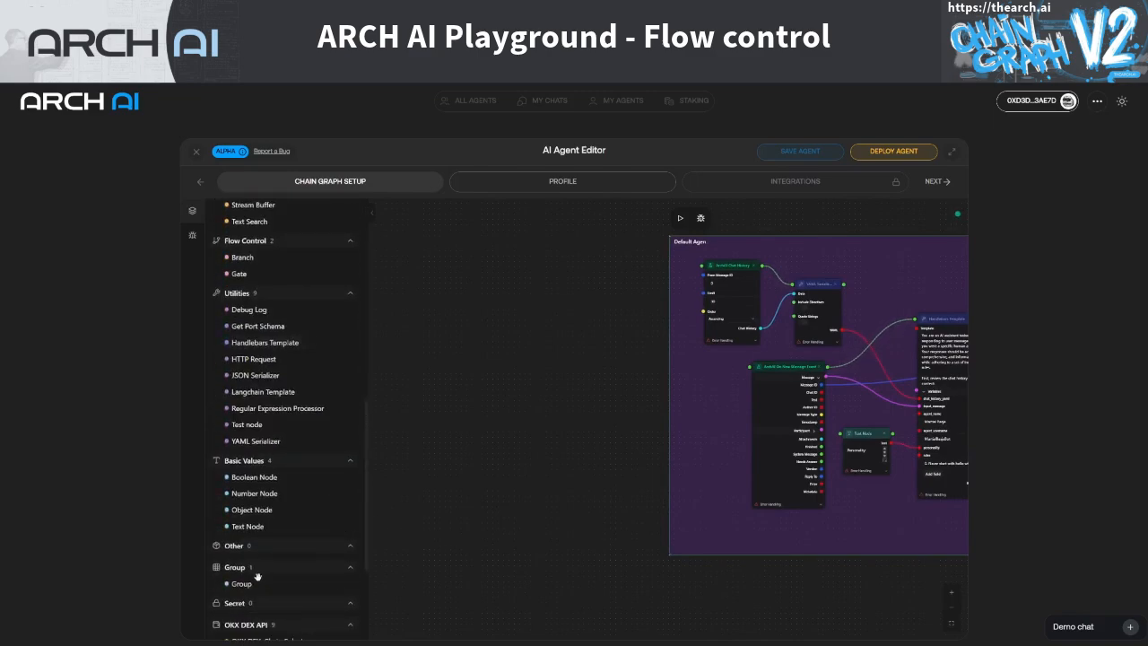
left_click_drag(257, 583, 437, 313)
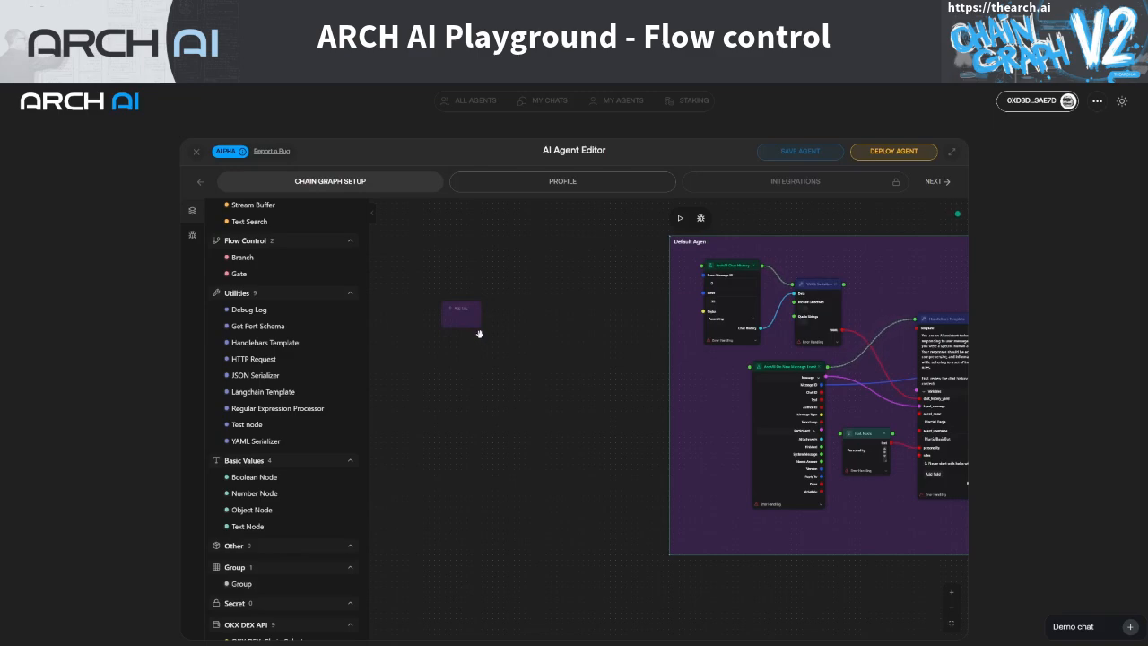
left_click_drag(479, 328, 507, 369)
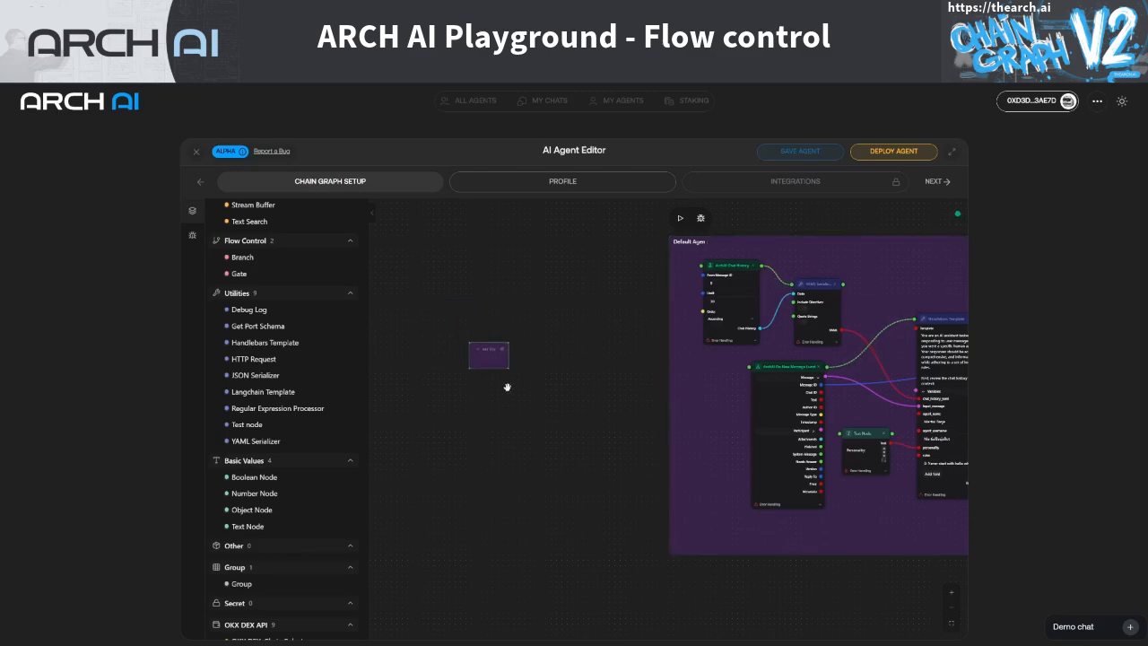
Enlarge the new group into a large square area and reposition it beside the Default Agent group
scroll(502, 399, "down", 1)
scroll(508, 398, "up", 4)
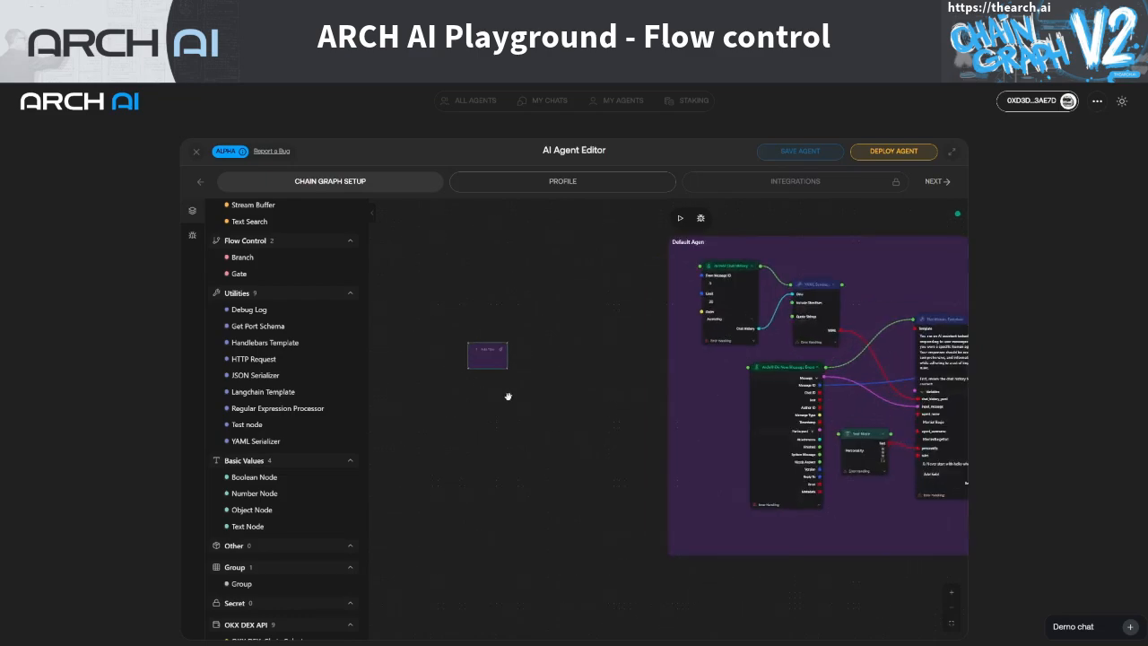
left_click_drag(508, 346, 711, 556)
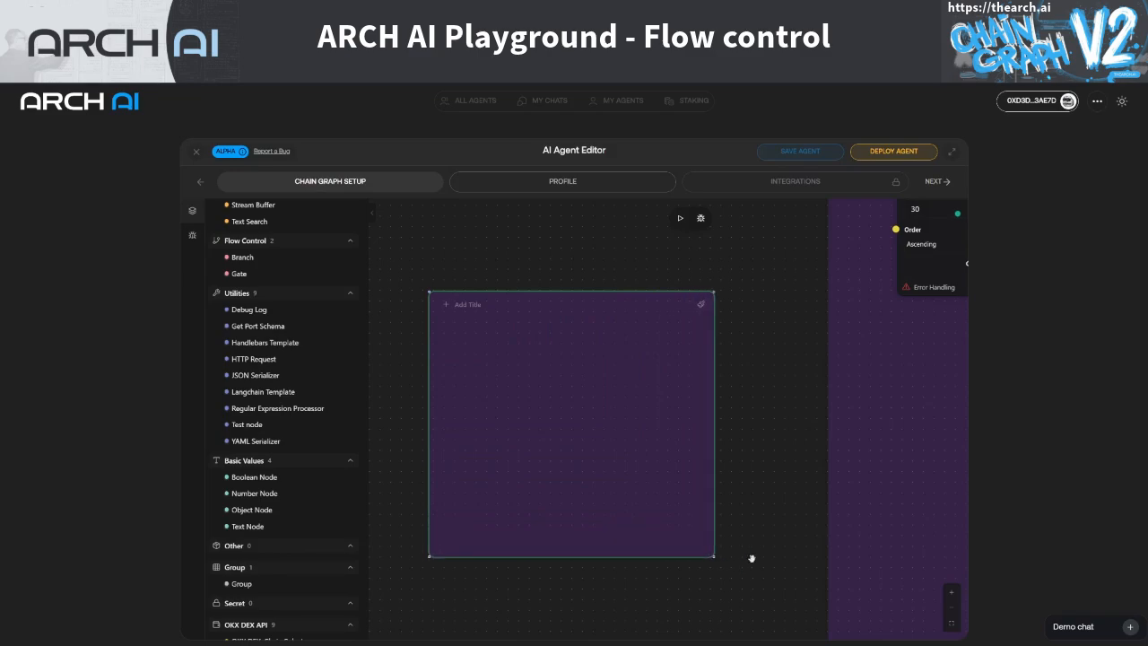
scroll(761, 548, "down", 3)
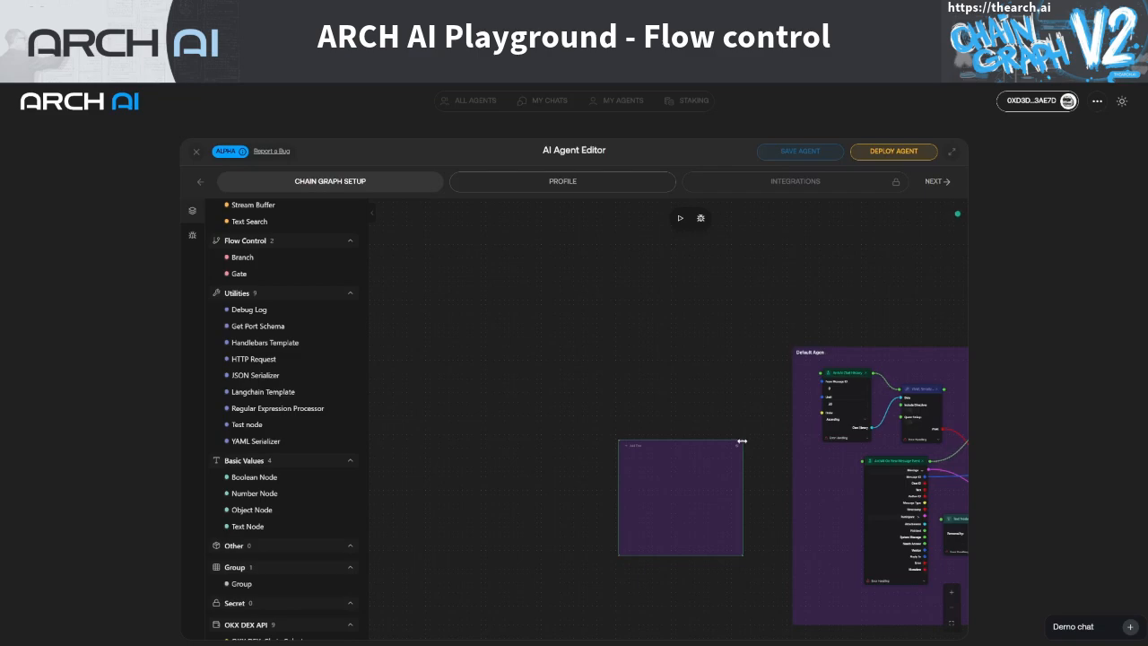
left_click_drag(652, 449, 490, 329)
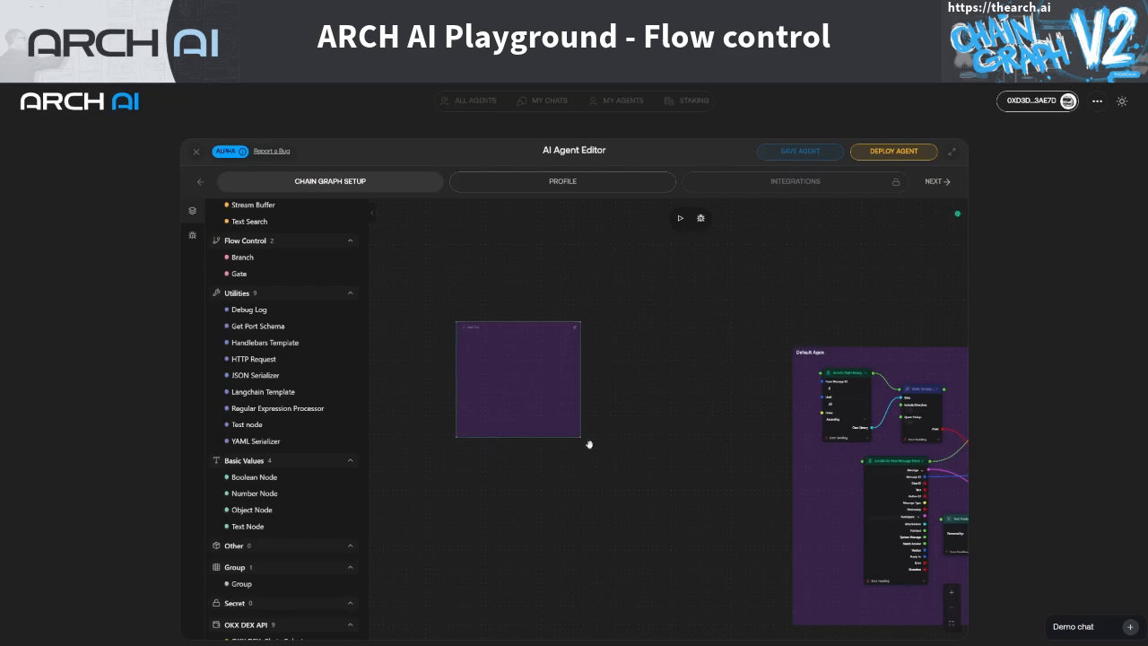
left_click_drag(579, 436, 763, 642)
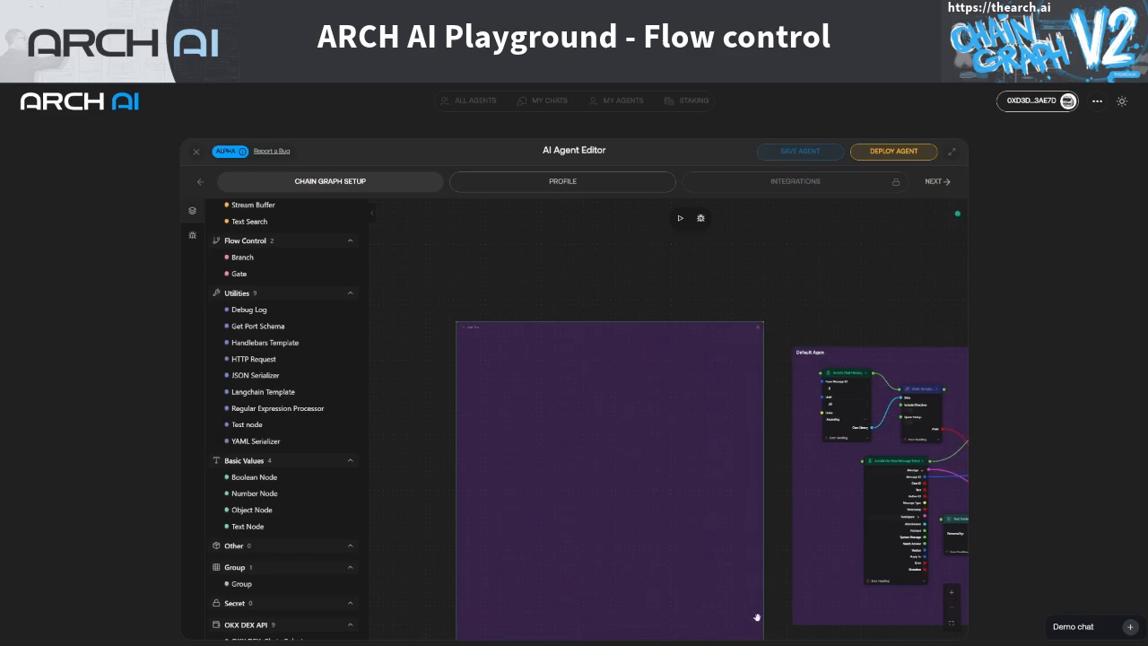
Colour the new group yellow and title it "Response rule"
left_click(758, 329)
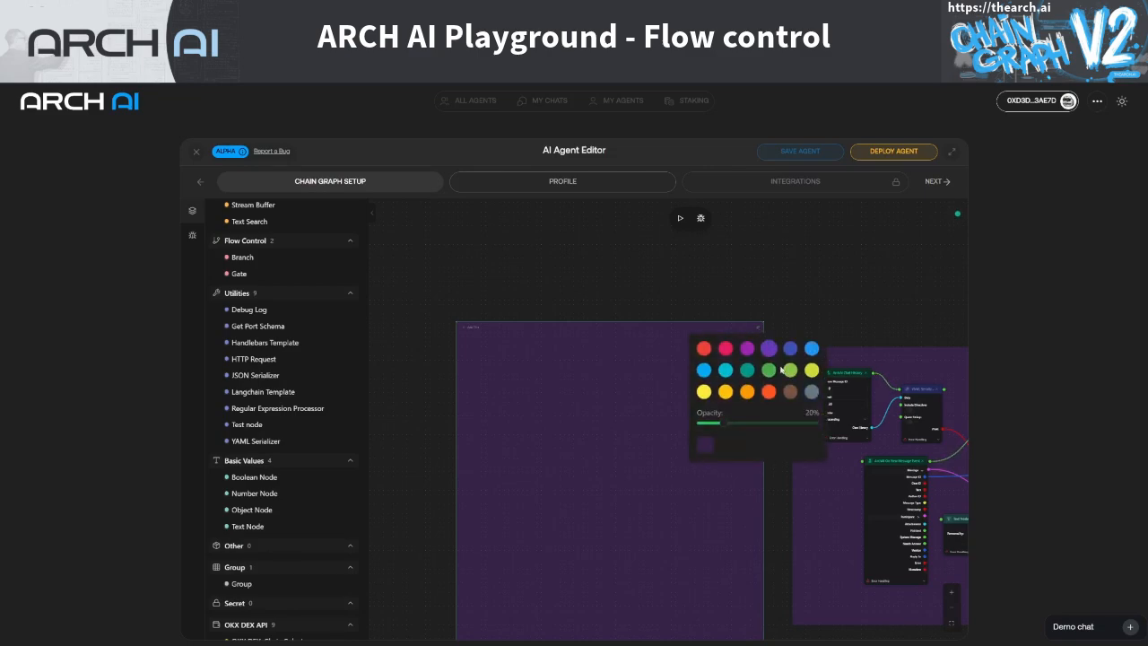
left_click(705, 393)
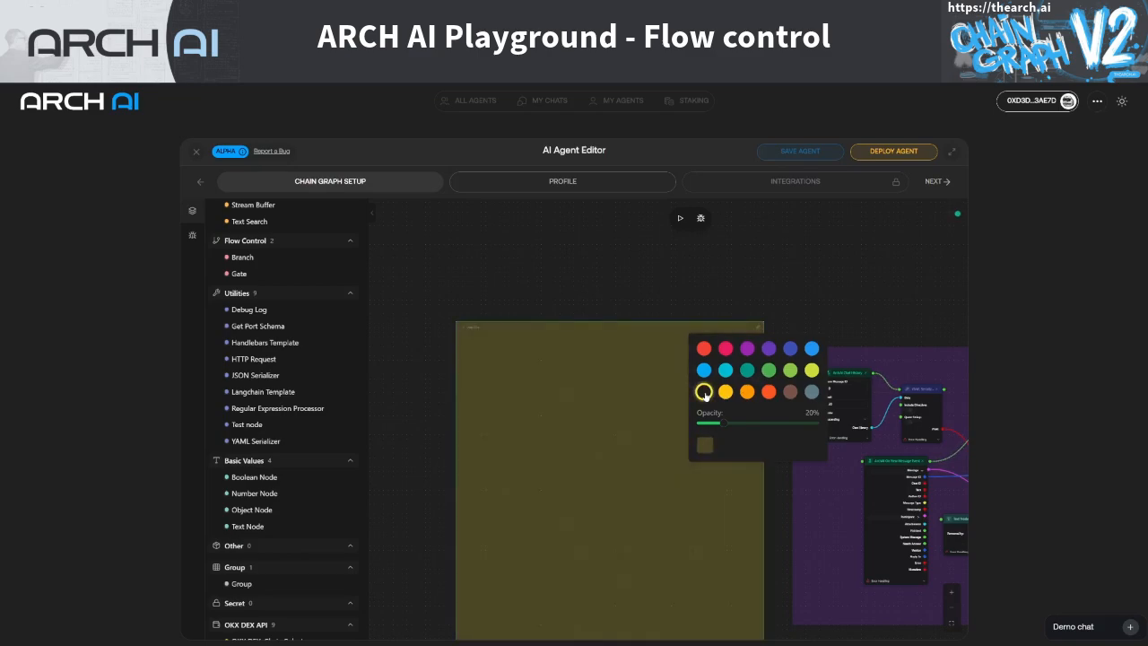
left_click(591, 390)
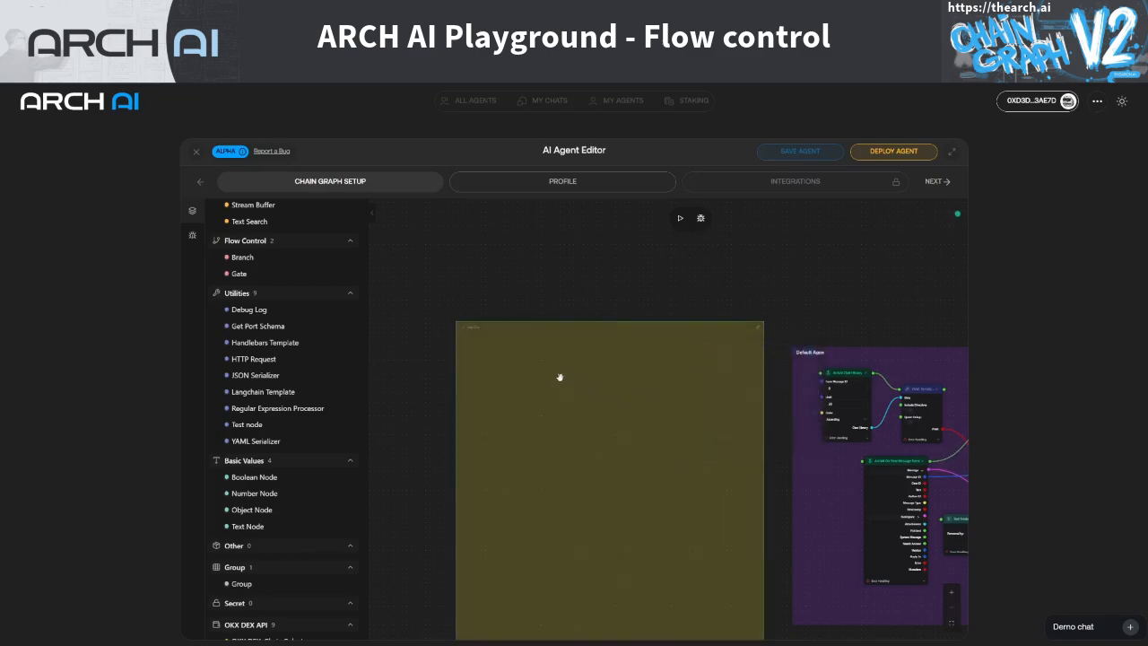
left_click(474, 328)
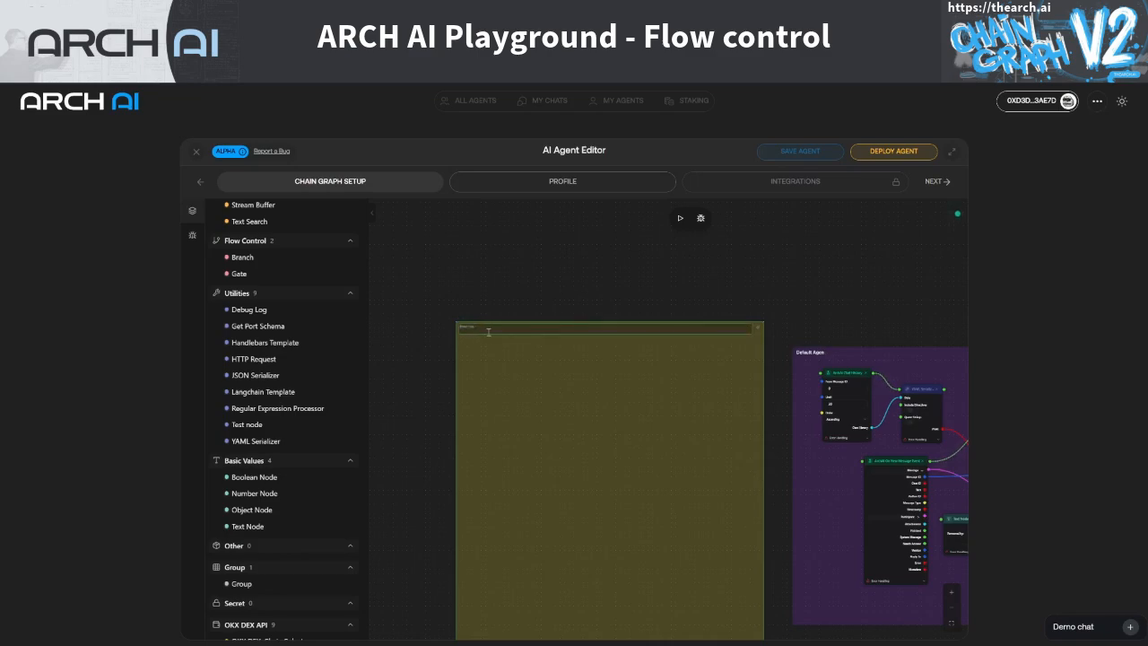
type("F")
key("Return")
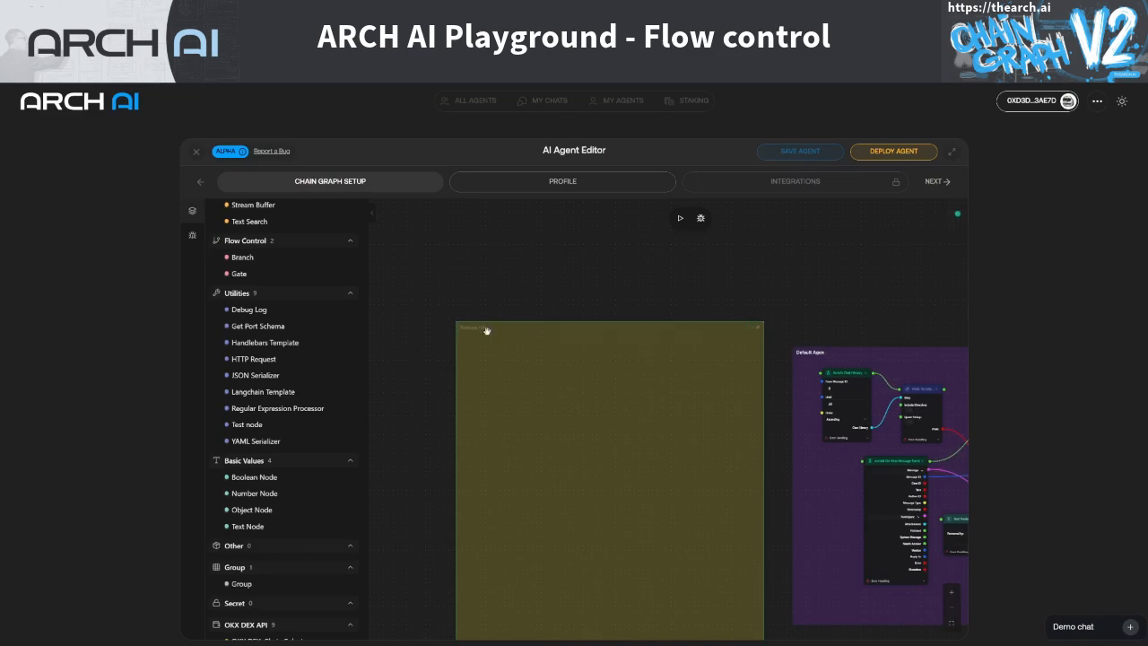
Add a Flow Control Gate node inside the yellow group
scroll(624, 396, "down", 1)
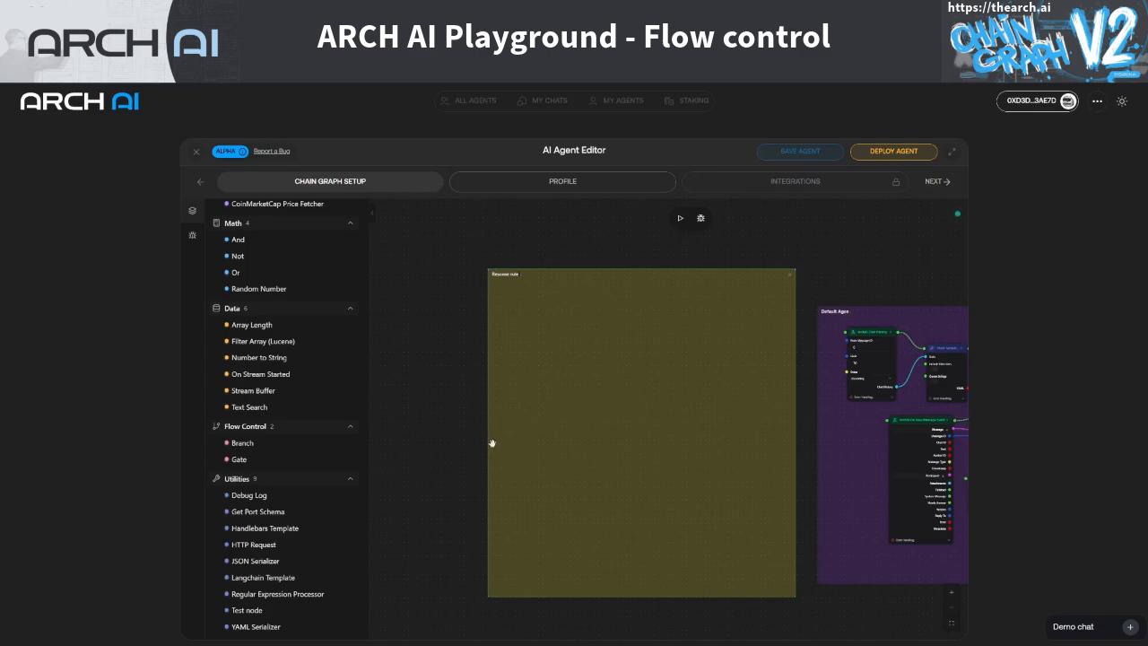
left_click_drag(239, 462, 611, 378)
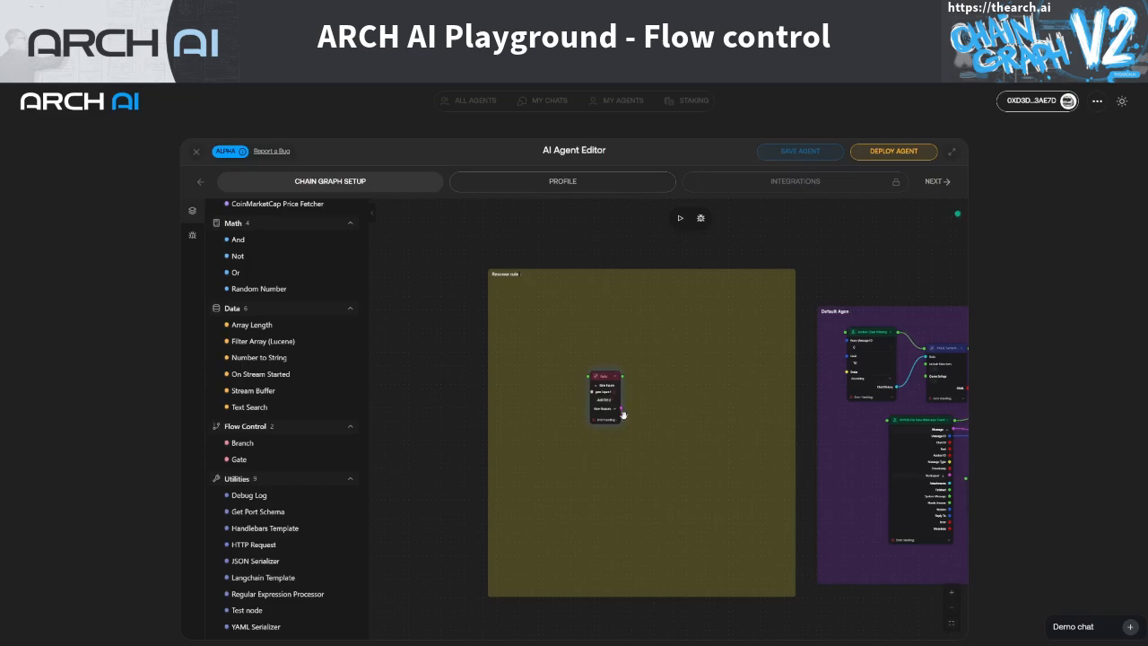
scroll(625, 427, "up", 3)
scroll(625, 428, "up", 2)
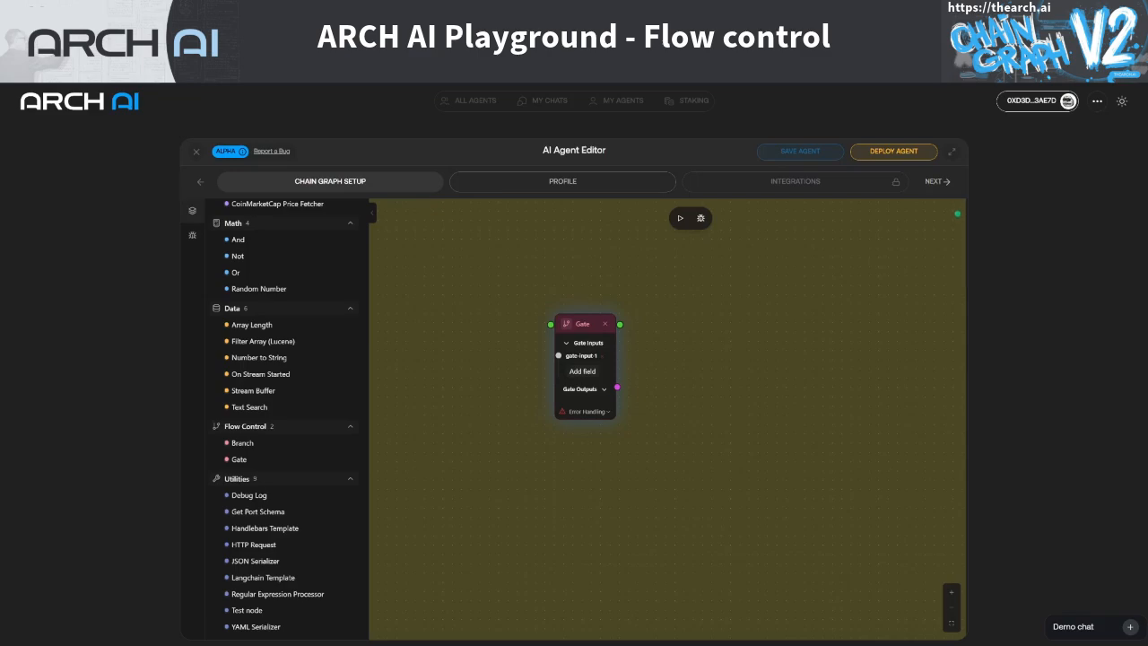
Add an ArchAI On New Message Event node before the Gate node and expand its Message output
left_click_drag(481, 429, 644, 443)
scroll(320, 395, "up", 5)
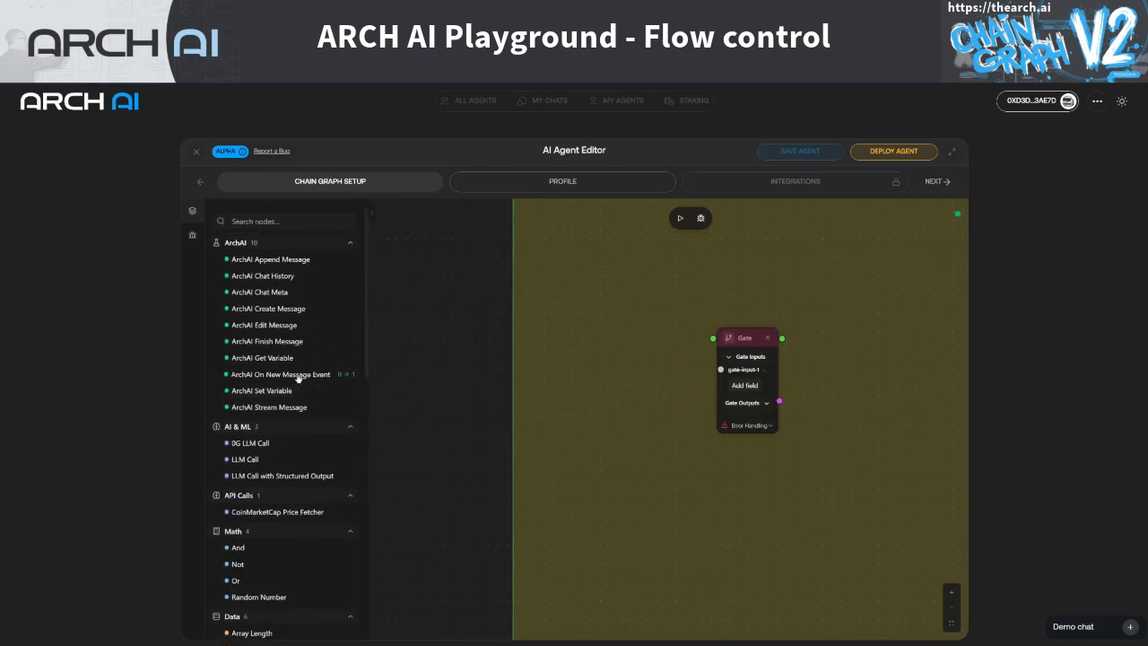
left_click_drag(303, 375, 605, 284)
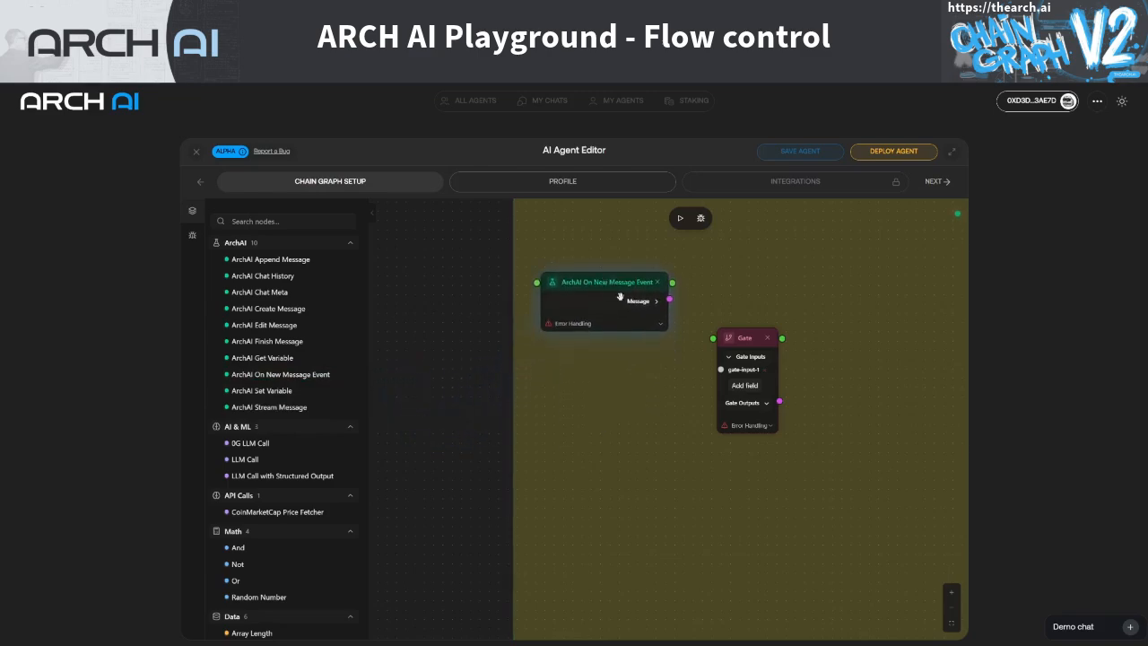
left_click(653, 303)
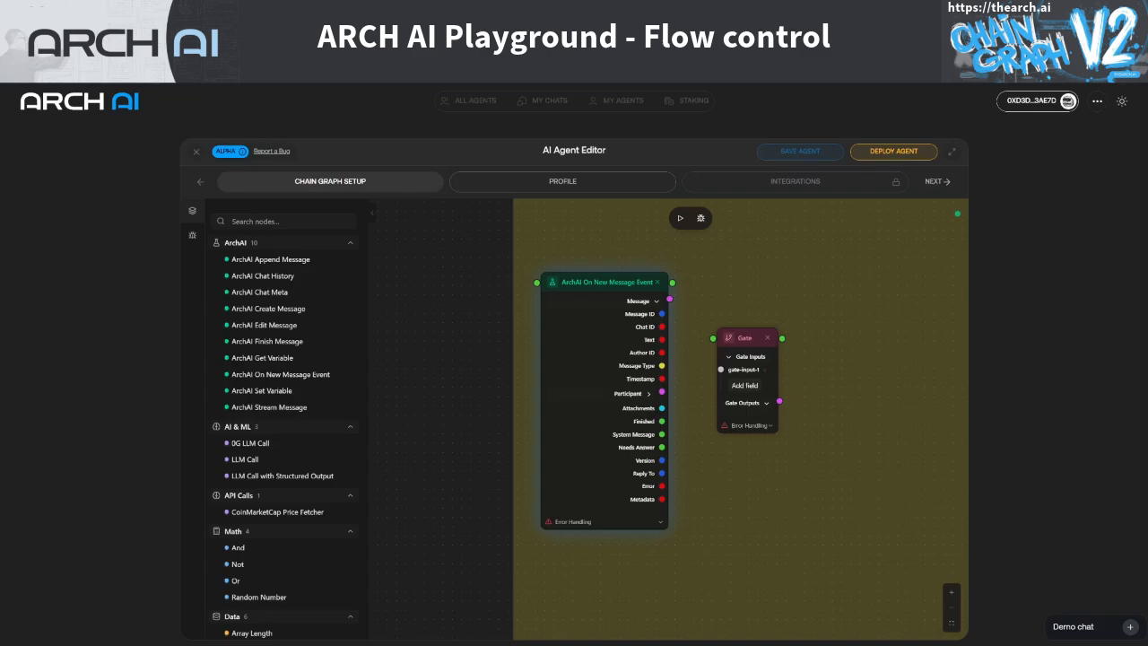
Connect the message event's Text output to gate-input-1 and its Reply To output to gate-input-2
left_click_drag(661, 338, 721, 370)
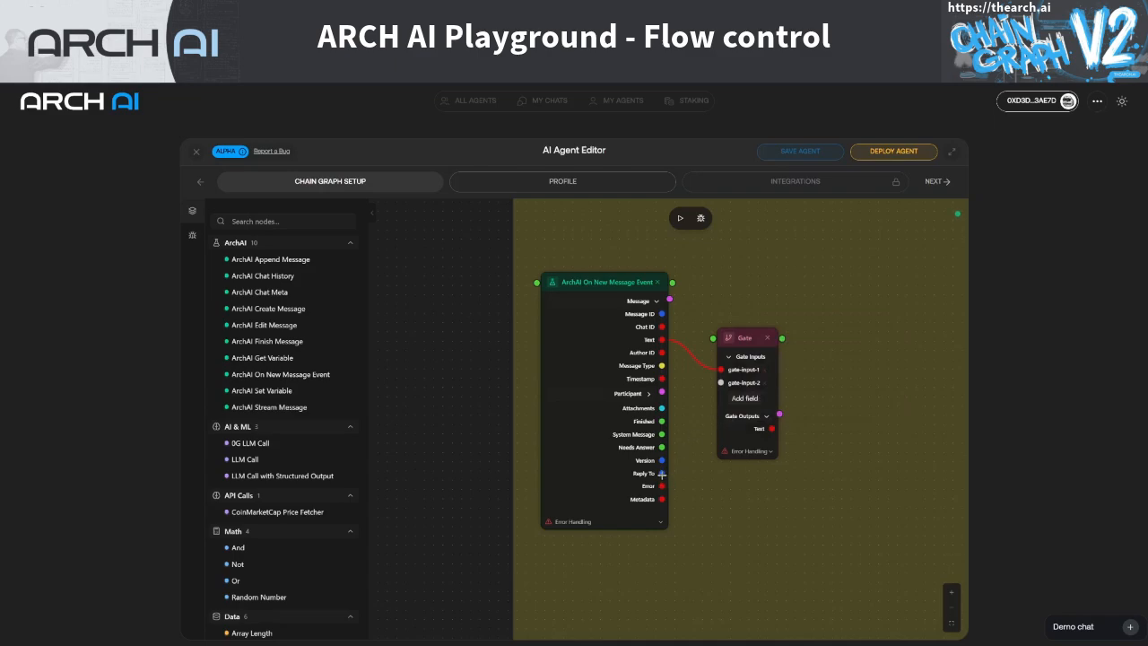
left_click_drag(662, 474, 719, 382)
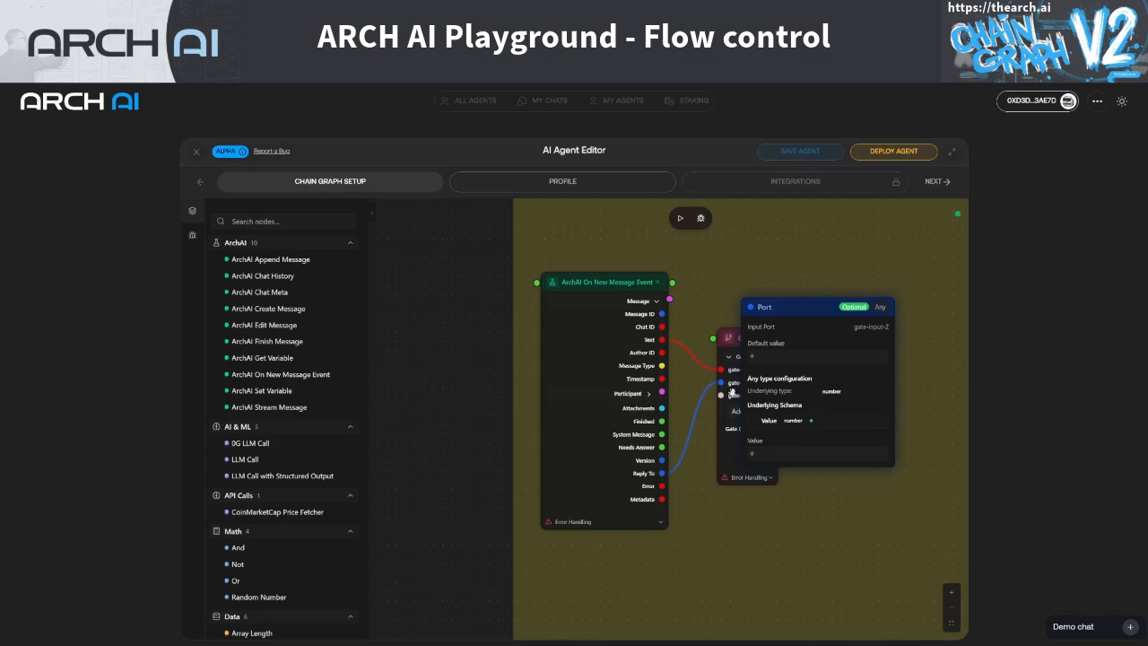
Add a string field named userName to the Gate inputs
left_click(739, 412)
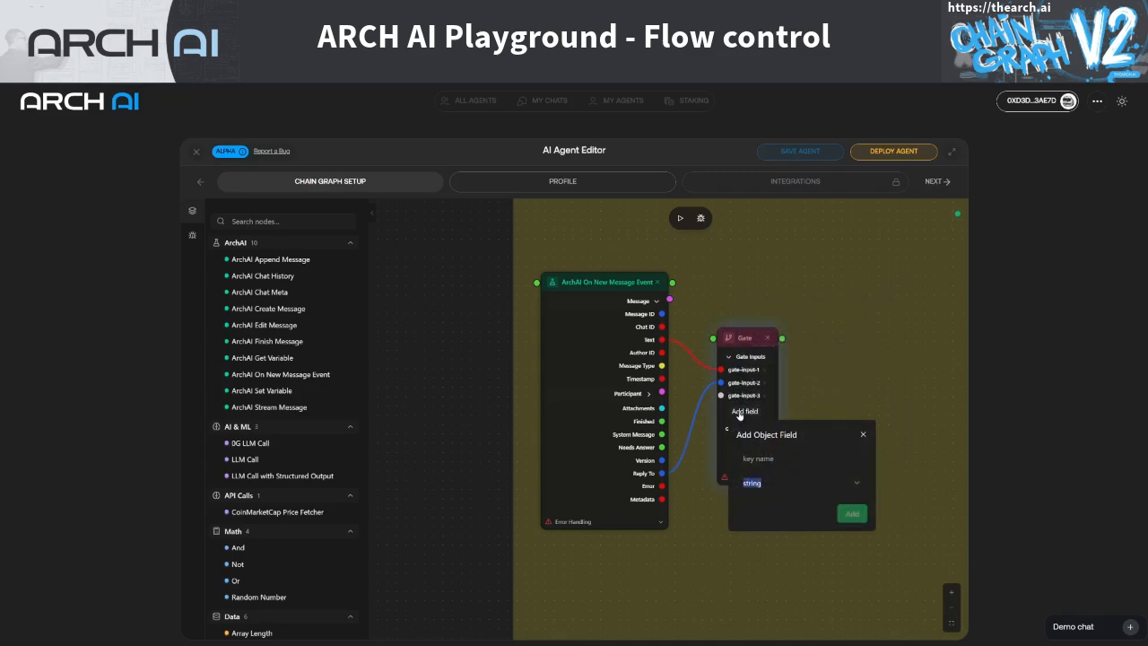
left_click(758, 455)
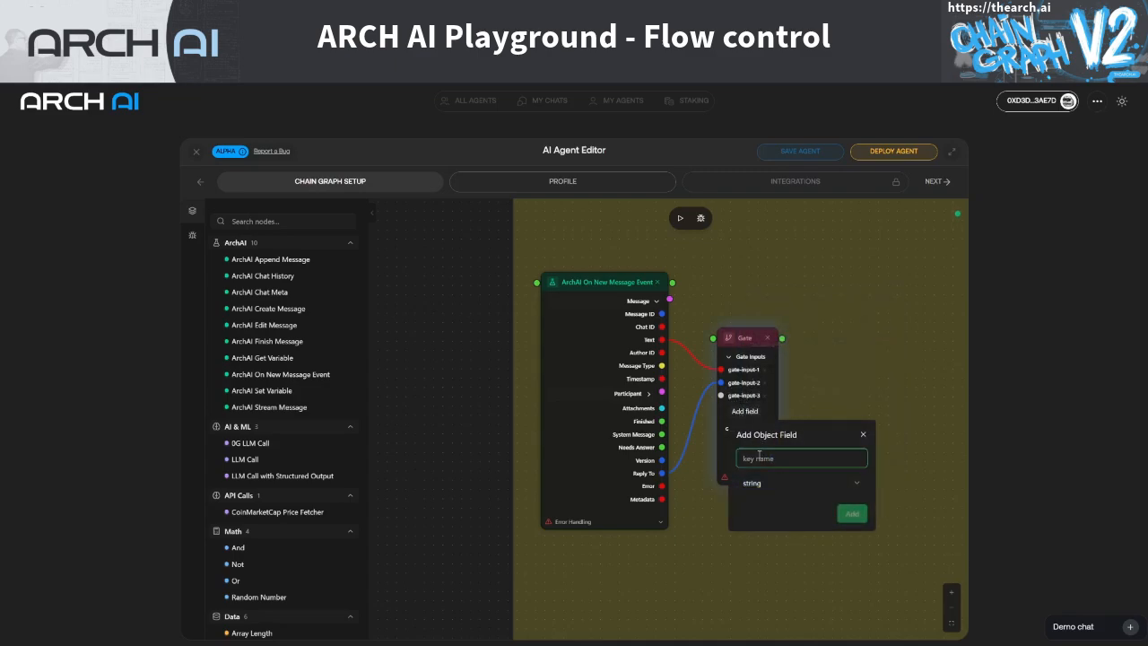
type("userName")
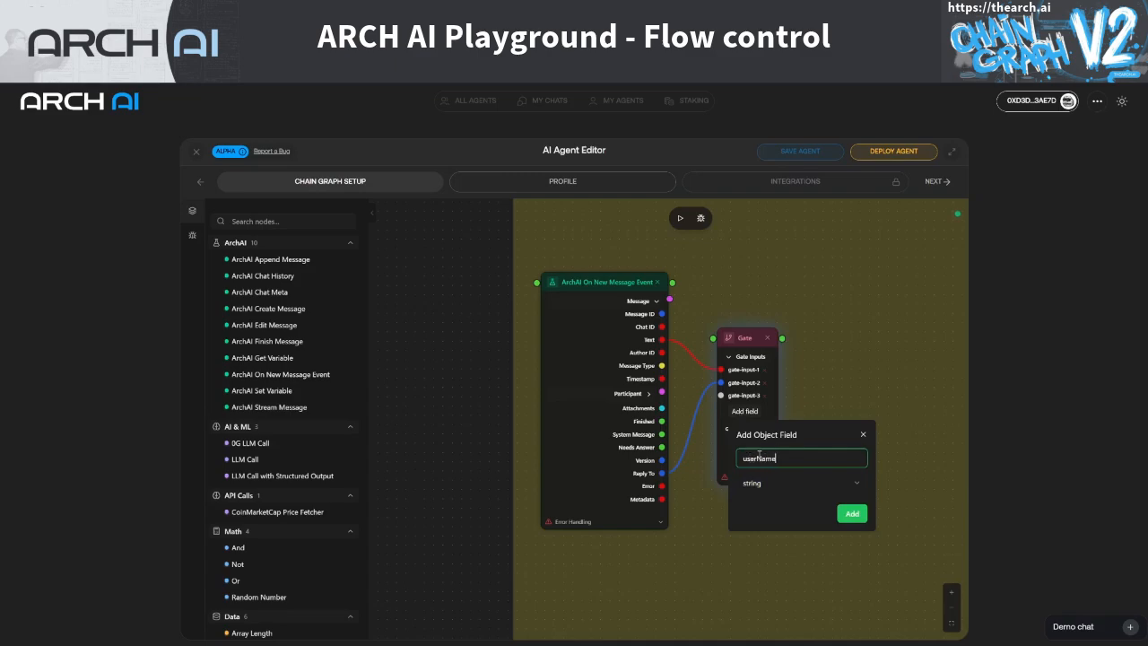
left_click(852, 513)
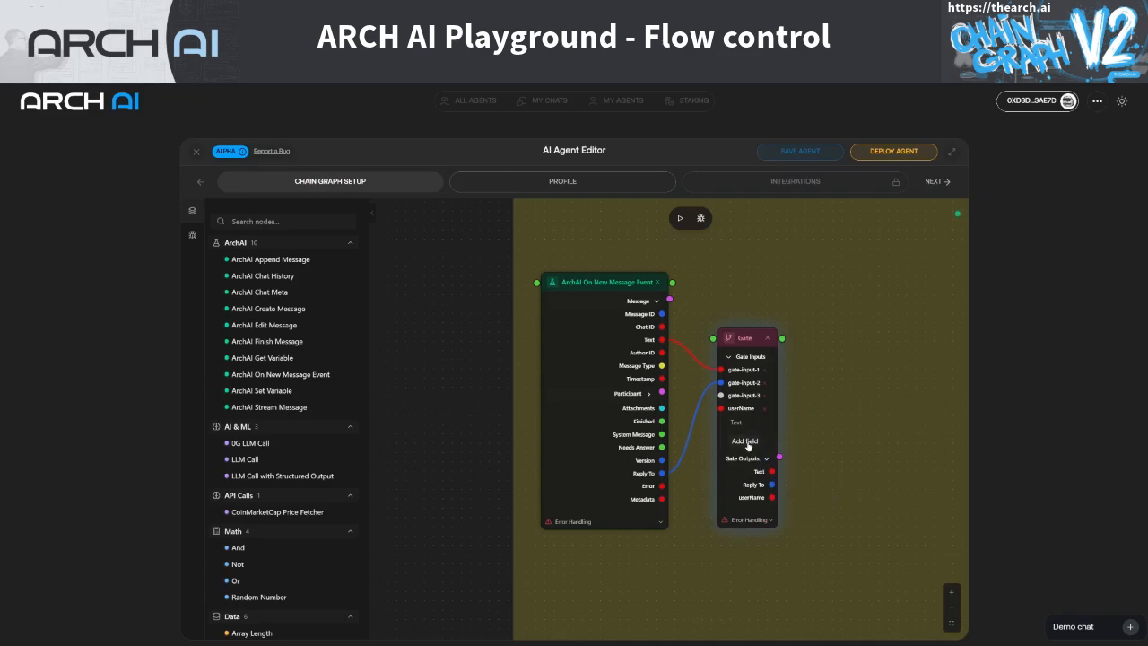
Add a number field named noReplyValue to the Gate inputs
left_click(746, 441)
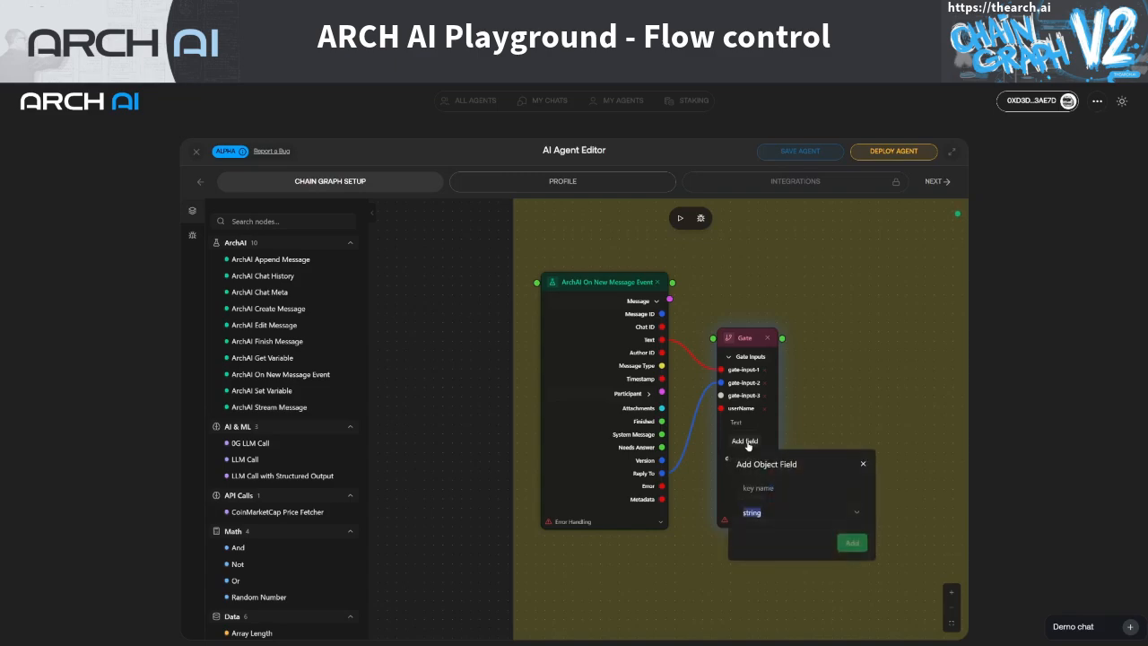
left_click(783, 491)
type("noRe")
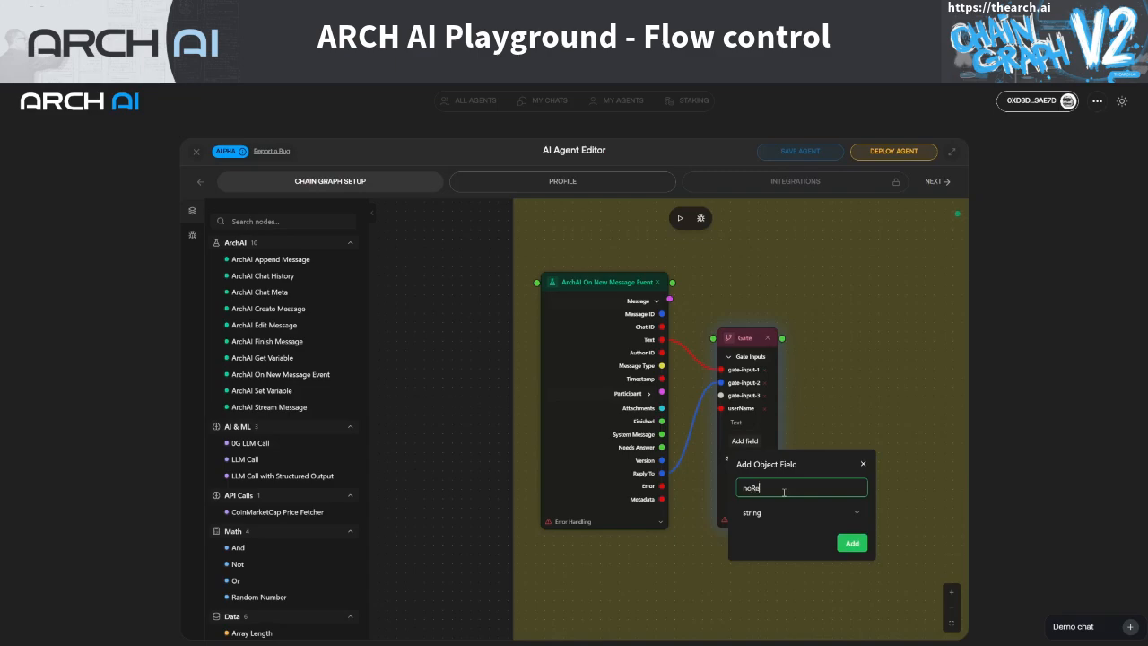
type("plyValue")
left_click(778, 516)
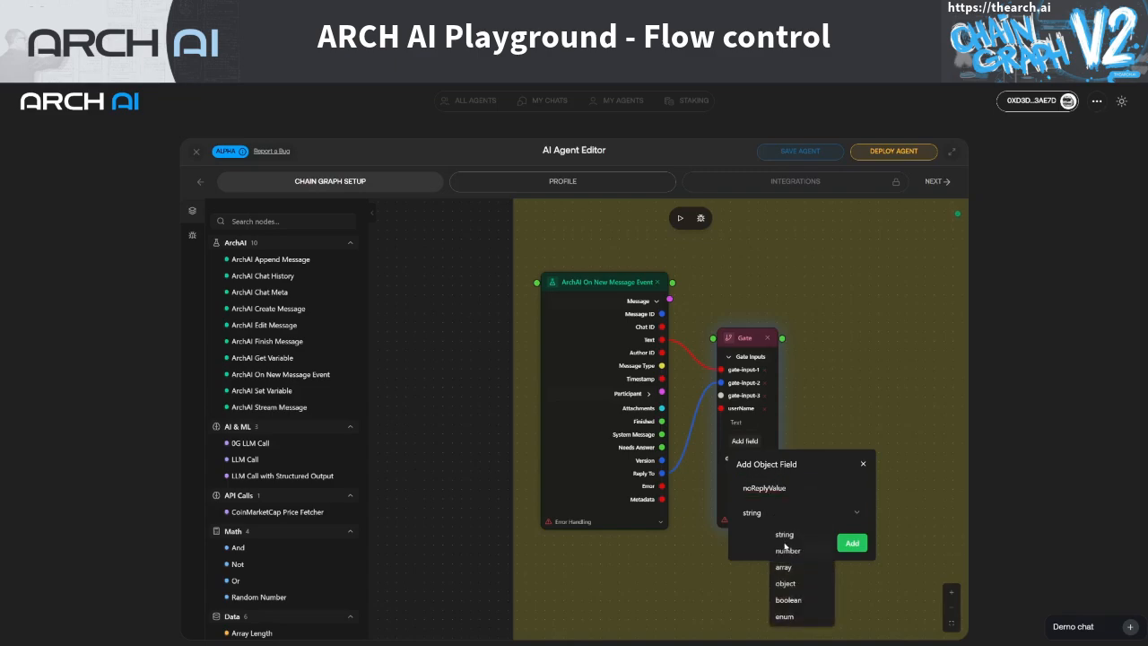
left_click(786, 550)
left_click(850, 544)
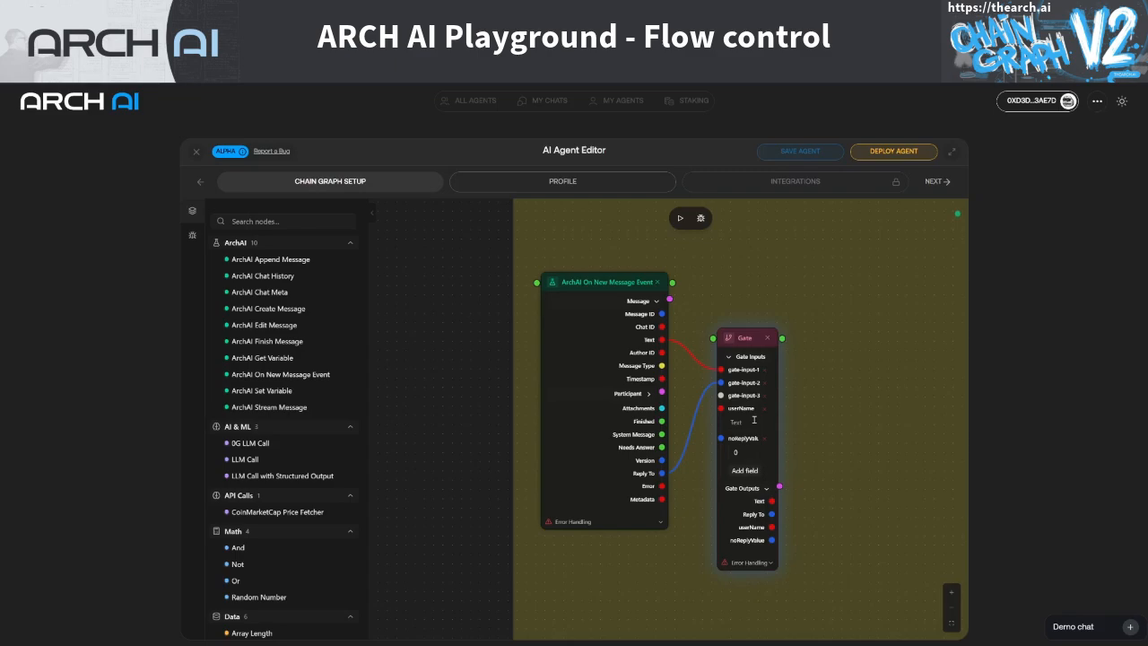
scroll(282, 417, "down", 5)
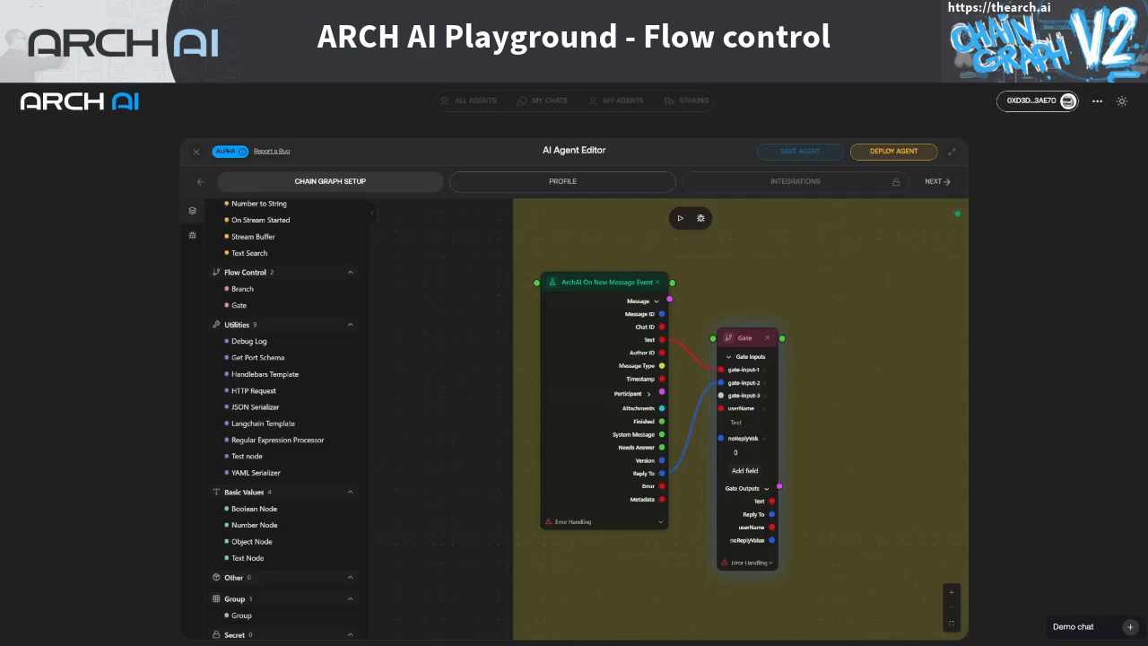
left_click_drag(244, 558, 601, 552)
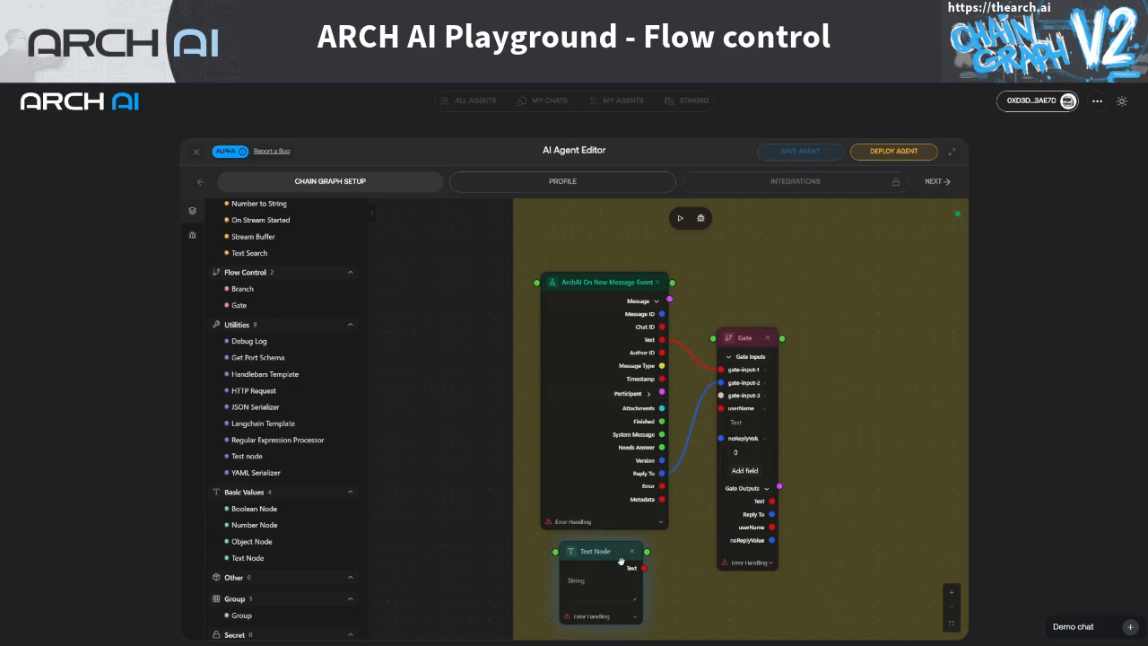
left_click(595, 593)
type("@MertialBasjeBot")
left_click_drag(645, 567, 720, 408)
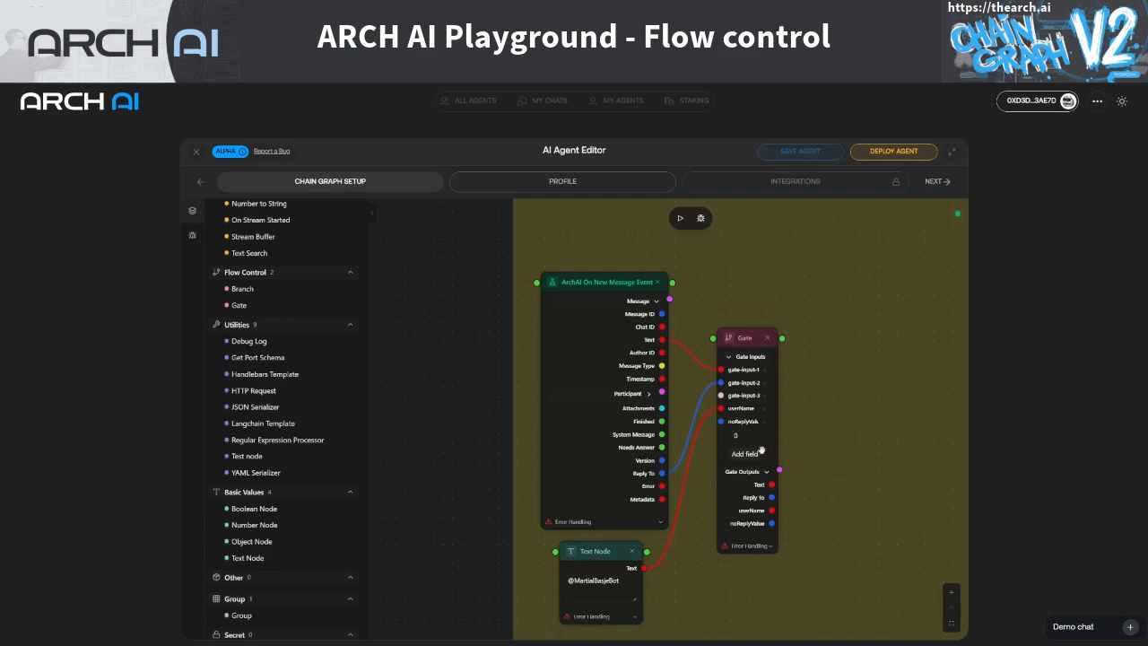
Add a number field named randomNumber to the Gate inputs
left_click(751, 459)
left_click(757, 498)
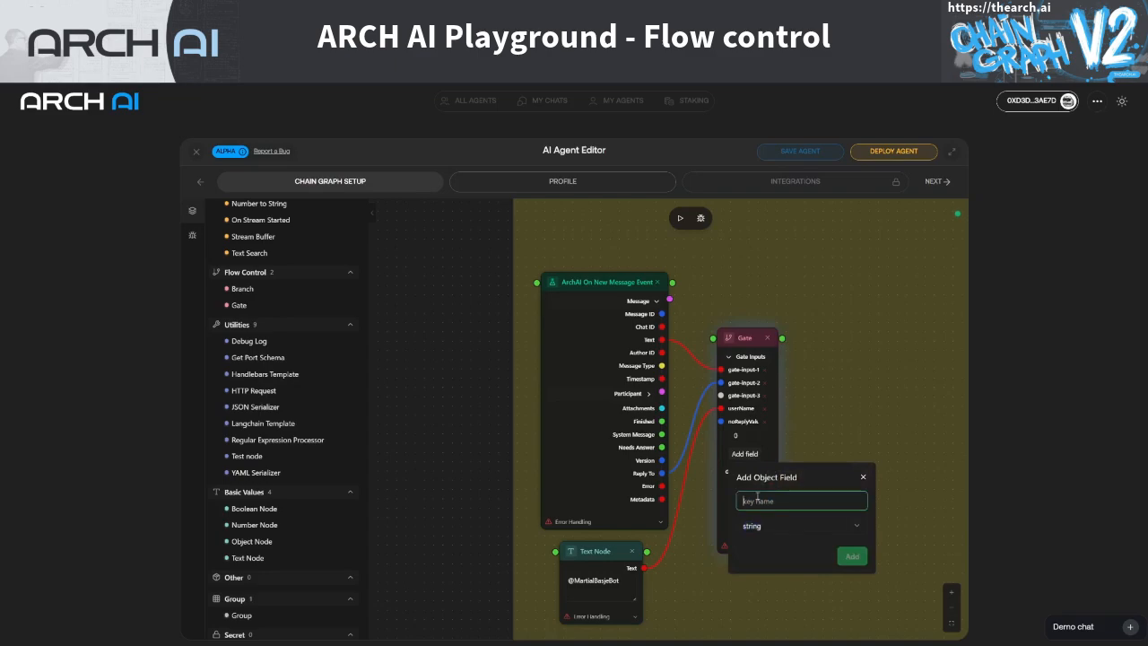
type("rando")
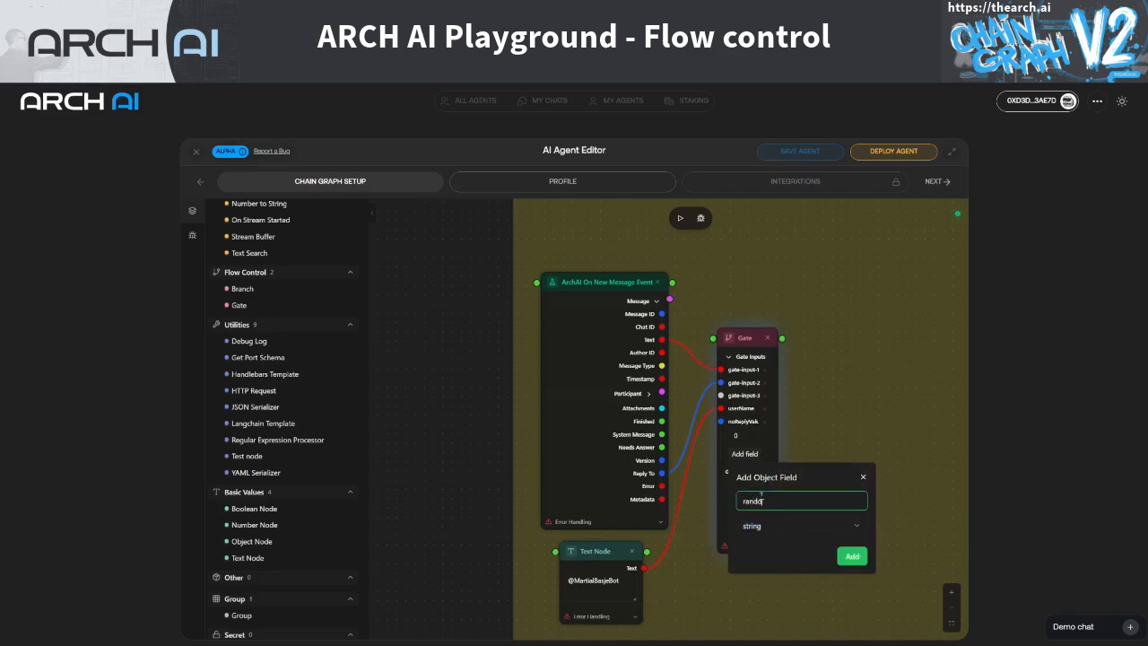
type("mNumber")
left_click(832, 525)
left_click(803, 565)
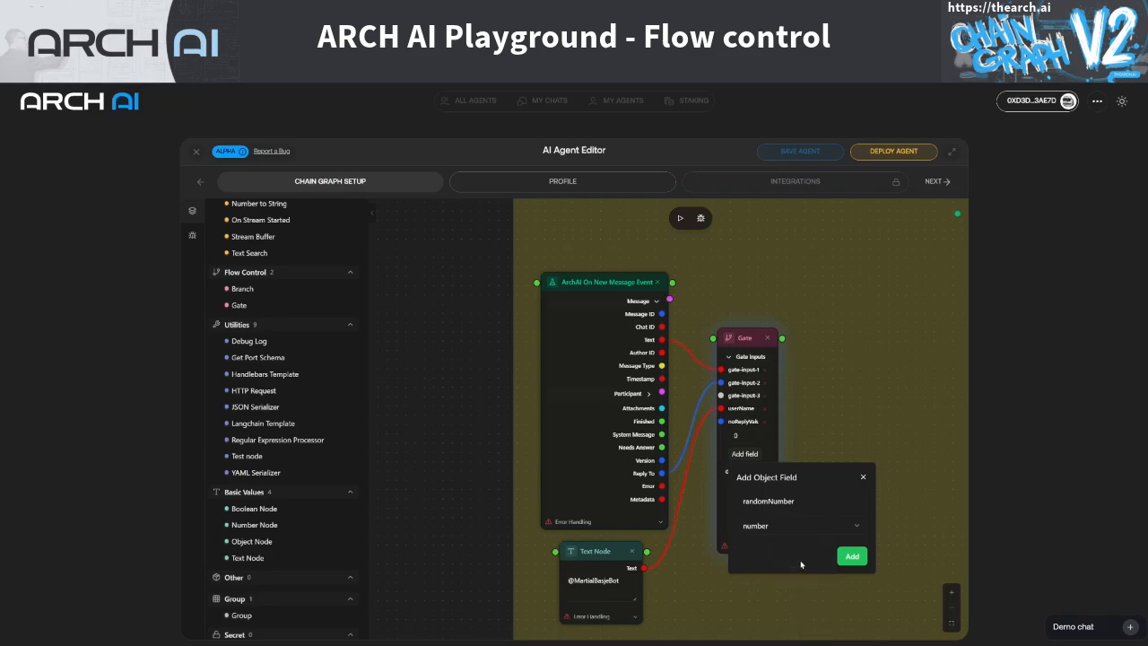
left_click(850, 556)
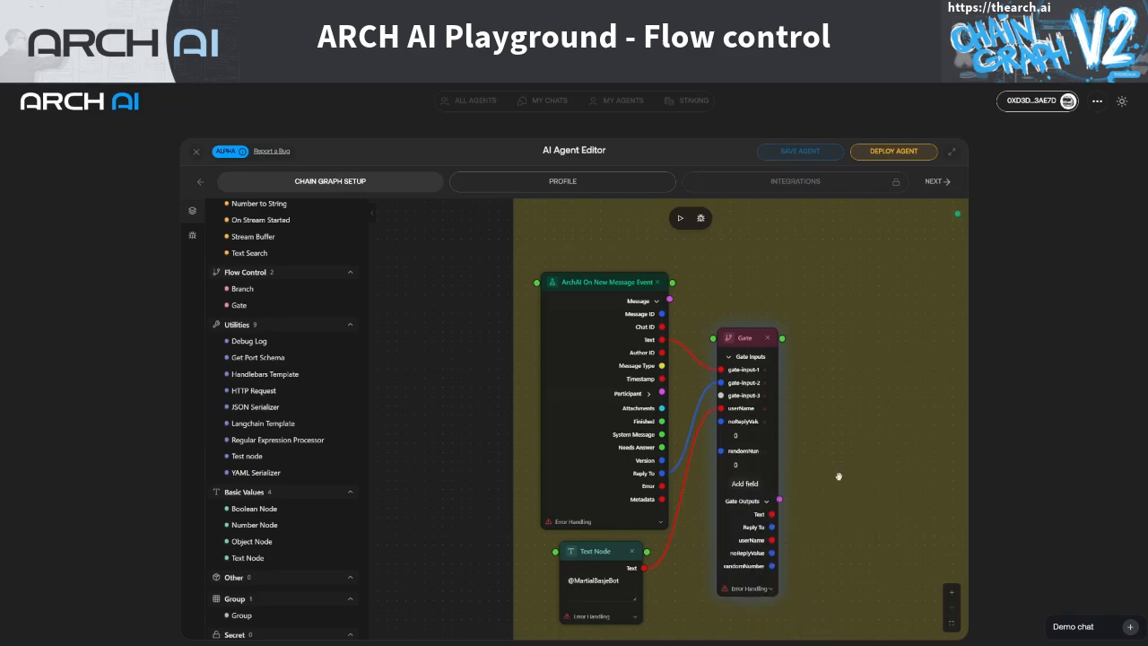
Add a number field named responsThreshols to the Gate inputs
left_click(736, 485)
left_click(765, 530)
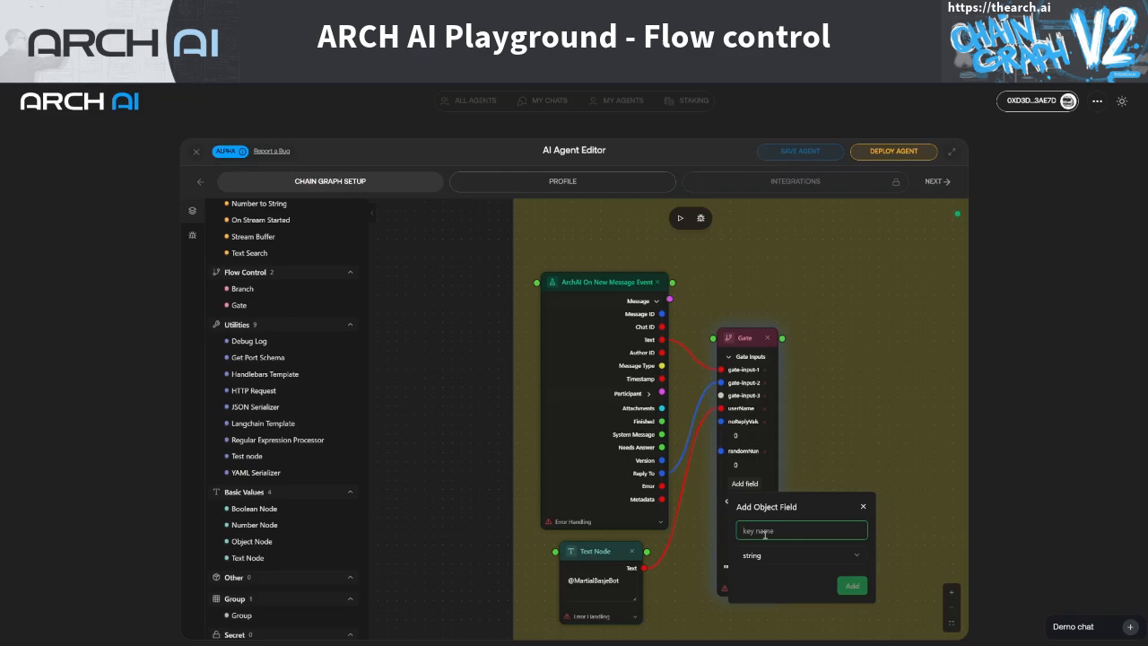
type("resp")
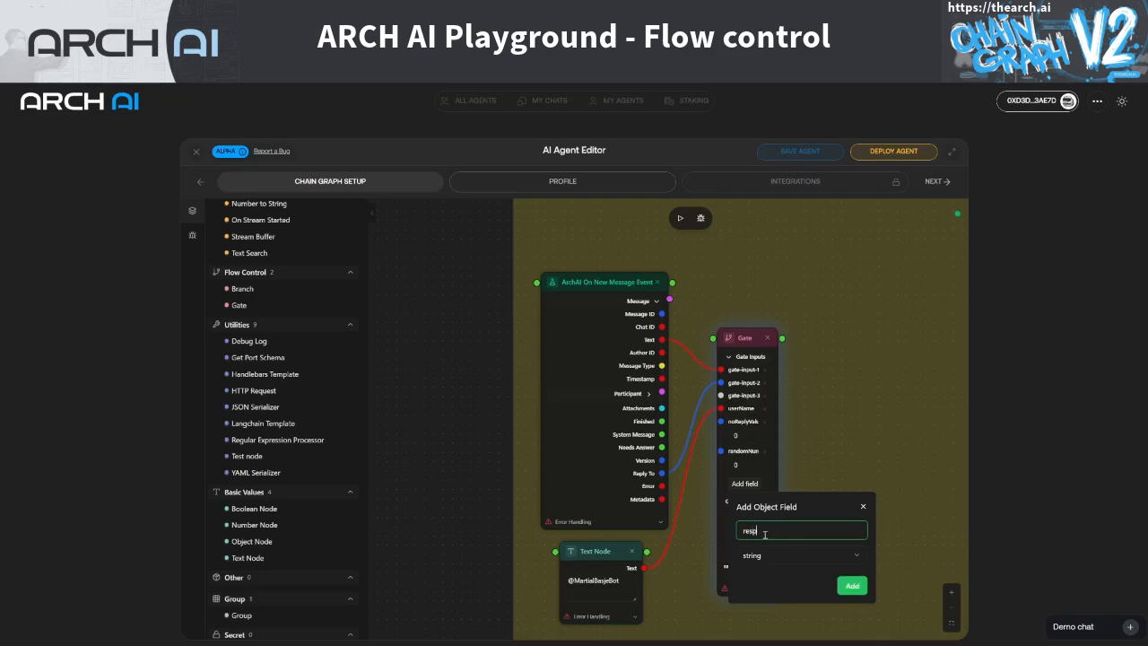
type("onsThresholds")
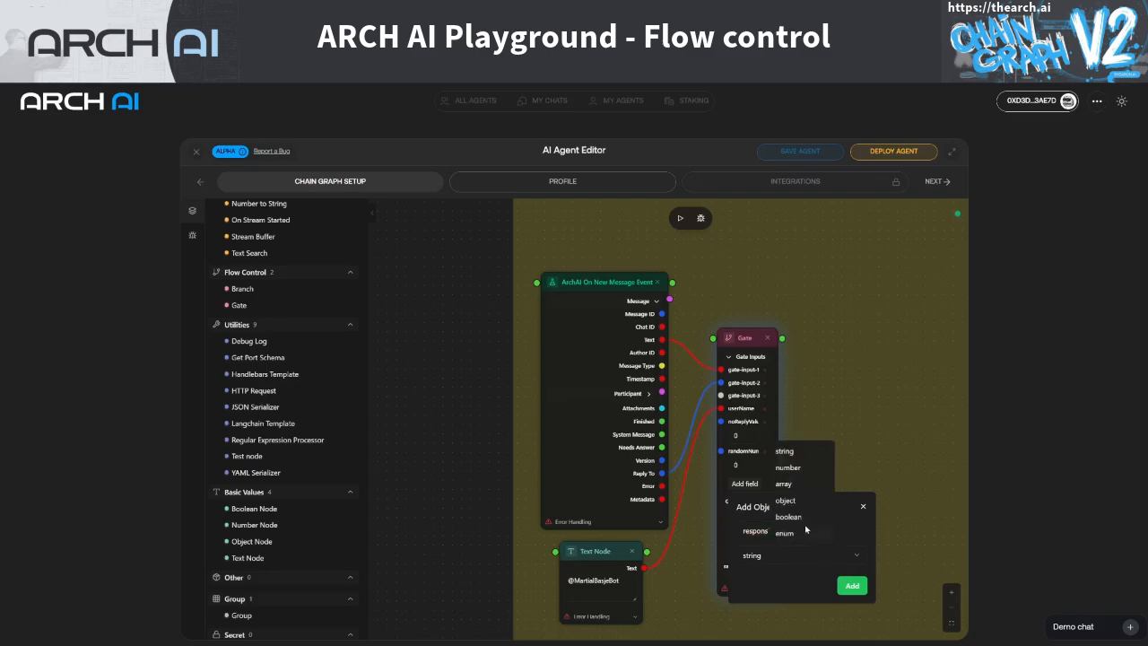
left_click(787, 467)
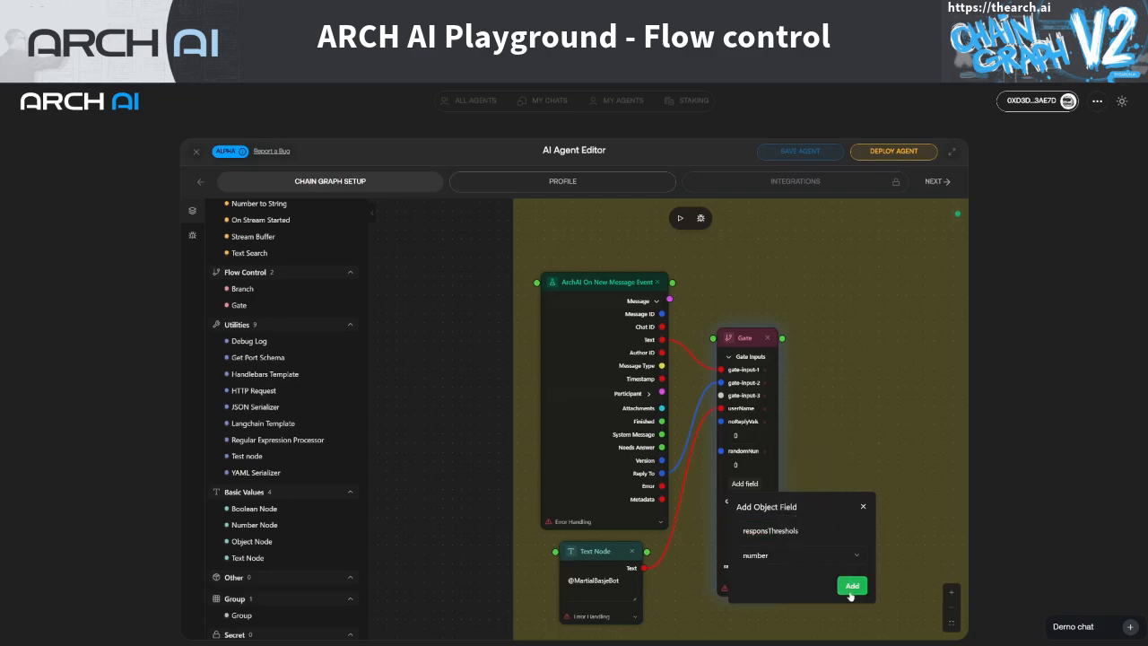
left_click(851, 586)
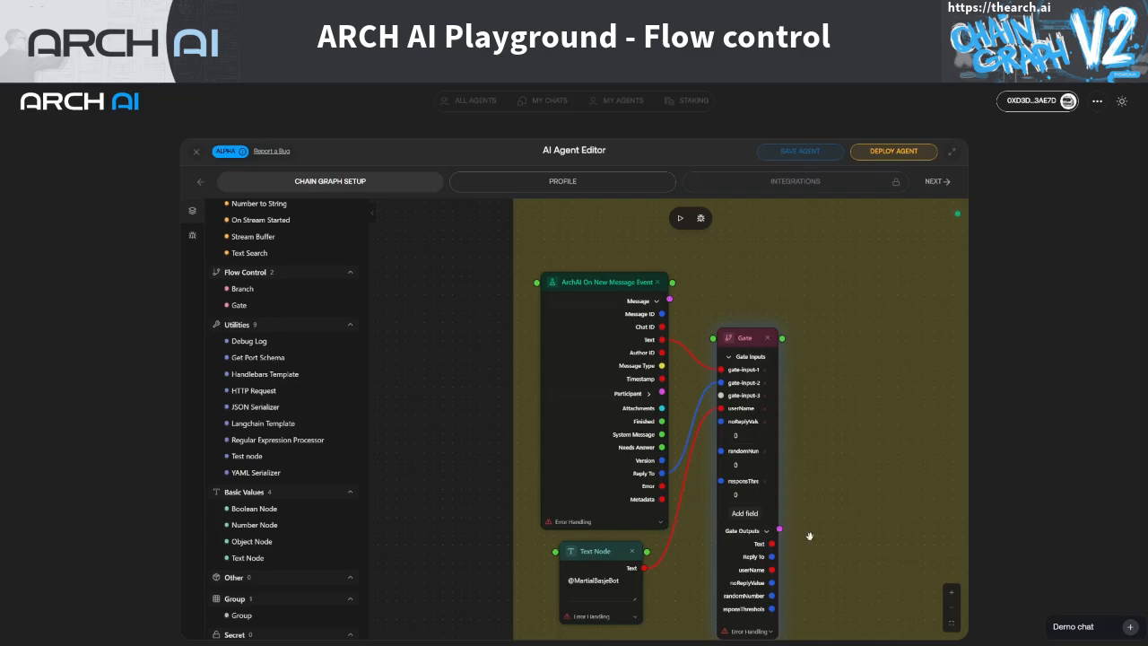
Add a Random Number node below the Text Node and connect its Result Number output to the Gate's randomNumber input
scroll(278, 449, "up", 5)
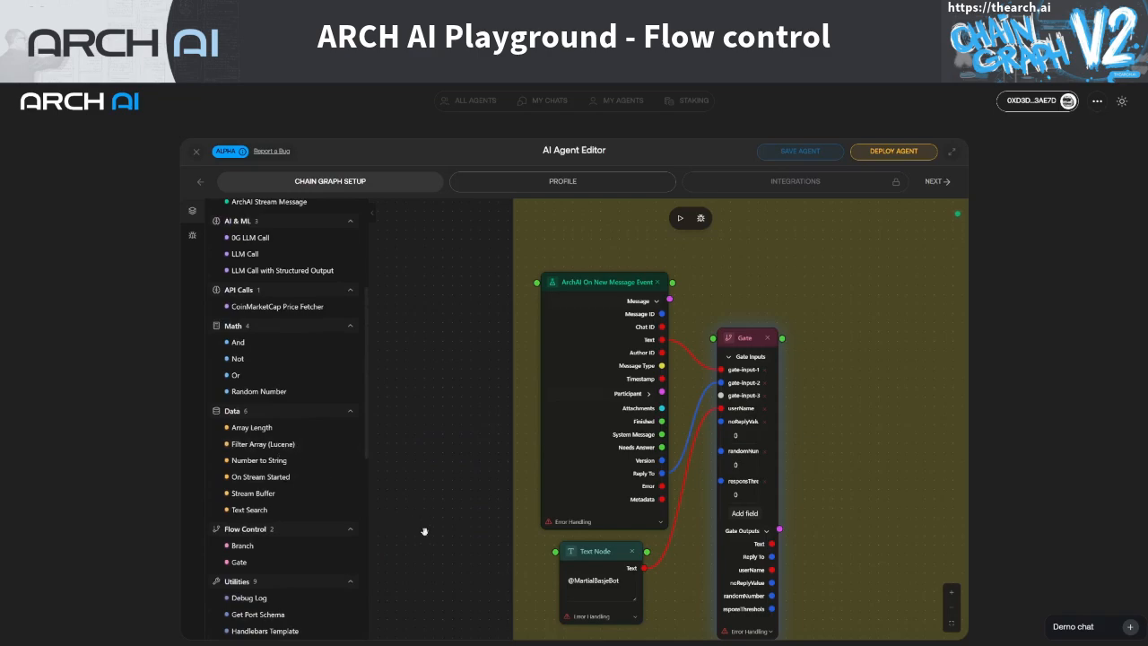
left_click_drag(460, 545, 473, 410)
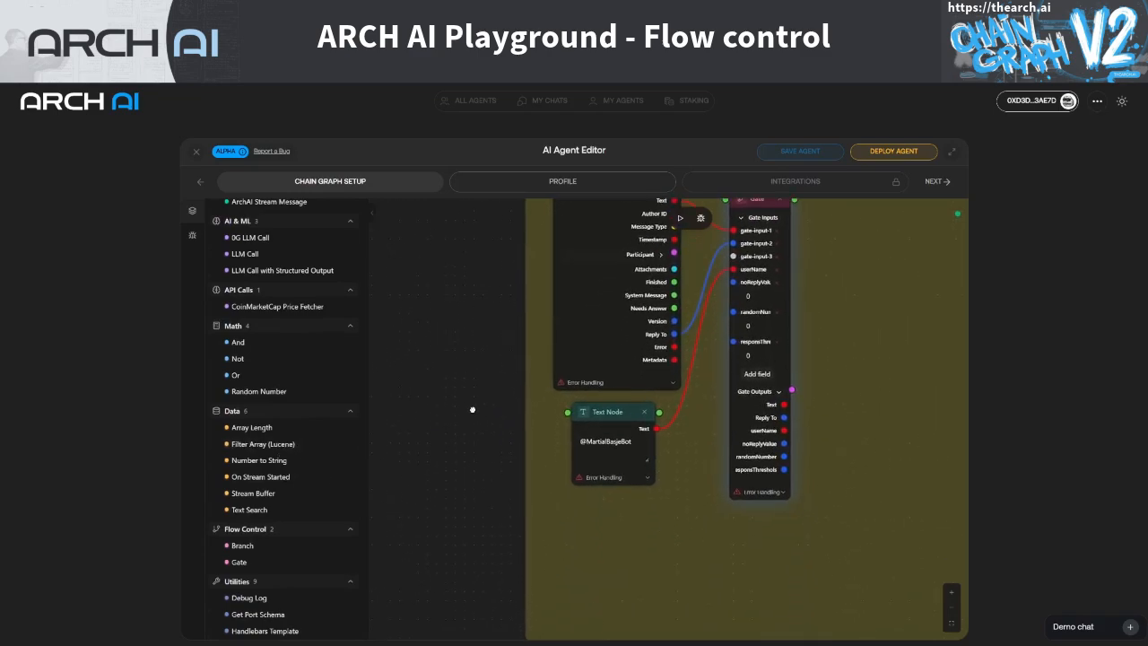
left_click_drag(235, 392, 620, 510)
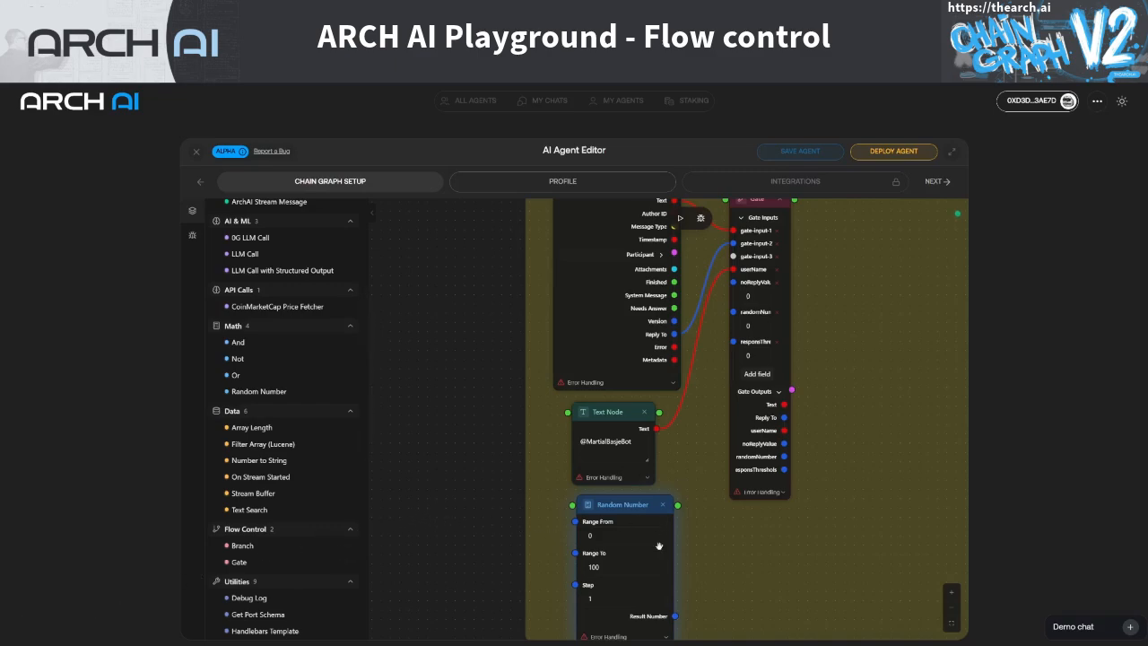
left_click_drag(675, 616, 733, 313)
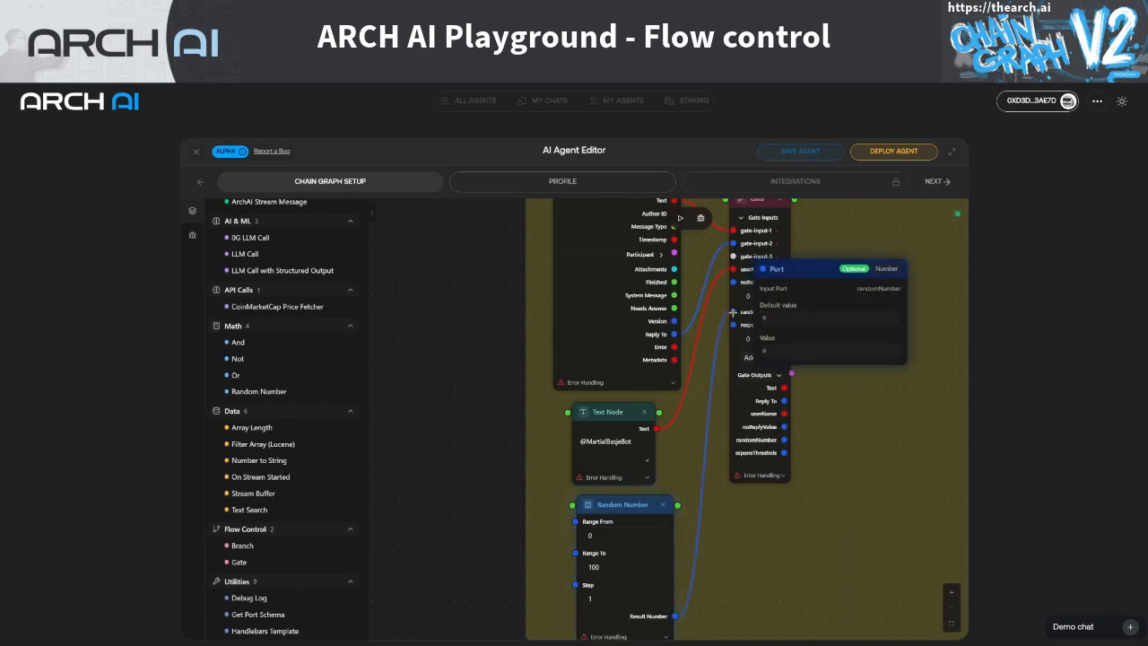
Widen the Gate node and set its responsThreshols input to 80
left_click_drag(798, 427, 827, 427)
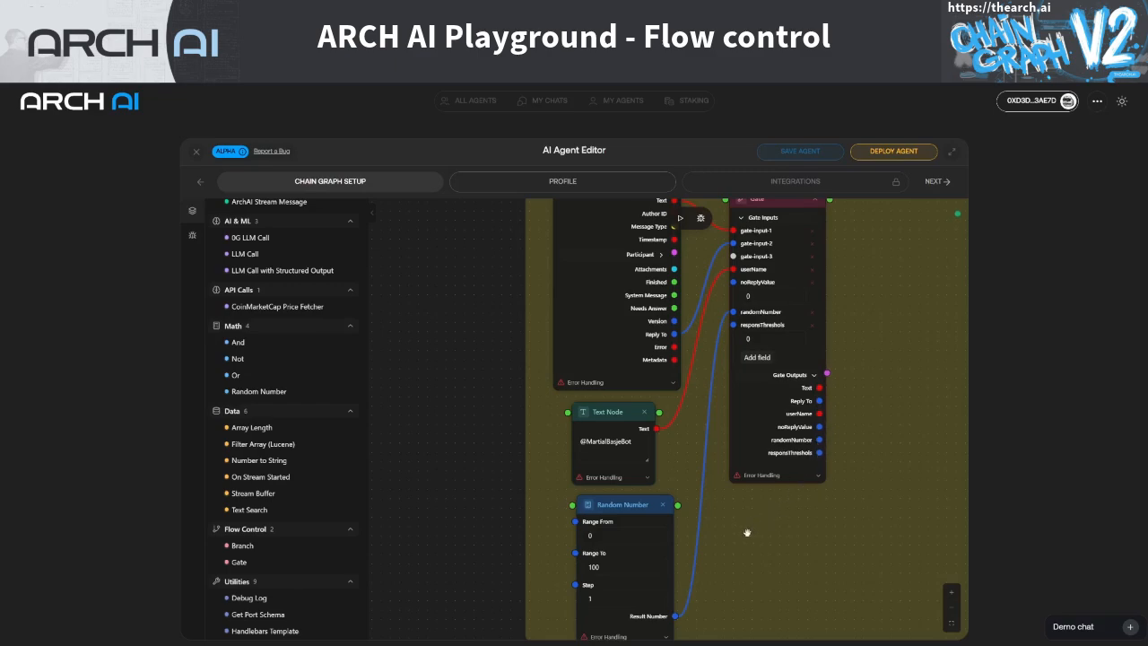
left_click(763, 341)
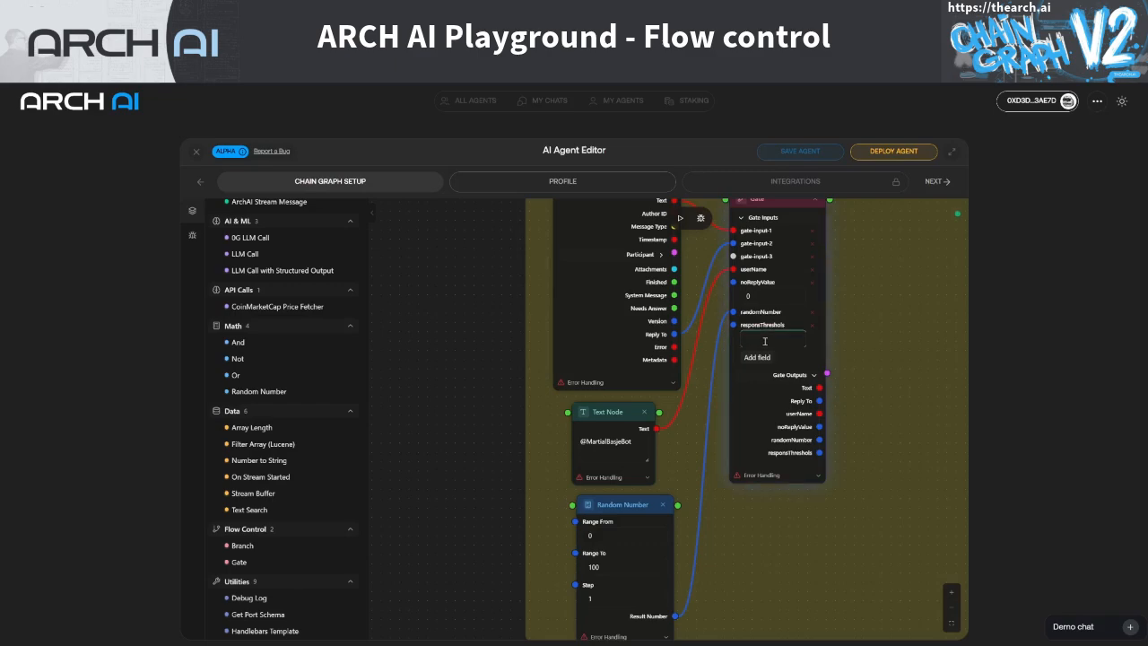
type("80")
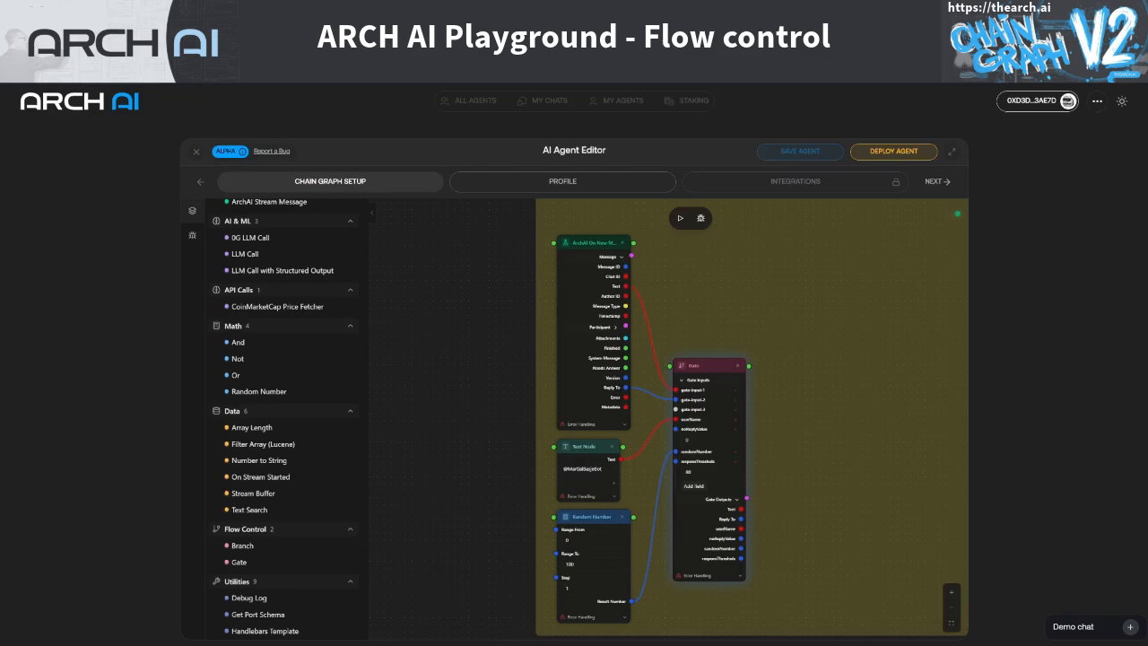
Add a Branch node beside the Gate with the Gate's Text output as Left Value, userName as Right Value and Contains as the operator
scroll(287, 431, "down", 2)
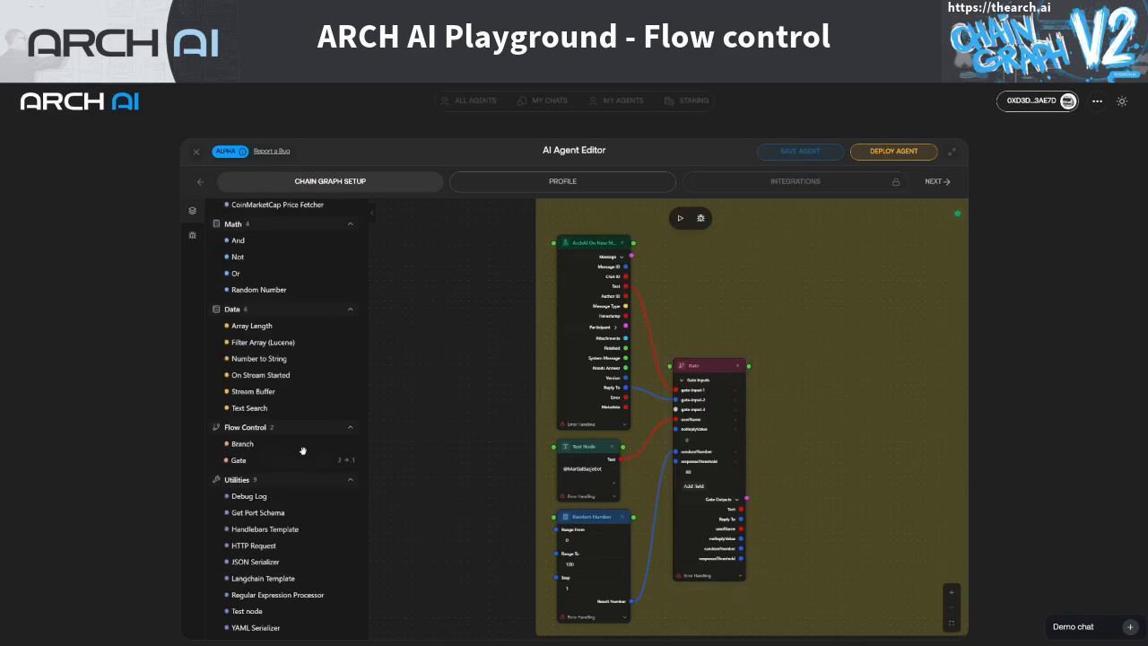
mouse_move(267, 446)
left_click_drag(267, 445, 784, 293)
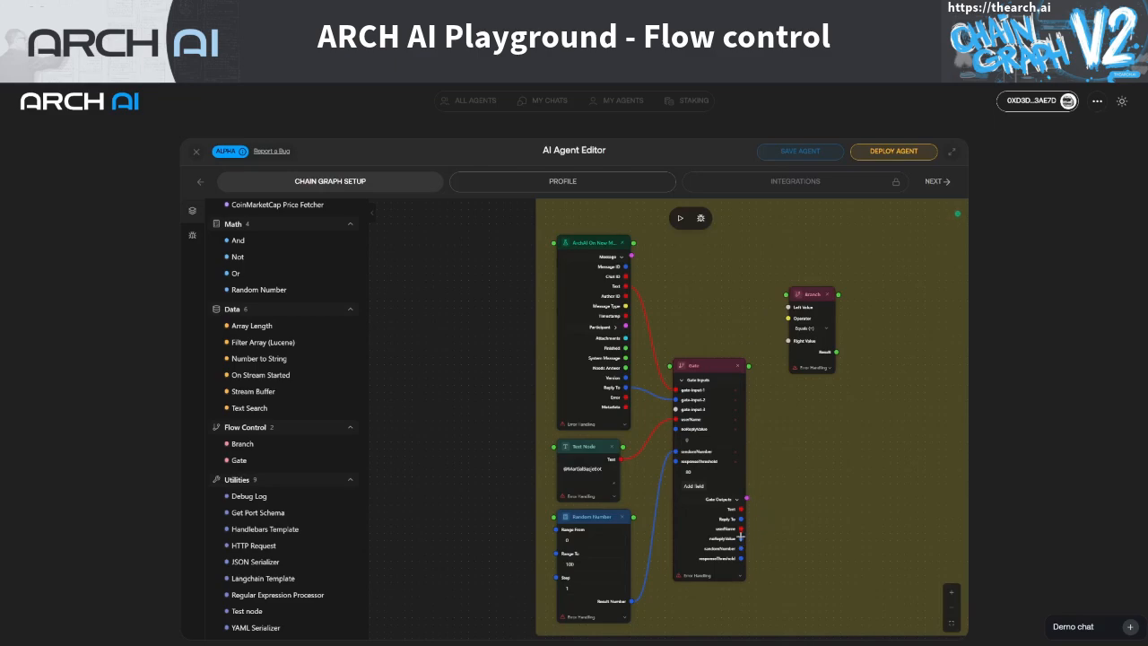
mouse_move(739, 508)
left_click_drag(739, 508, 787, 307)
mouse_move(749, 523)
left_click_drag(750, 523, 788, 342)
left_click(825, 329)
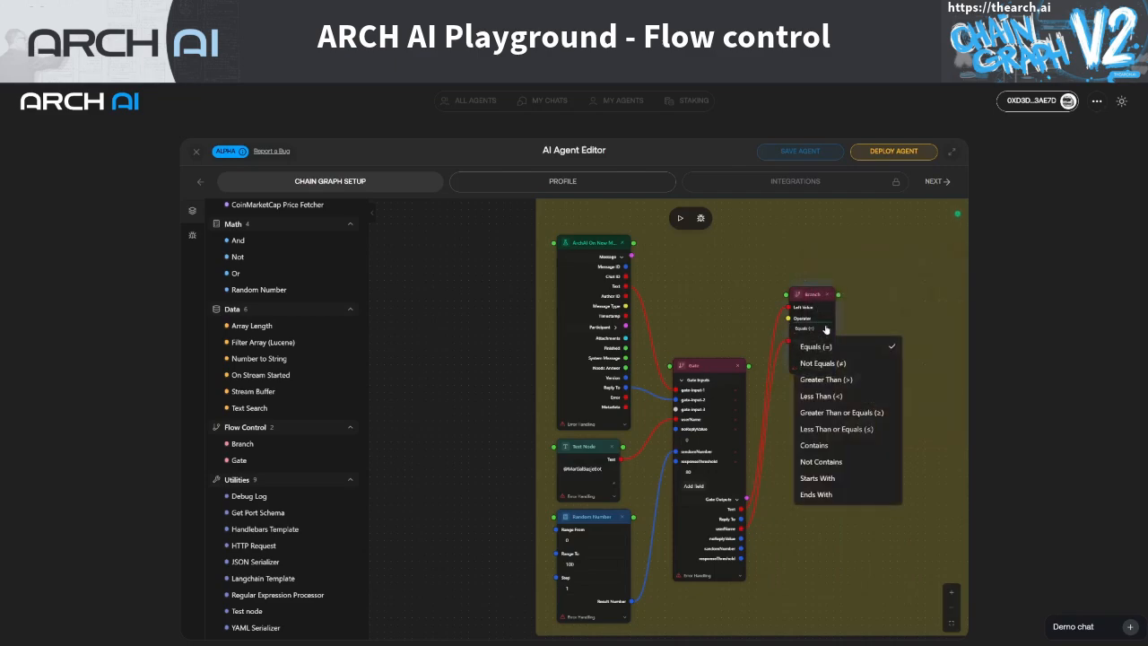
left_click(816, 446)
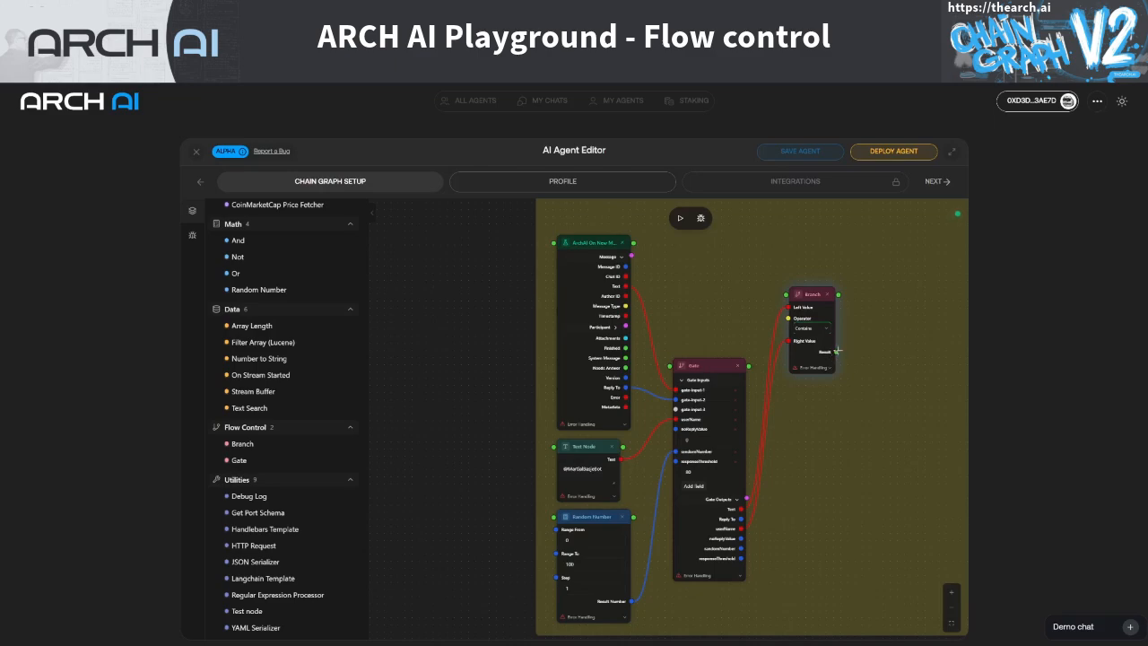
mouse_move(838, 354)
Add a second Branch below the first with the Gate's Reply To as Left Value and noReplyValue as Right Value, keeping the Equals operator
mouse_move(247, 443)
left_click_drag(247, 443, 820, 402)
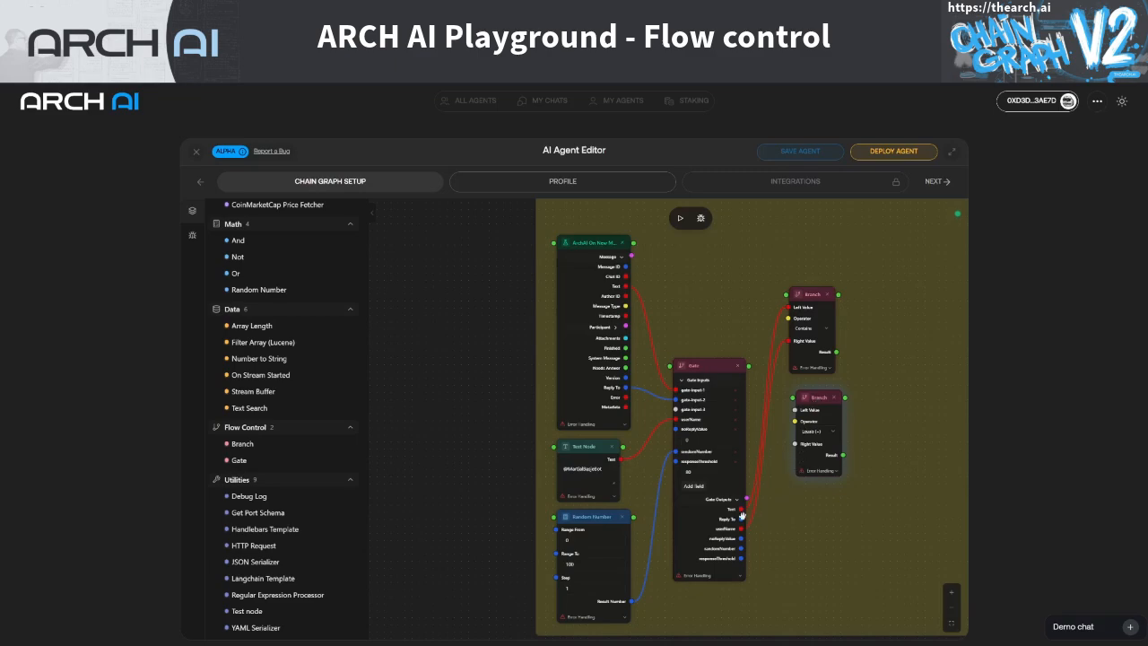
left_click_drag(752, 509, 794, 410)
mouse_move(738, 537)
left_click_drag(739, 537, 792, 445)
left_click(829, 434)
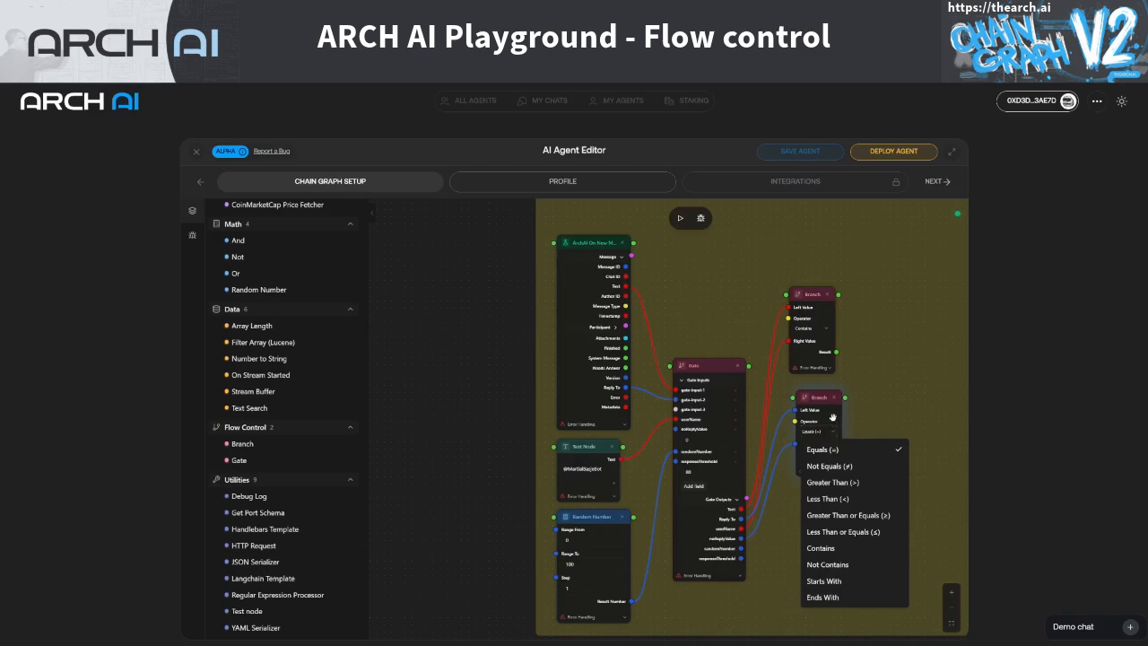
left_click(833, 422)
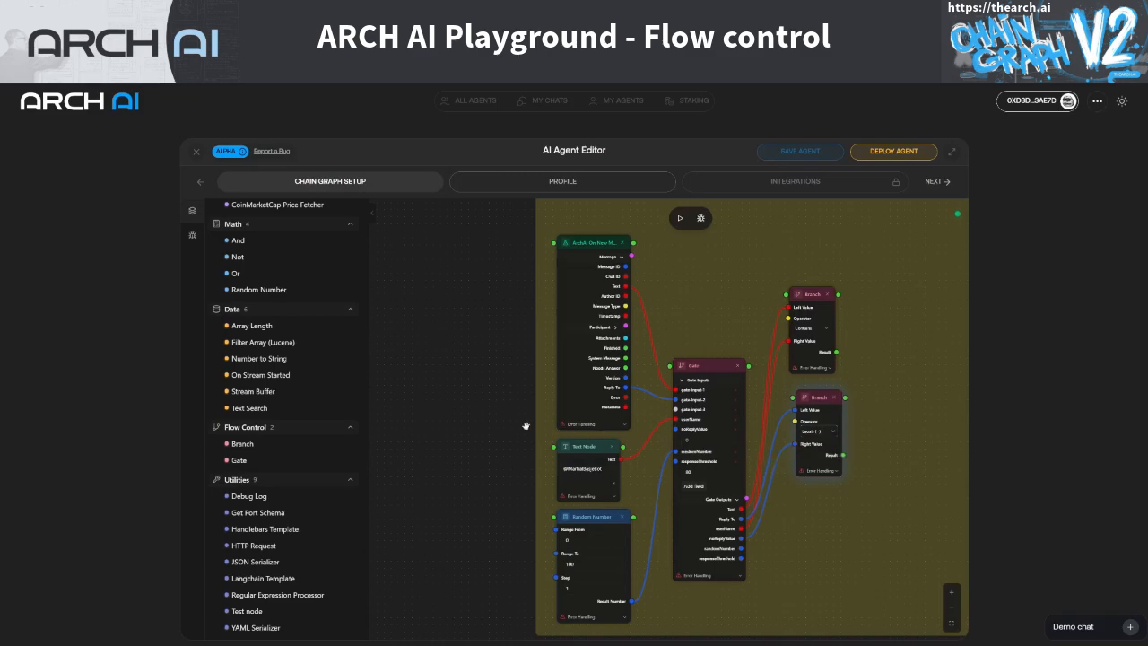
Add a third Branch with the Gate's randomNumber as Left Value, responsThreshols as Right Value and Less Than or Equals as the operator
left_click_drag(269, 442, 819, 493)
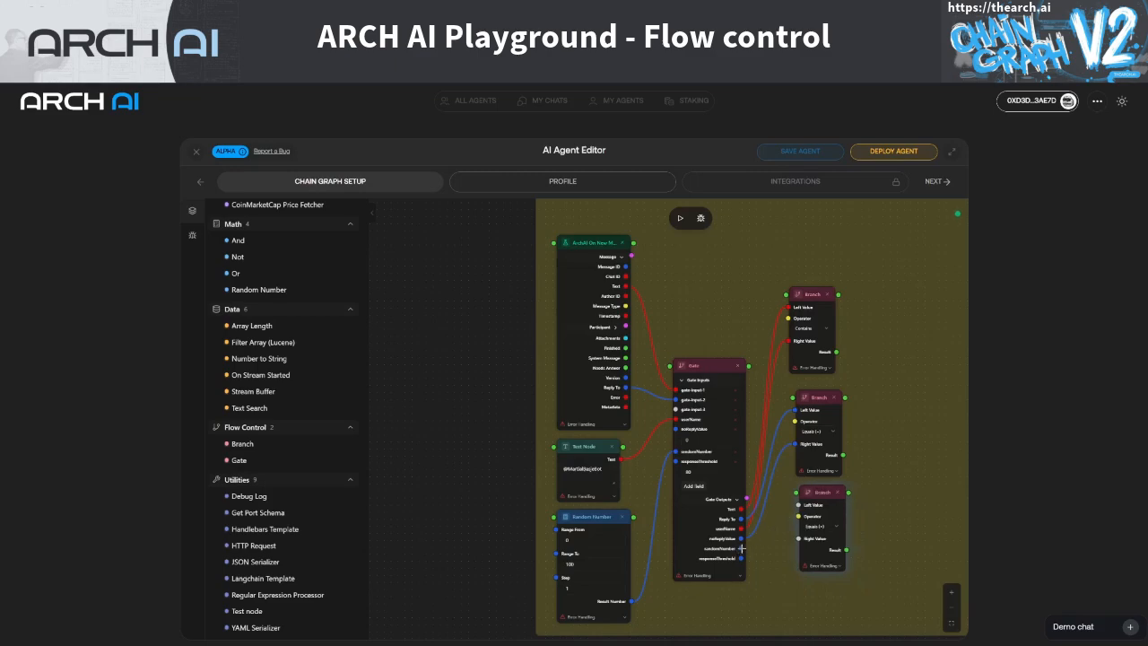
left_click_drag(741, 547, 798, 504)
mouse_move(740, 558)
left_click_drag(741, 559, 799, 538)
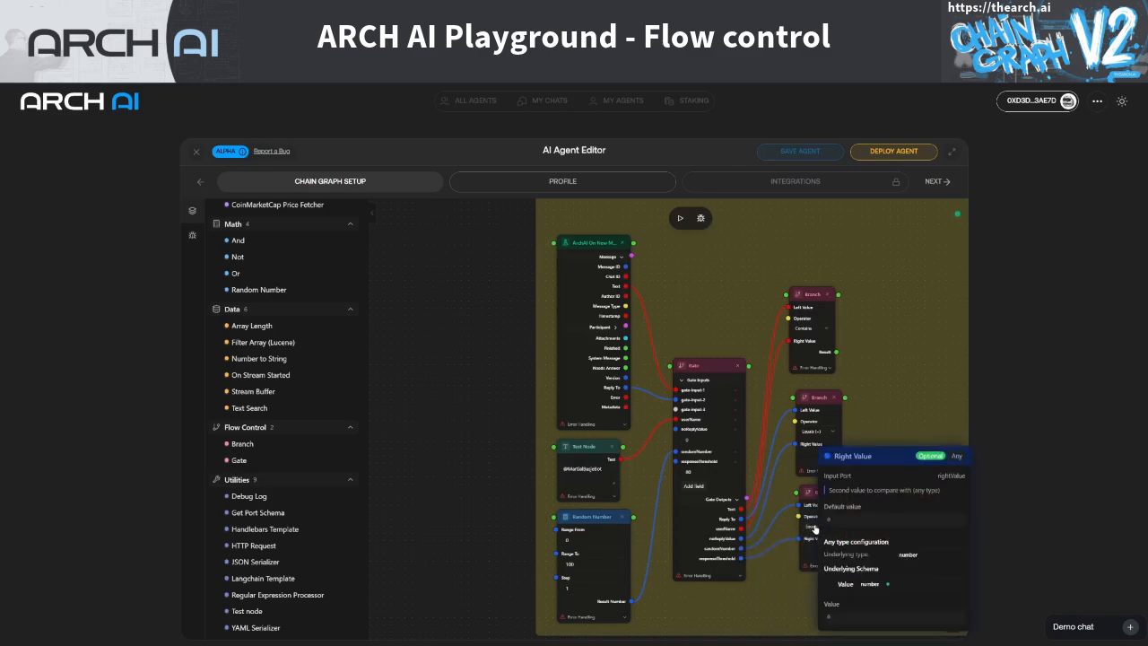
left_click(810, 528)
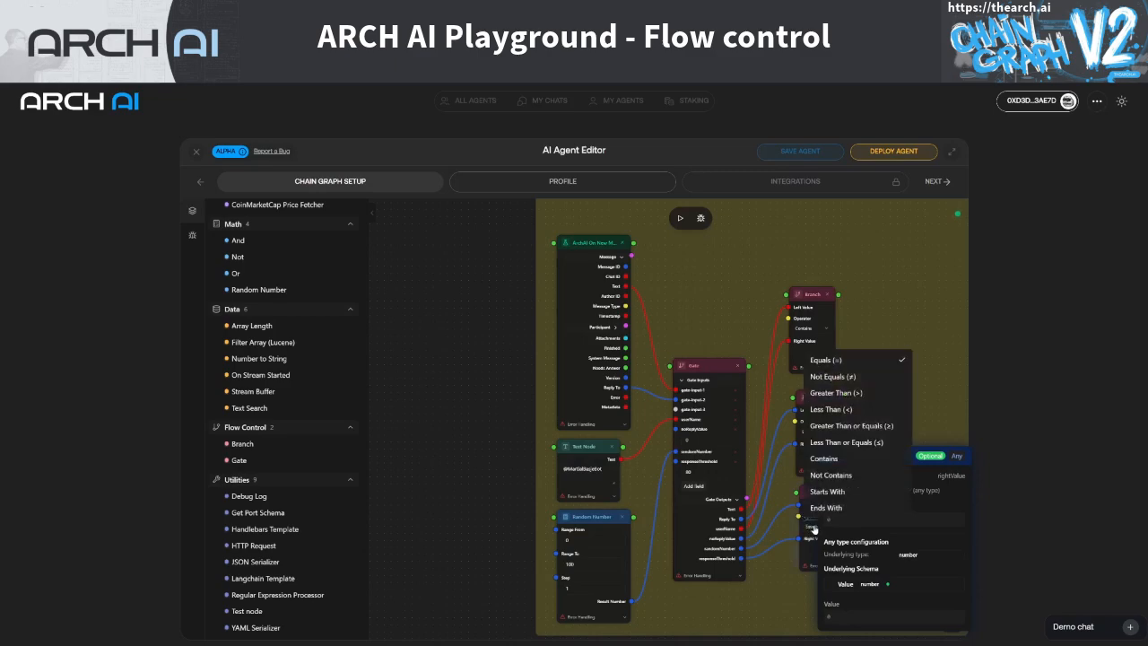
left_click(848, 443)
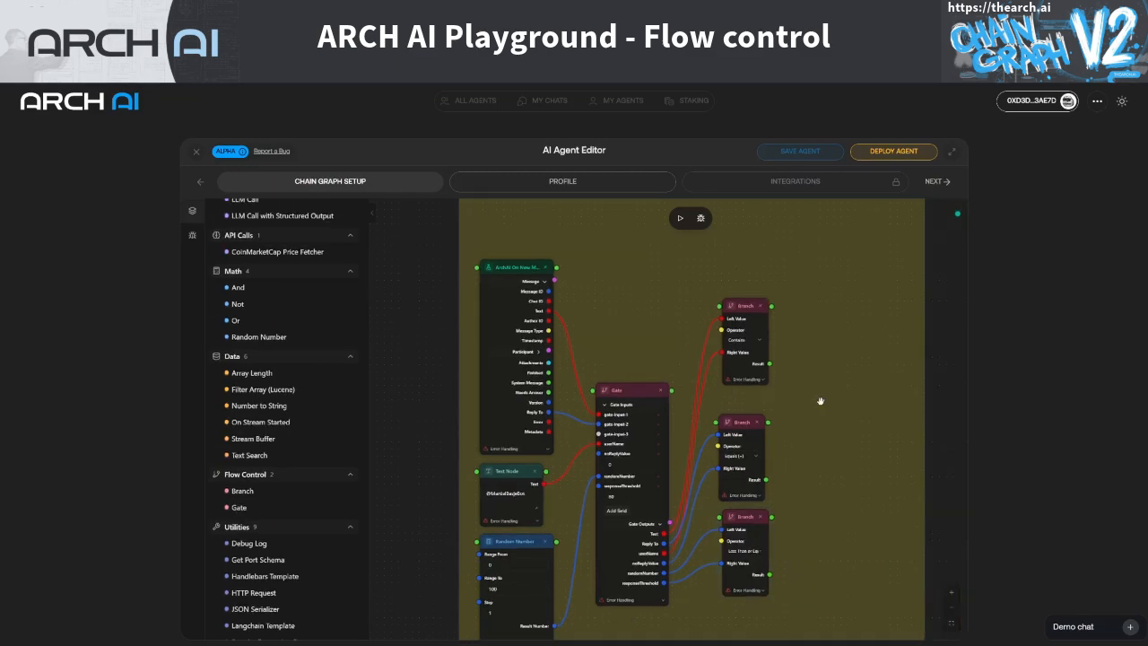
Add an And node and connect the Equals Branch's Result to Input X and the Less Than or Equals Branch's Result to Input Y
scroll(323, 354, "up", 1)
left_click_drag(237, 287, 849, 483)
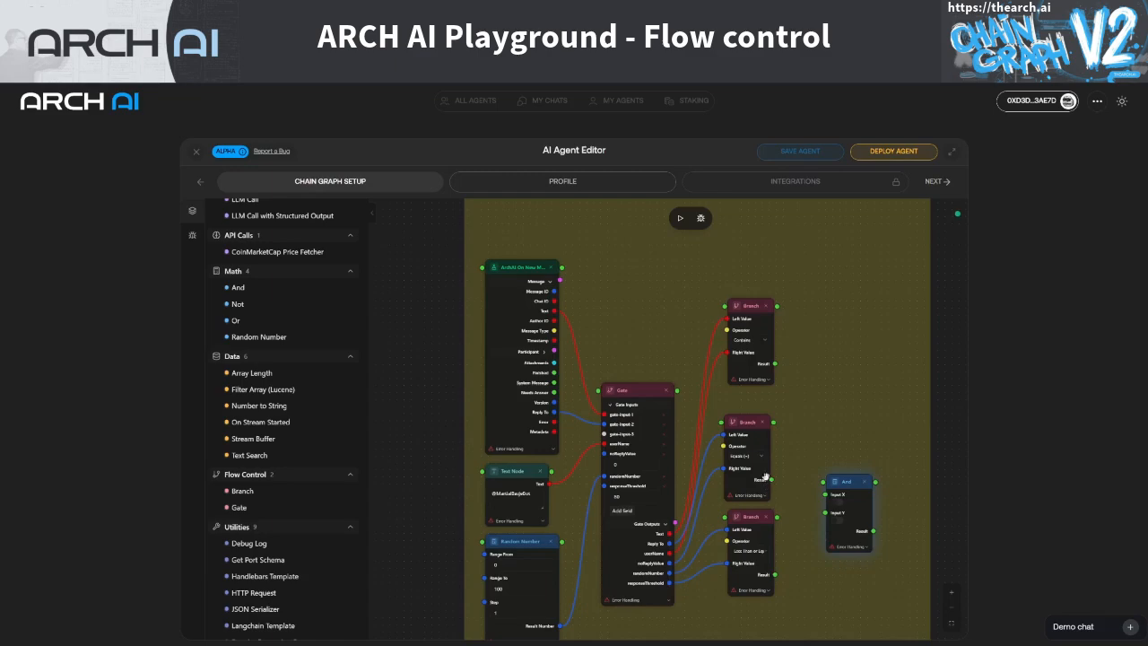
left_click_drag(770, 480, 825, 495)
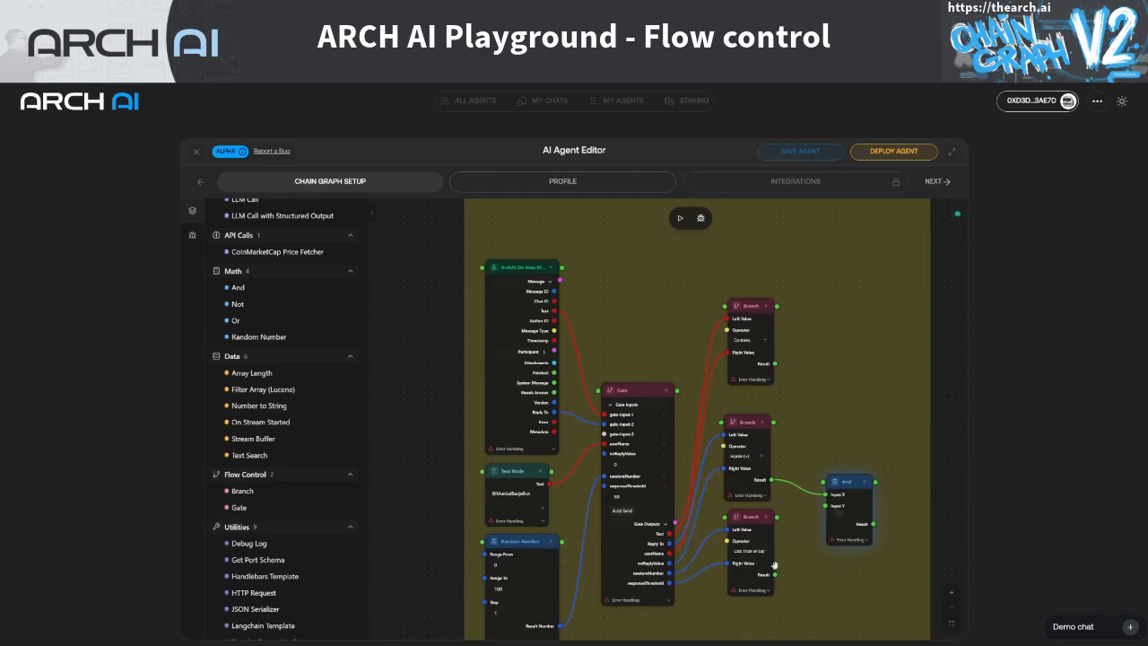
left_click_drag(774, 574, 822, 480)
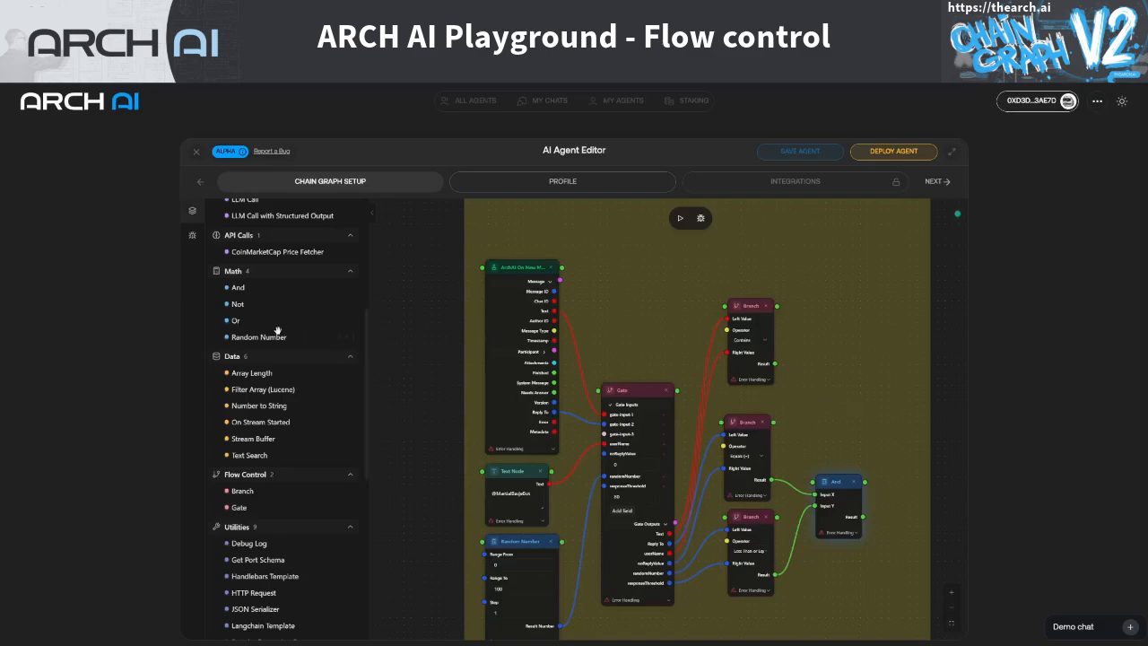
Add an Or node, connecting the Contains Branch's Result to Input X and the And node's Result to Input Y
left_click_drag(240, 322, 882, 353)
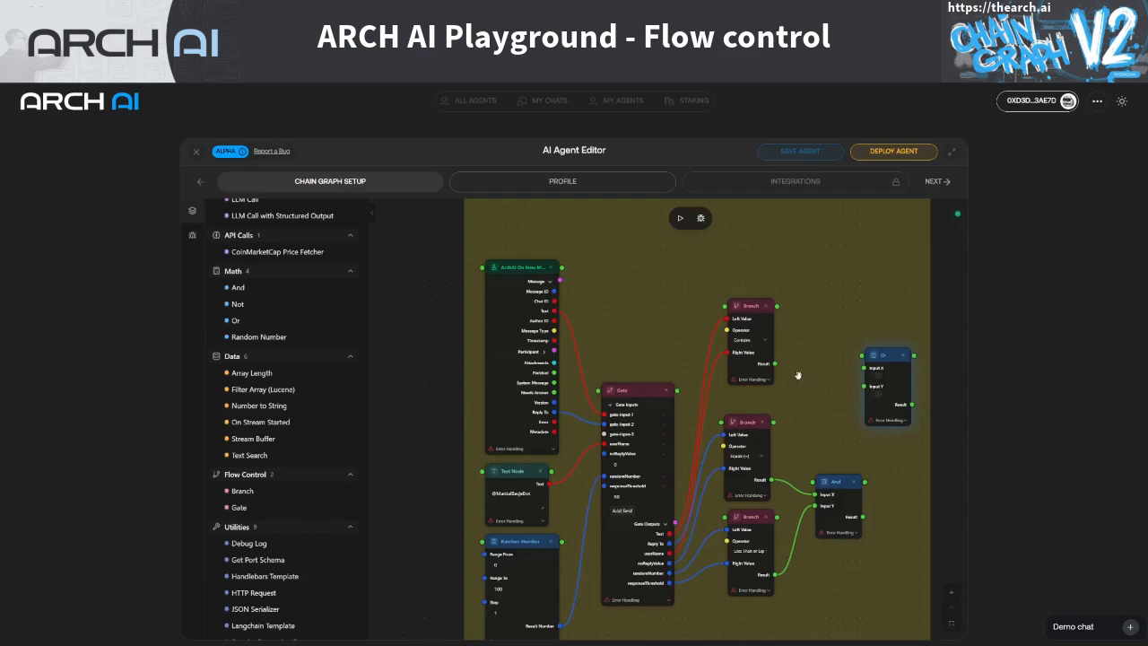
mouse_move(783, 363)
left_click_drag(834, 484, 804, 482)
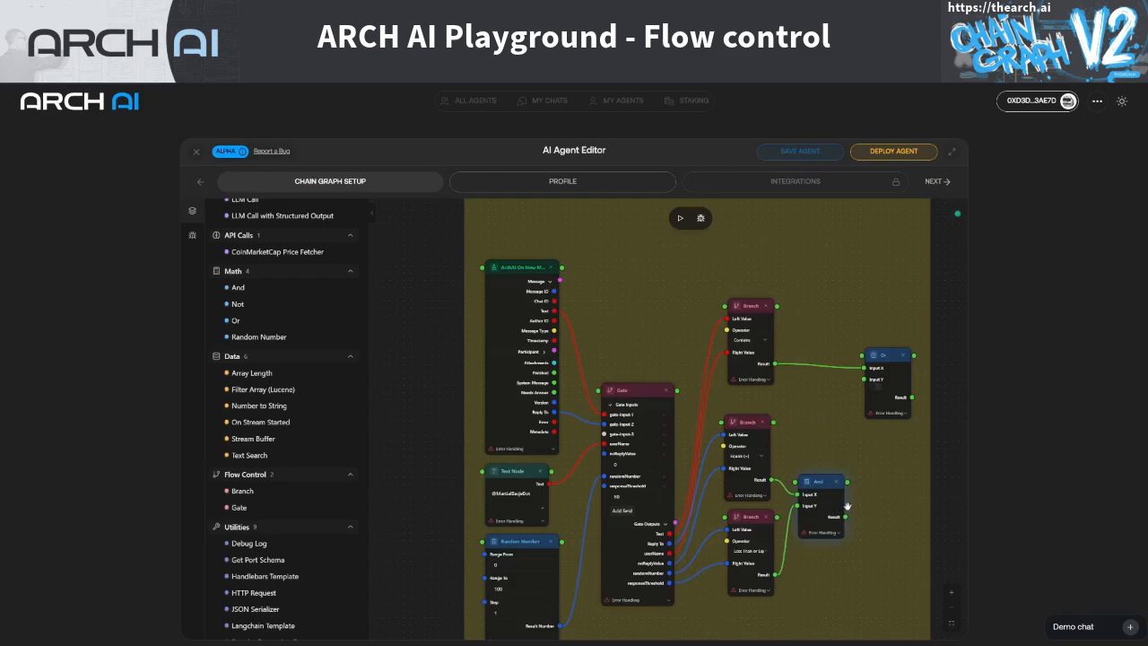
left_click_drag(845, 518, 865, 379)
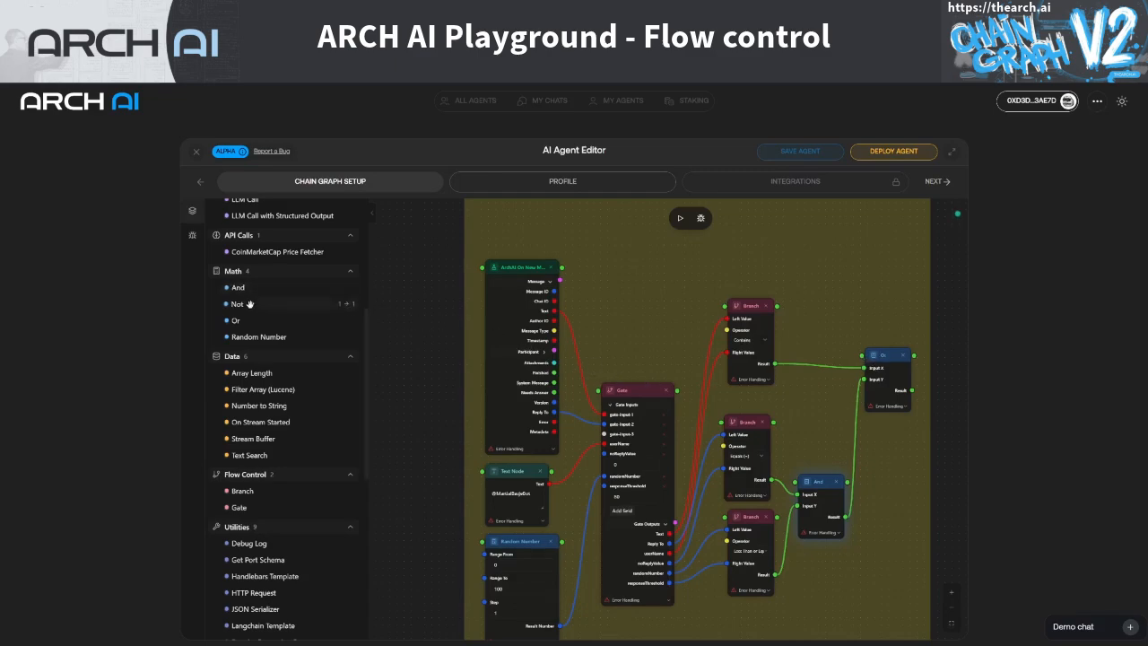
Connect the Or node's Result to the flow input of the ArchAI On New Message Event in the Default Agent group
mouse_move(250, 304)
left_click_drag(947, 472, 706, 552)
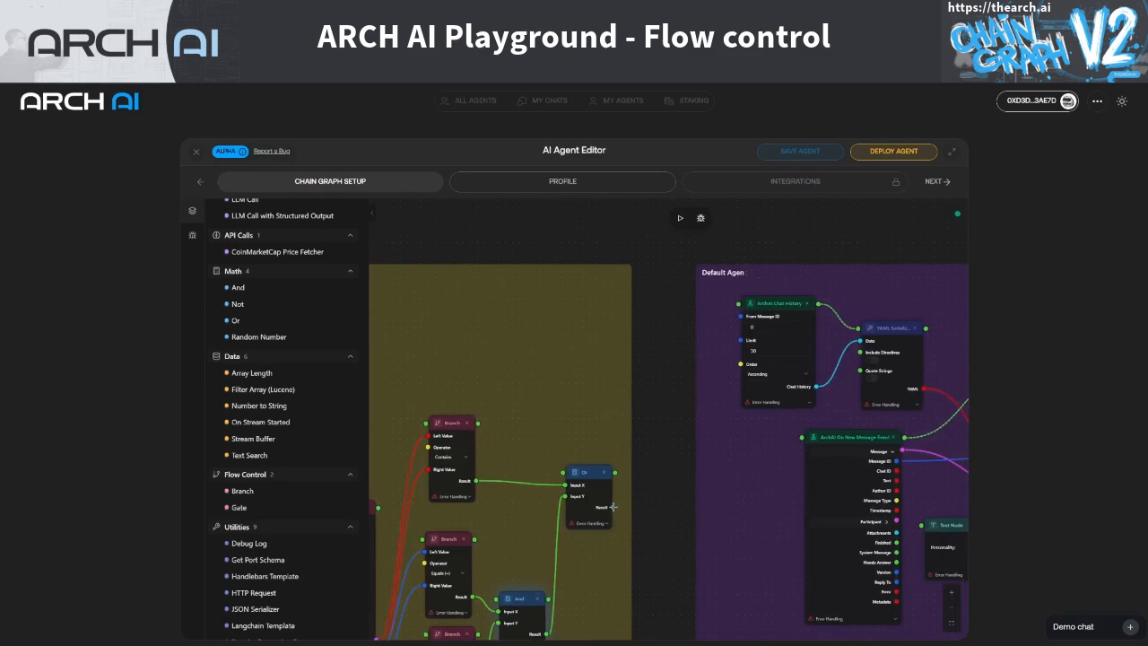
left_click_drag(613, 506, 797, 442)
mouse_move(803, 440)
scroll(797, 496, "down", 5)
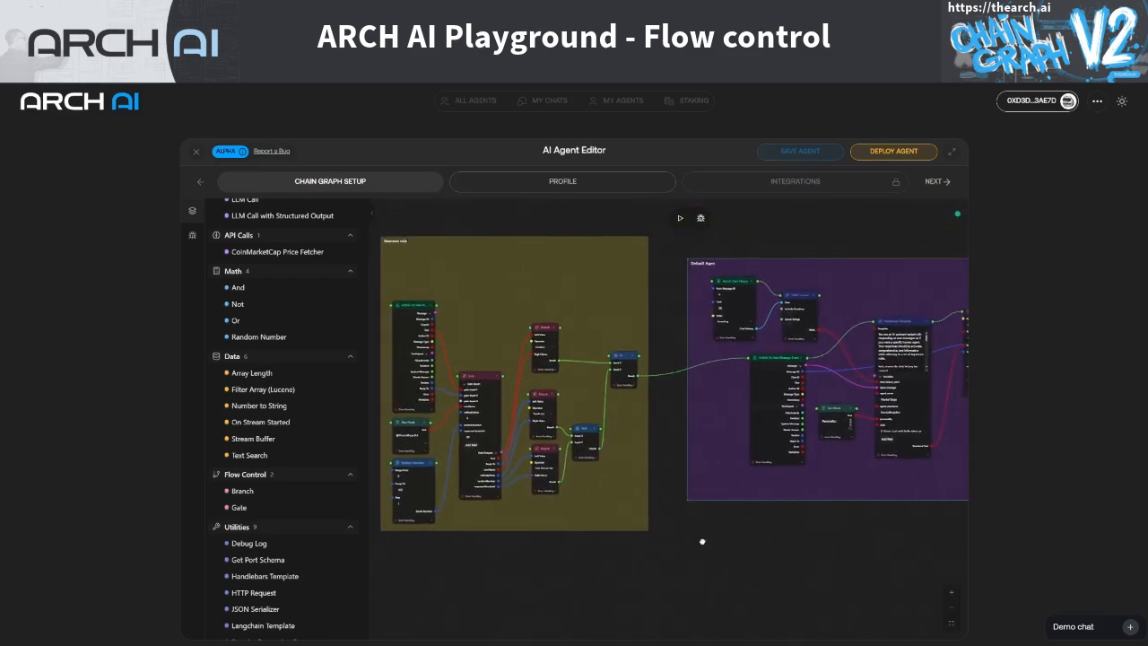
Add a Group in the empty canvas area below the existing groups and enlarge it to hold several nodes
left_click_drag(702, 541, 699, 540)
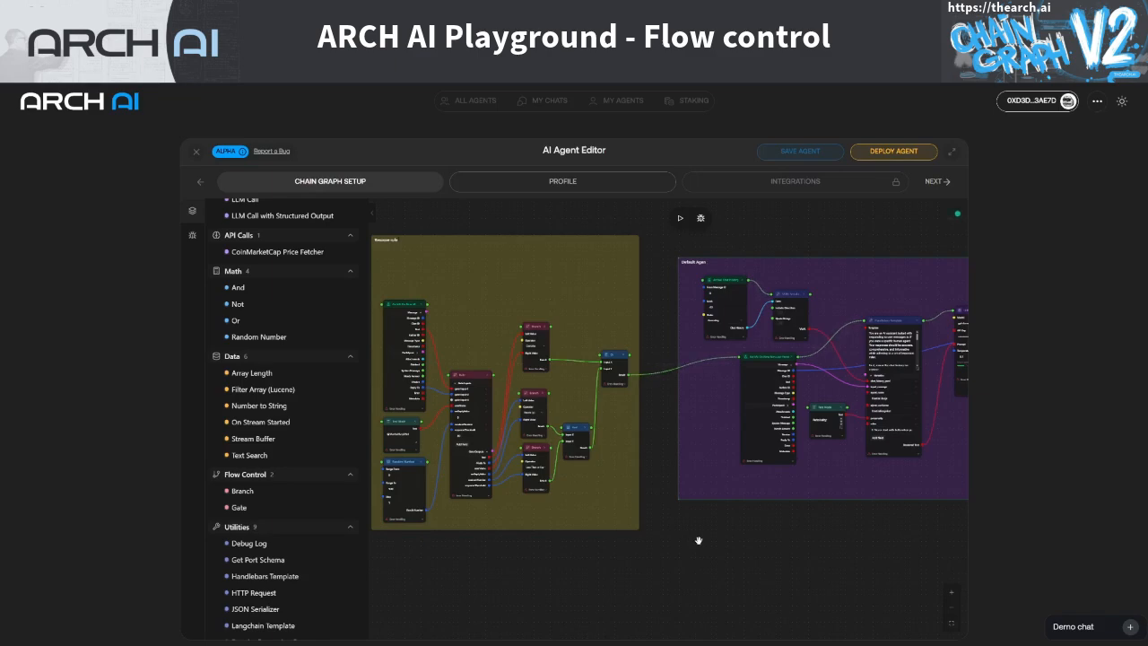
left_click_drag(662, 575, 711, 528)
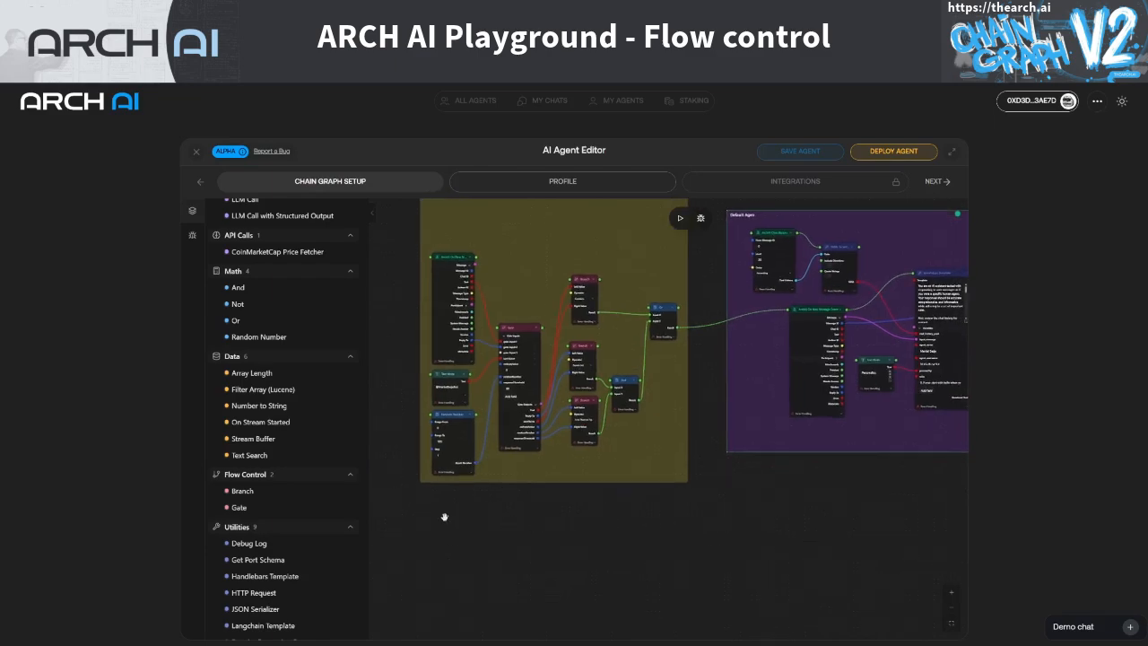
mouse_move(281, 507)
scroll(283, 509, "down", 1)
scroll(283, 511, "down", 5)
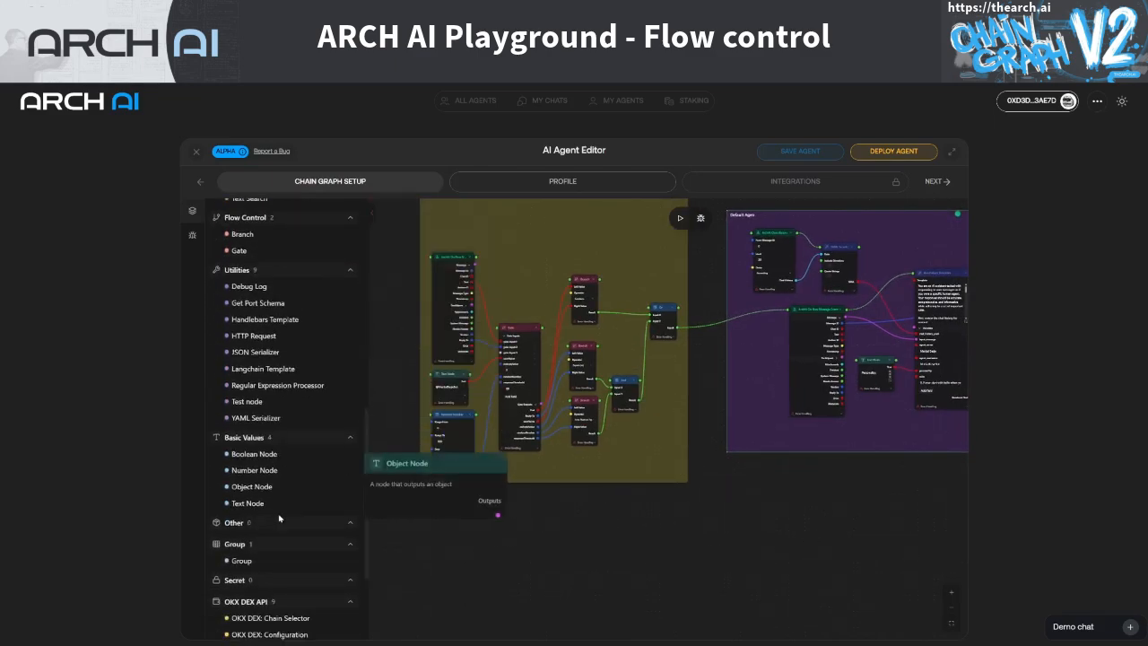
left_click_drag(241, 563, 655, 529)
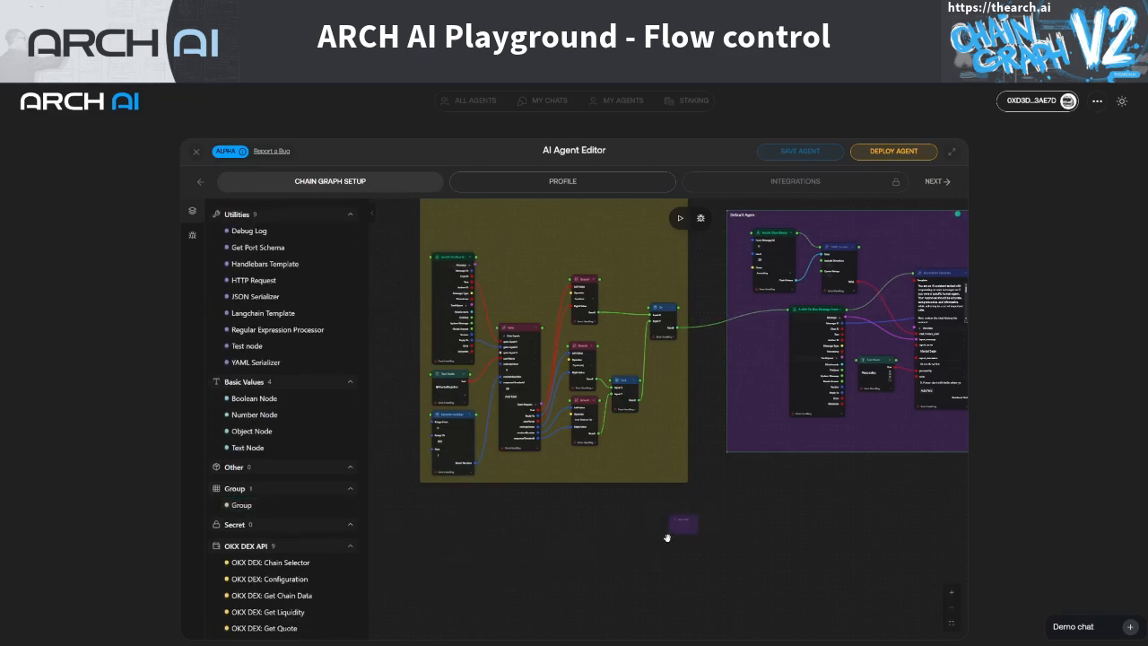
scroll(700, 550, "up", 10)
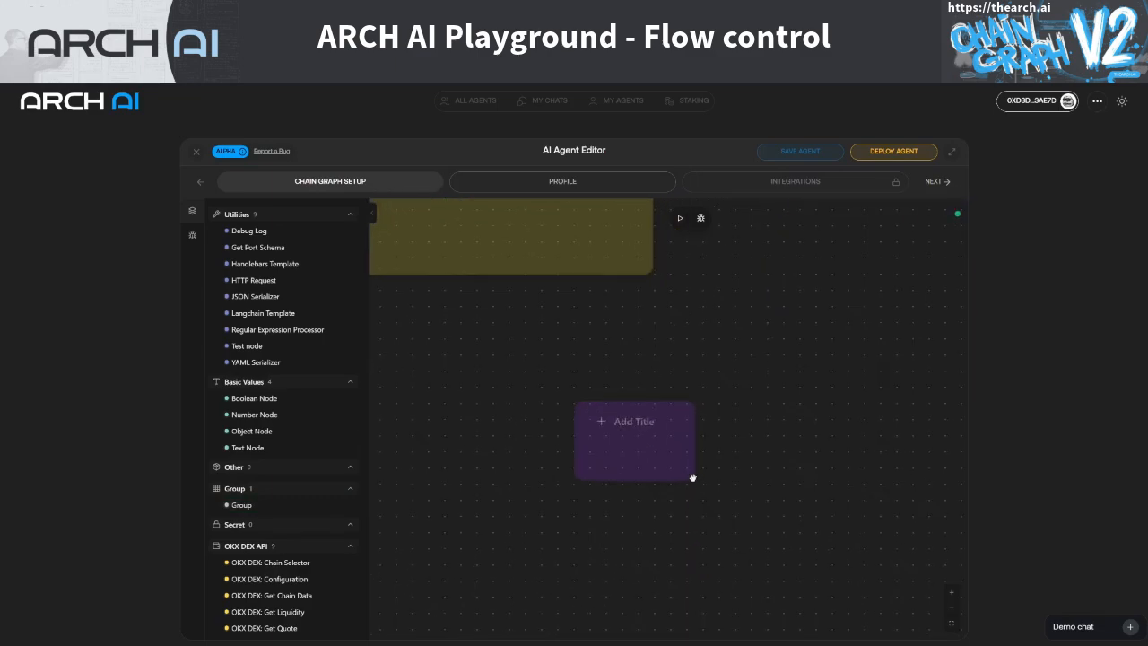
left_click(692, 478)
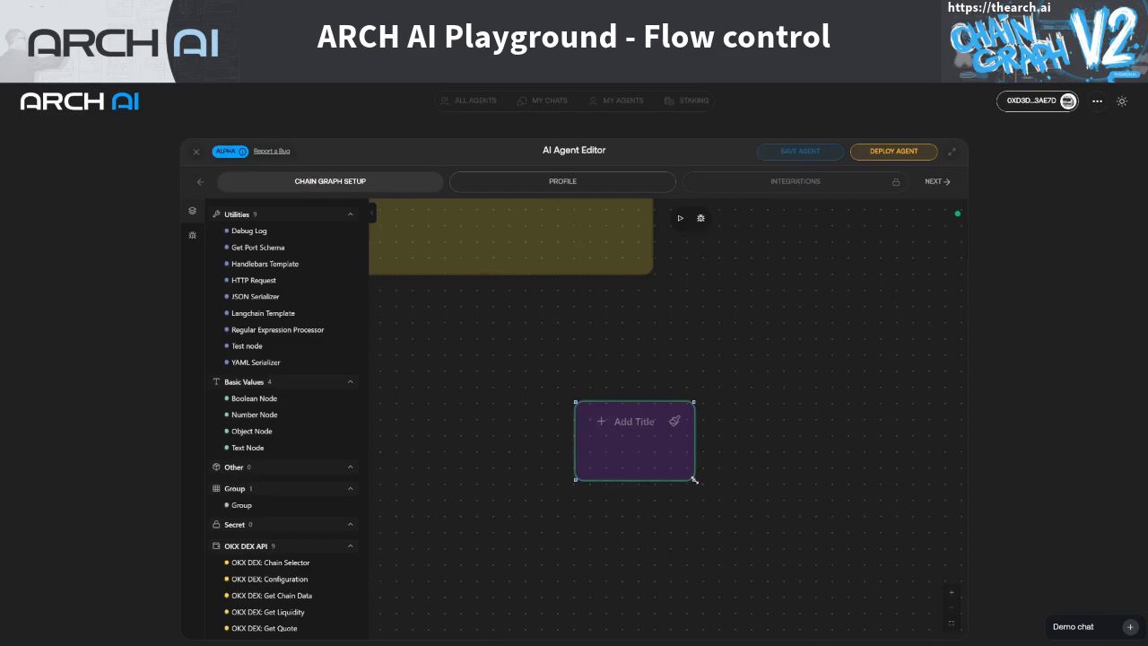
left_click_drag(693, 481, 956, 640)
left_click_drag(783, 487, 759, 391)
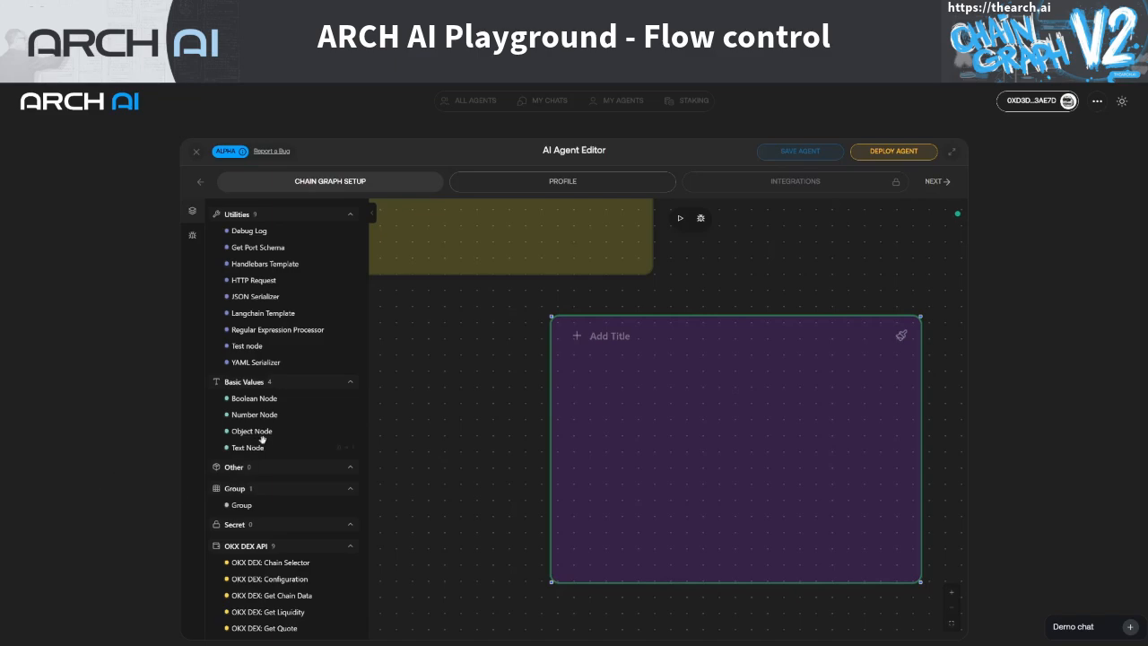
Add a Langchain Template node inside the new group, enlarge the group and position the node under its title area
left_click_drag(263, 312, 651, 352)
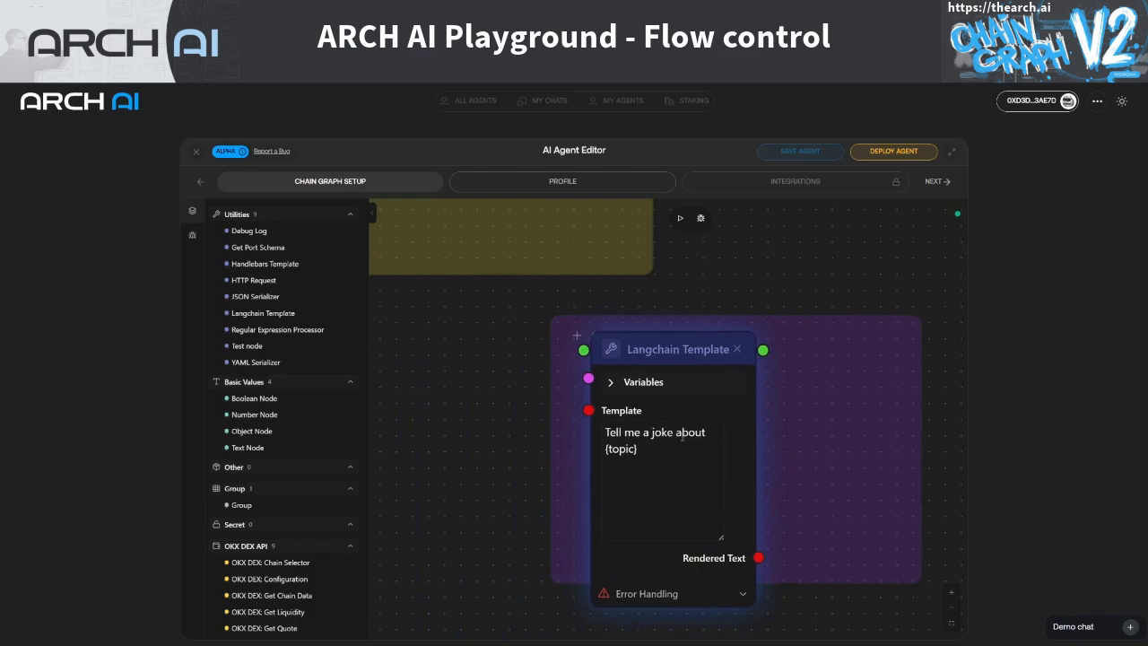
left_click(787, 582)
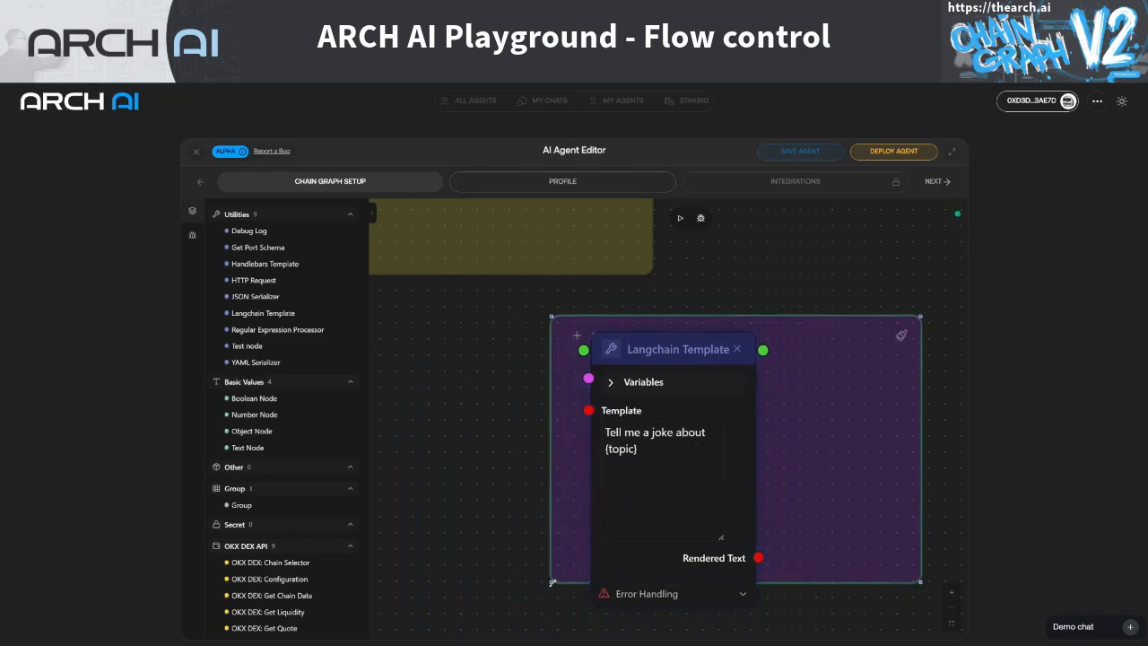
left_click_drag(552, 583, 506, 644)
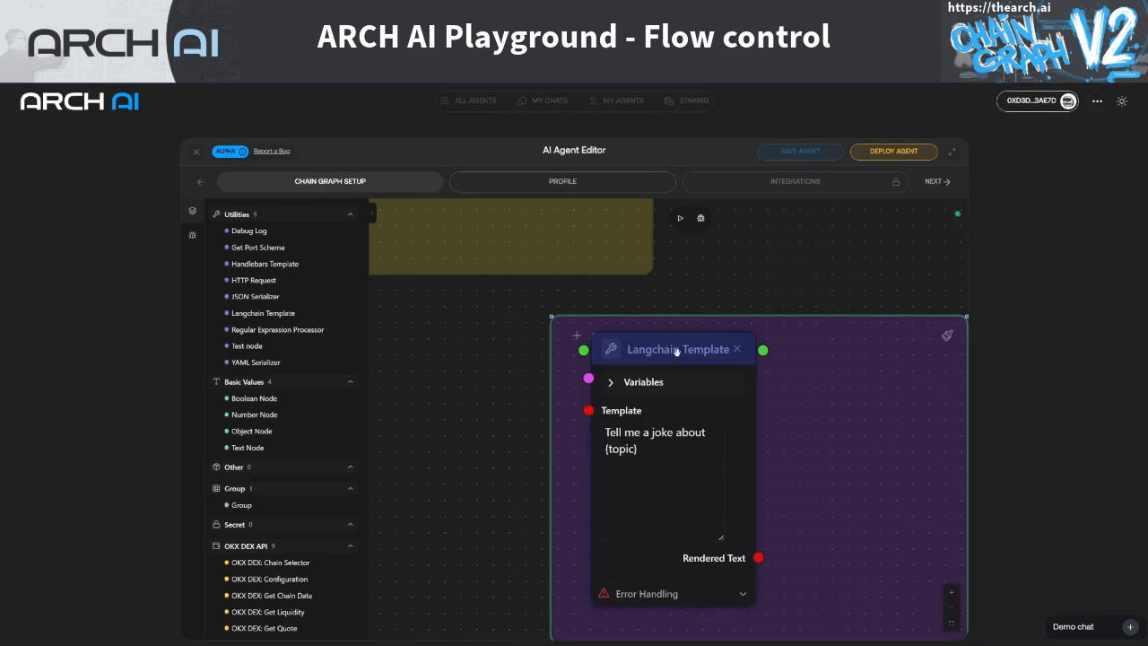
left_click_drag(675, 367, 671, 374)
left_click_drag(659, 389, 656, 409)
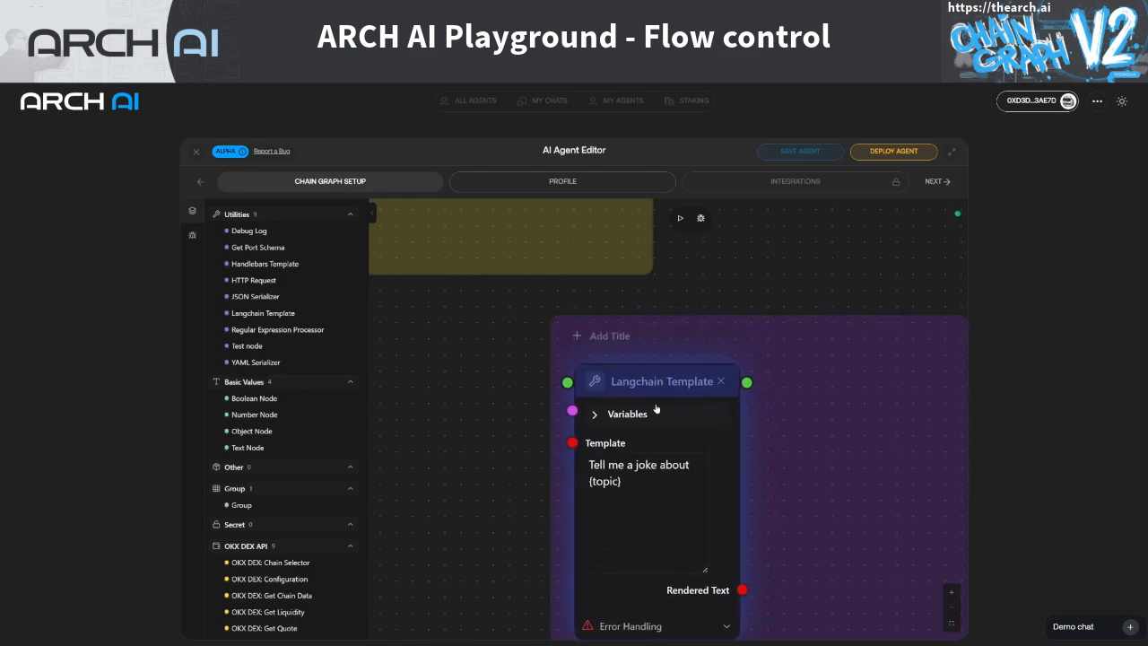
Title the new group Debug and set its background colour to deep orange
left_click(618, 335)
type("Deb")
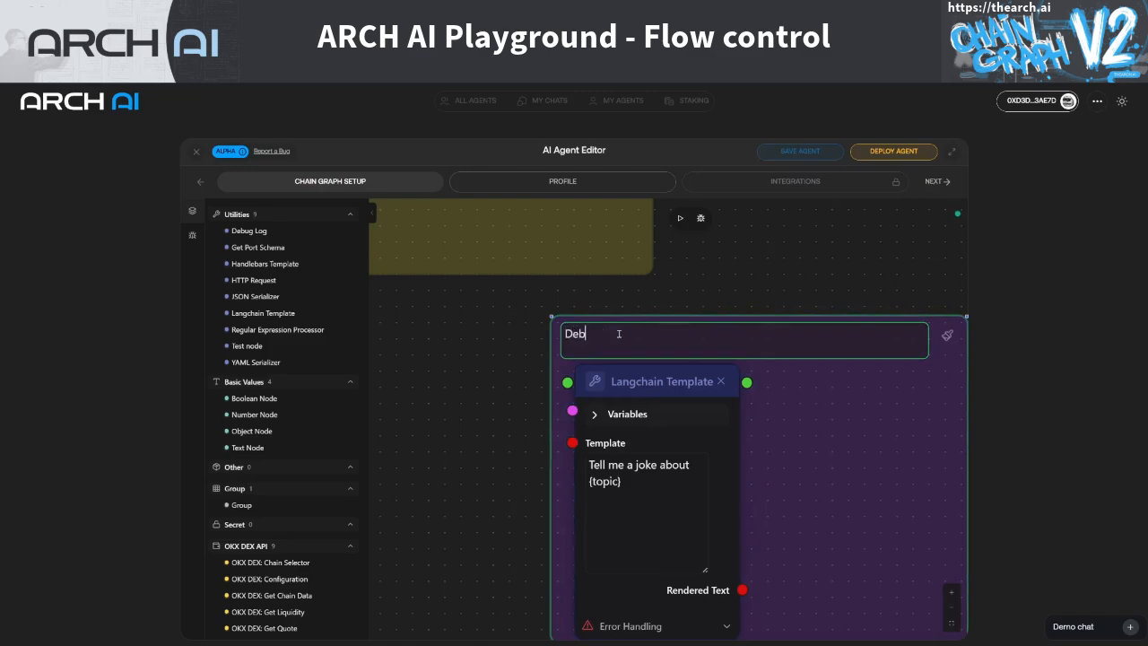
type("ug")
left_click(948, 338)
left_click(948, 338)
left_click(948, 338)
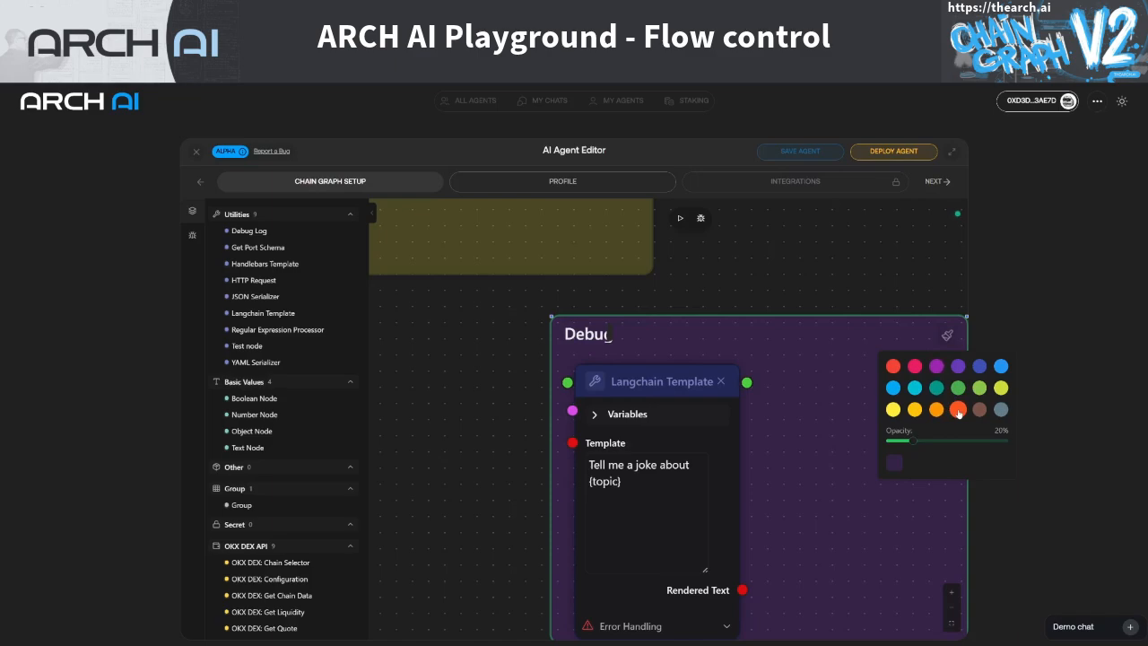
left_click(957, 411)
left_click(834, 396)
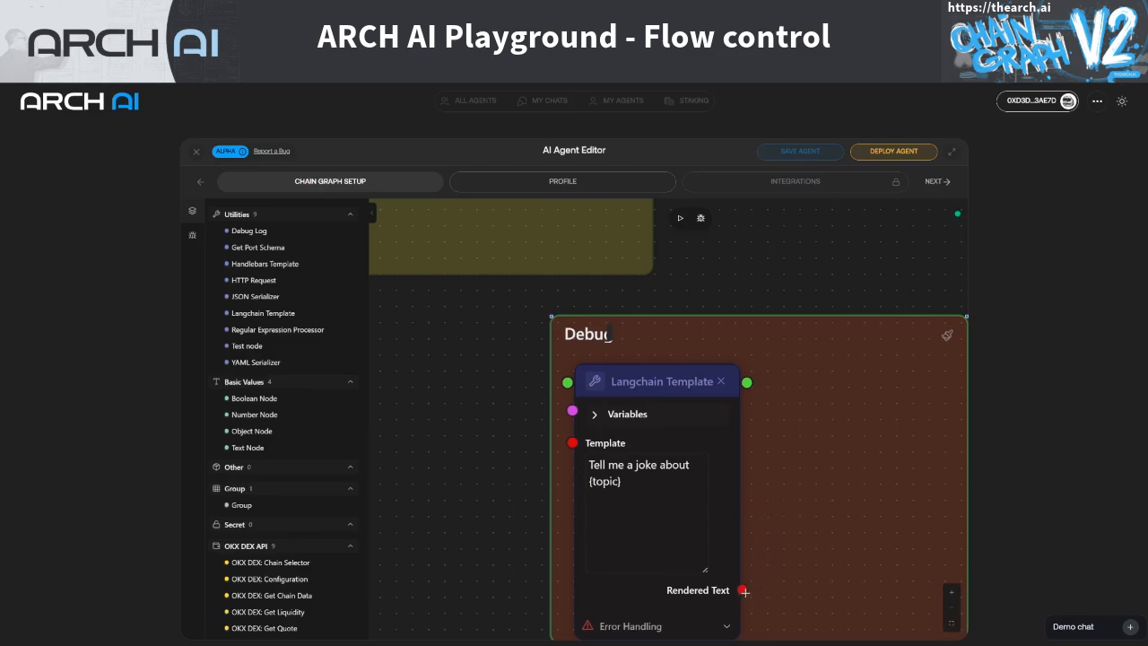
Expand the Langchain Template's Variables and add a number field named randomNumber
mouse_move(743, 591)
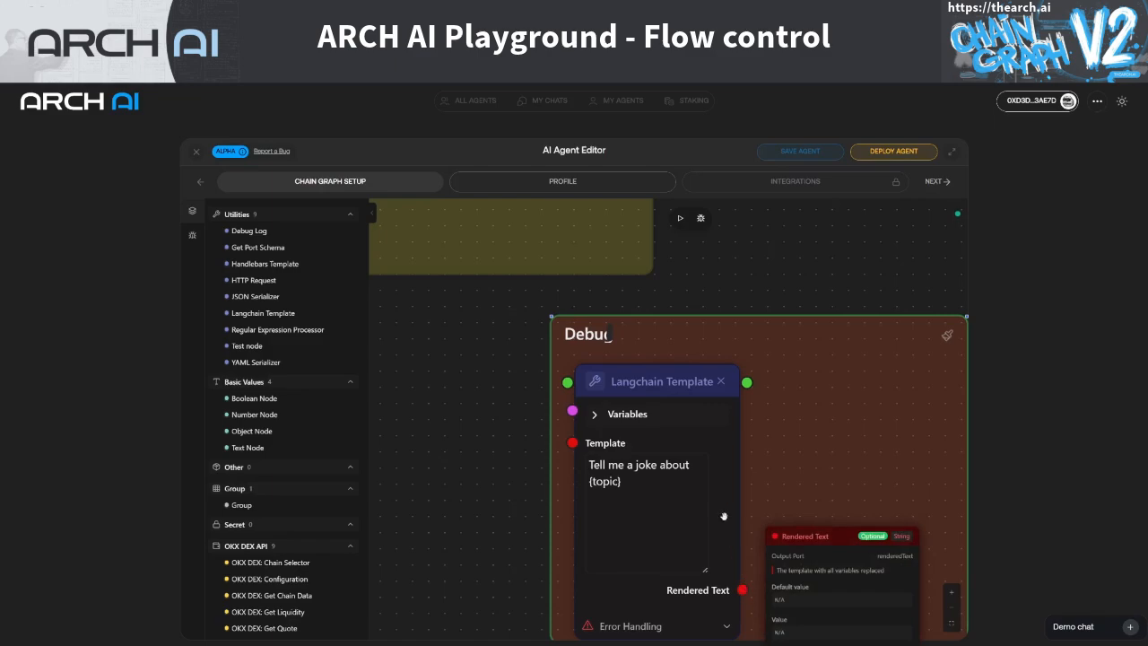
left_click_drag(820, 414, 788, 390)
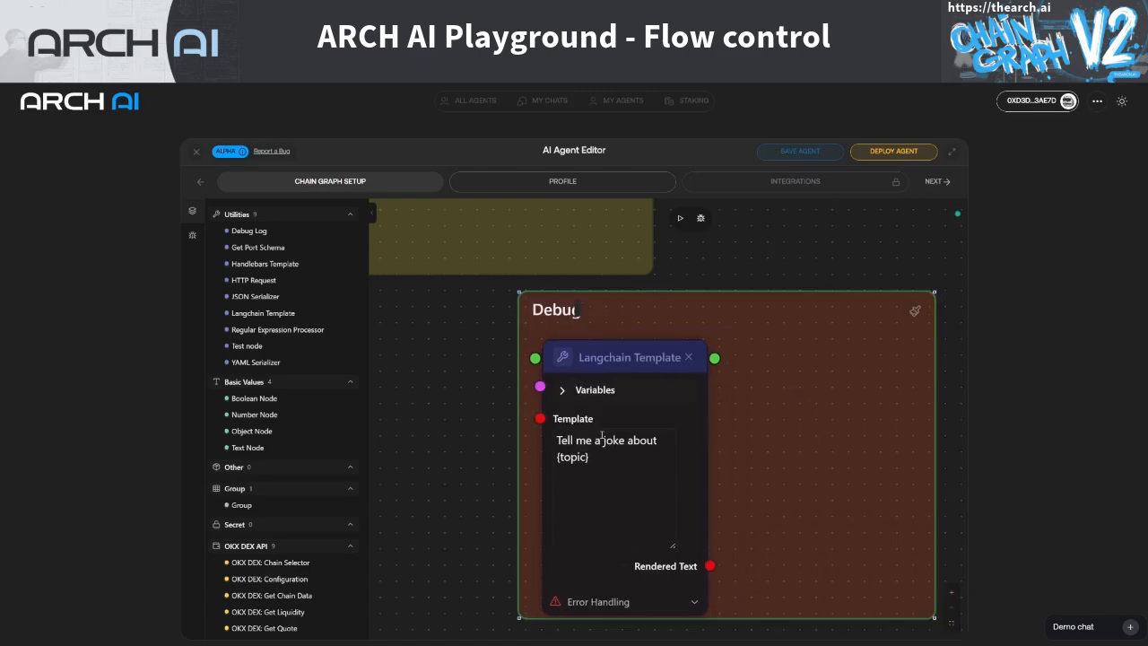
left_click(563, 391)
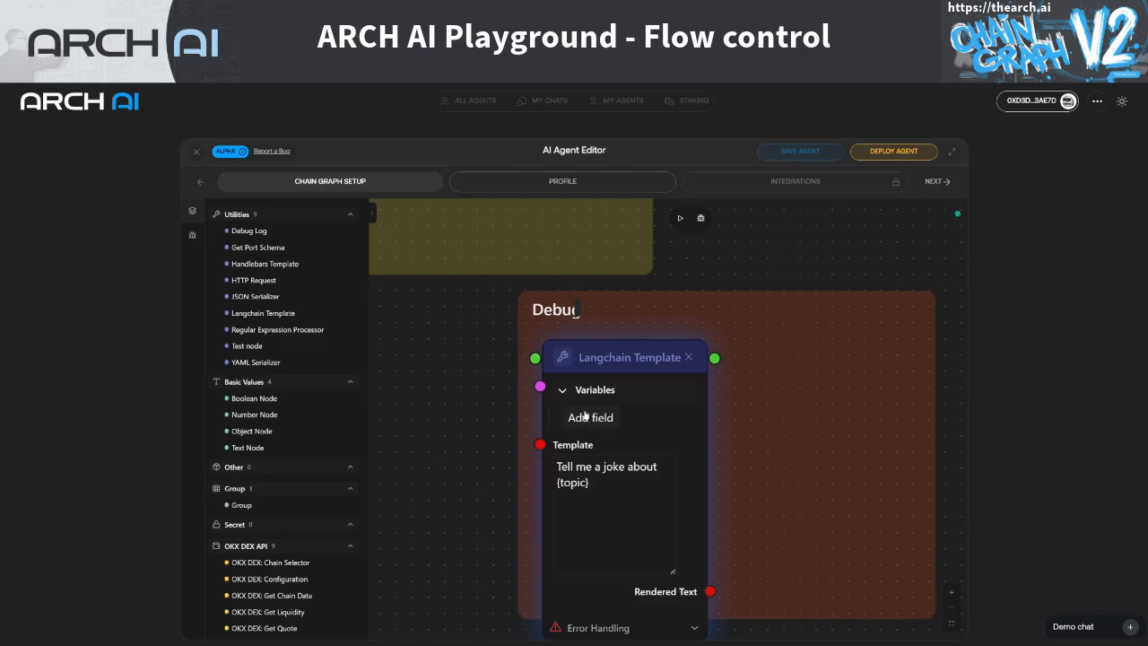
left_click(585, 415)
left_click(596, 466)
type("rand")
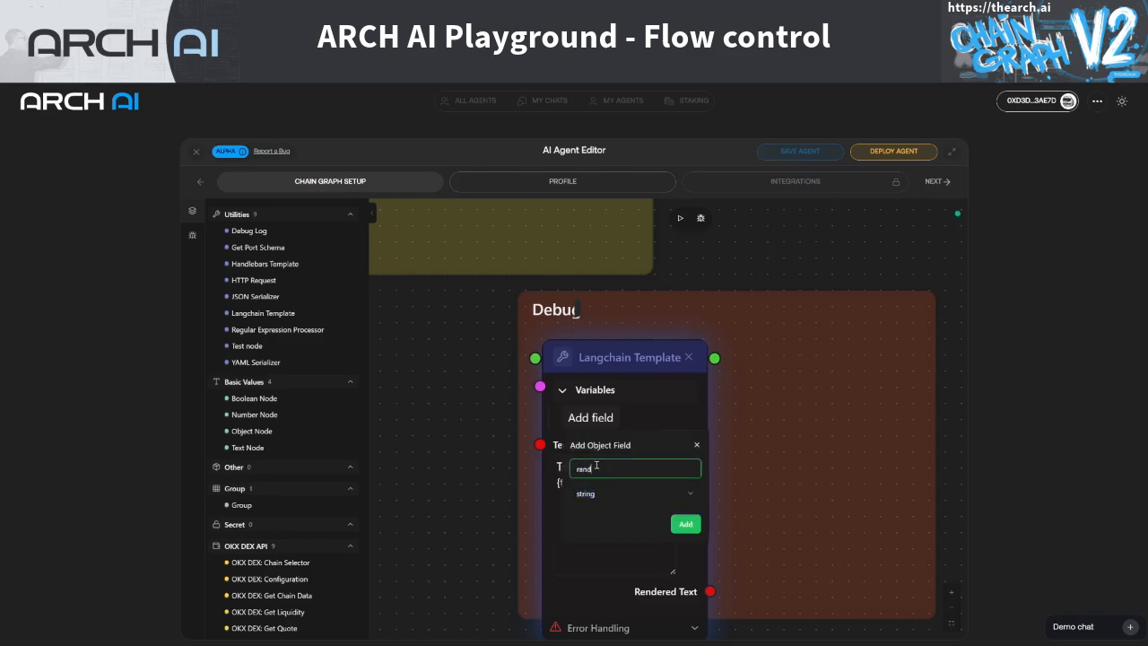
type("omNumber")
left_click(668, 489)
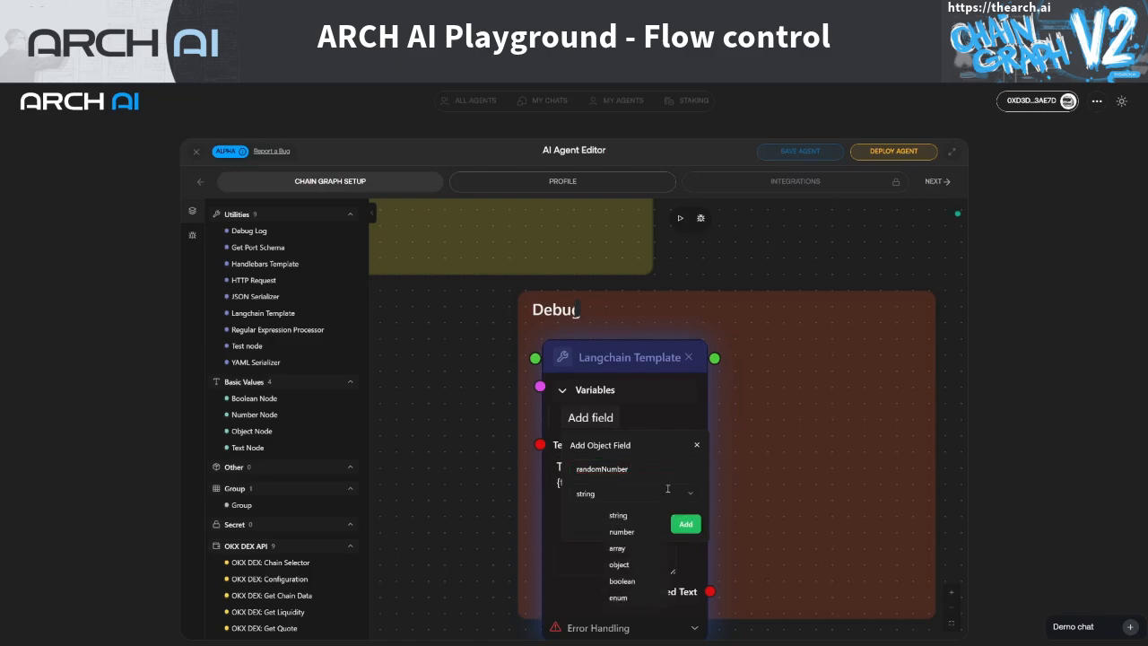
left_click(621, 531)
left_click(685, 522)
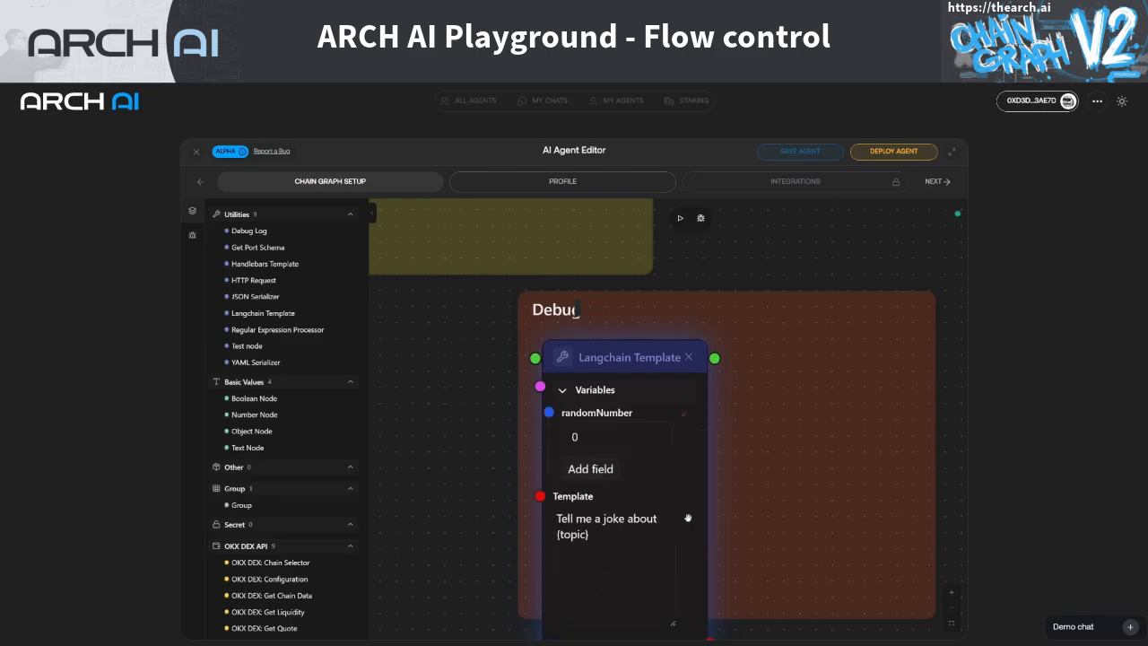
Add a boolean variable field named willAnswer to the Langchain Template
left_click(593, 468)
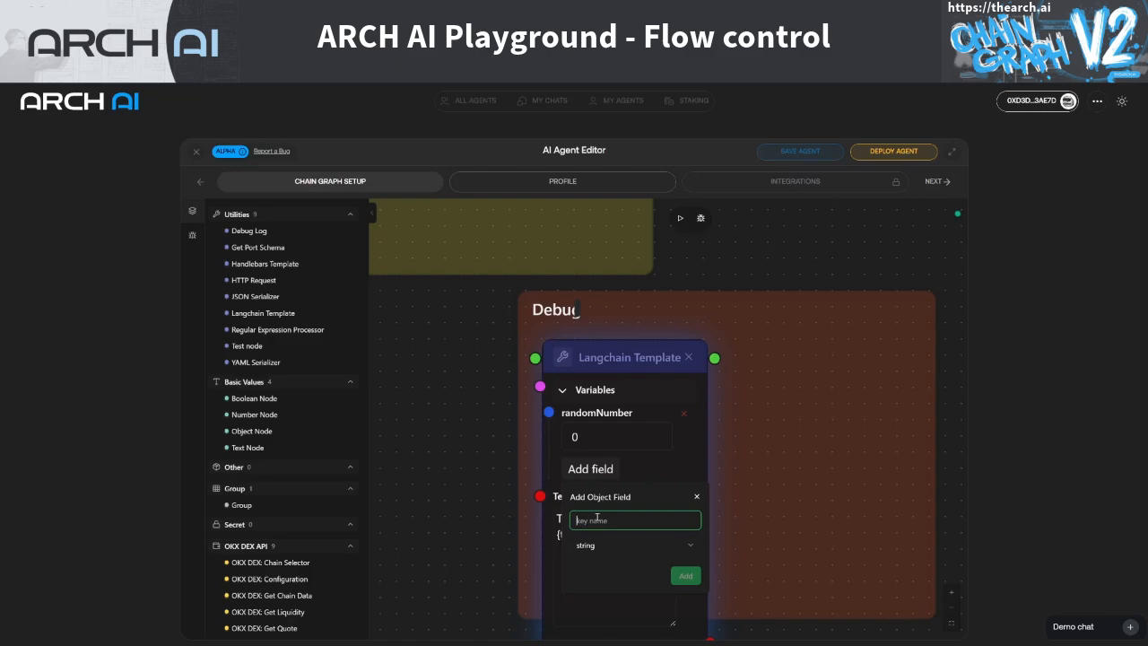
type("willAnswer")
left_click(676, 547)
left_click(632, 507)
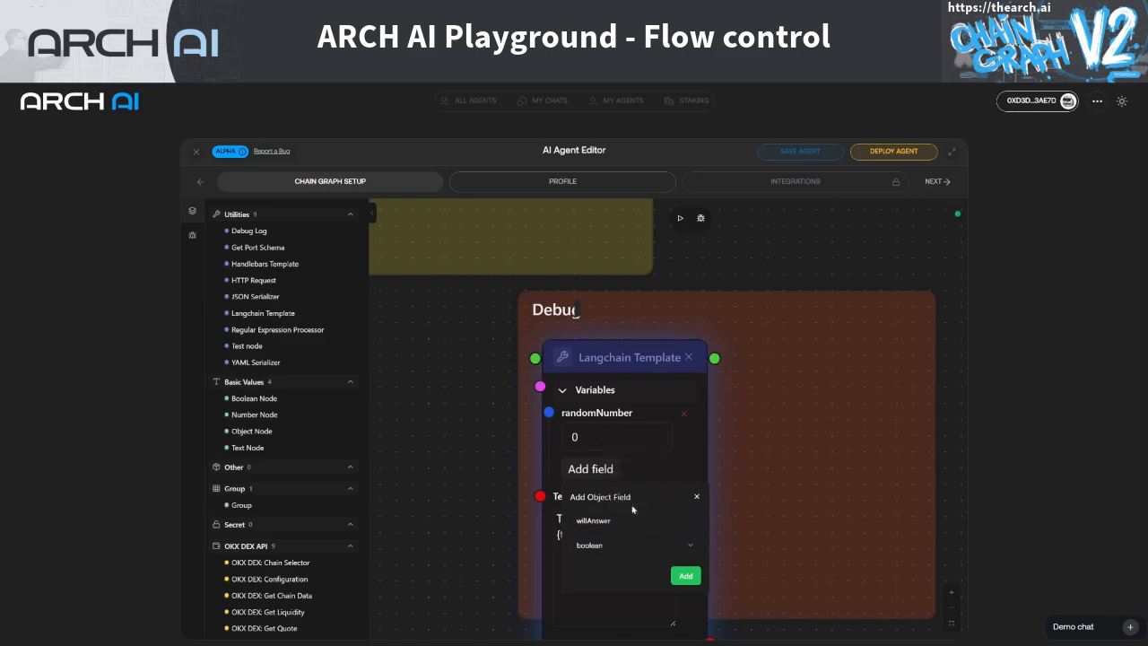
left_click(684, 574)
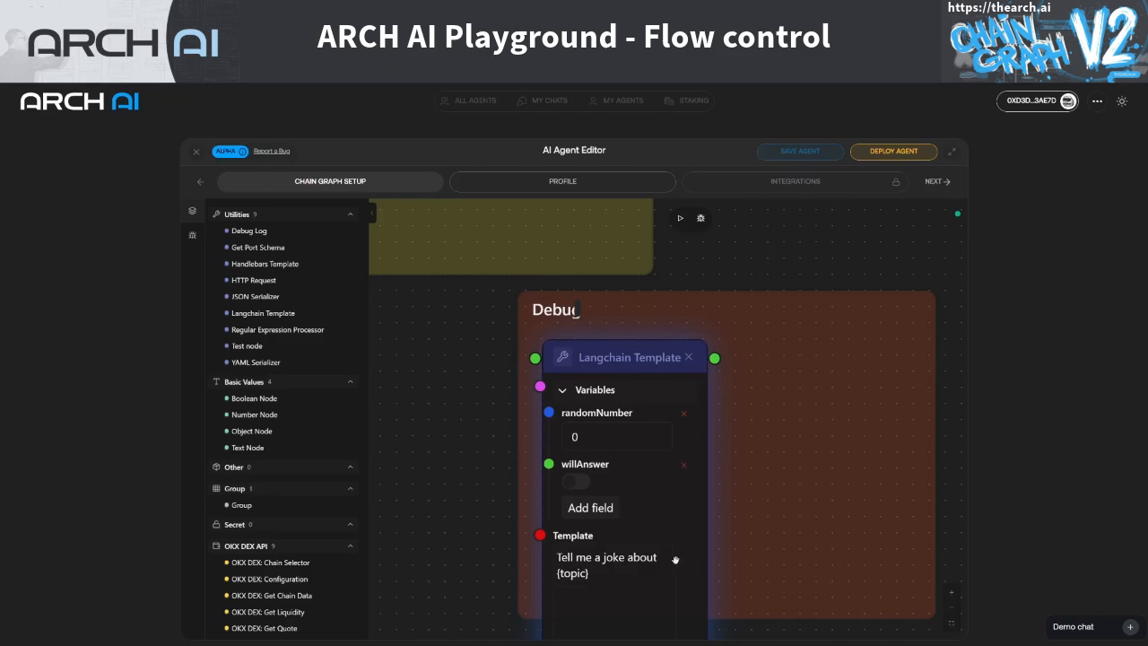
Add a boolean variable field named isMentioned to the Langchain Template
left_click(587, 509)
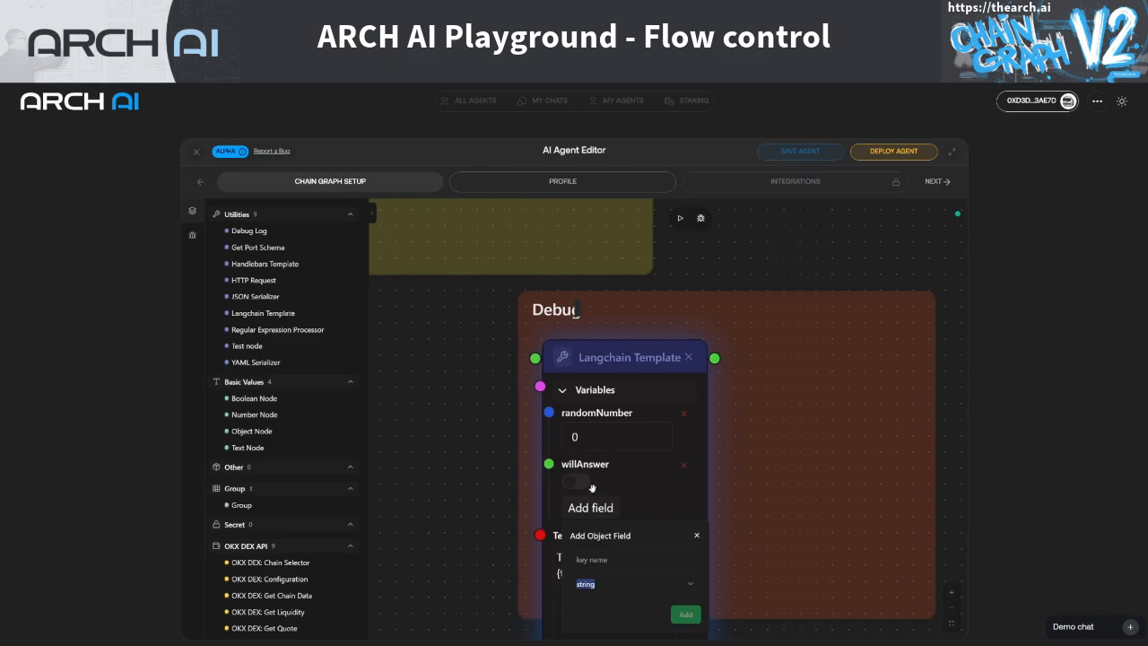
left_click(601, 556)
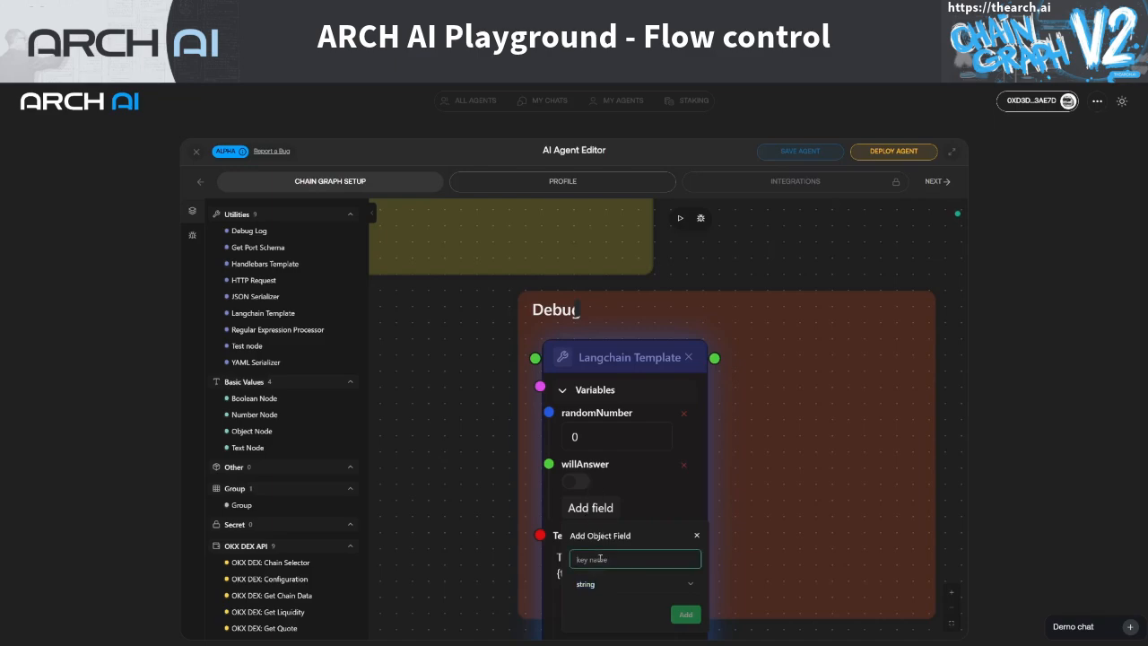
type("isMentioned")
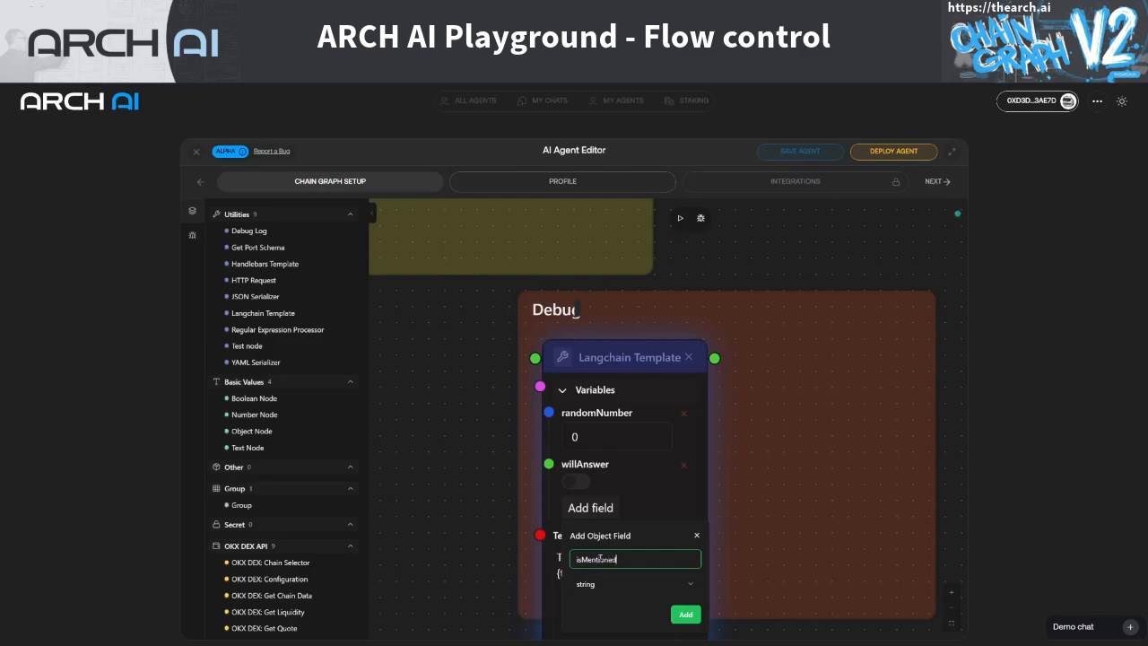
left_click(679, 584)
left_click(622, 546)
left_click(683, 614)
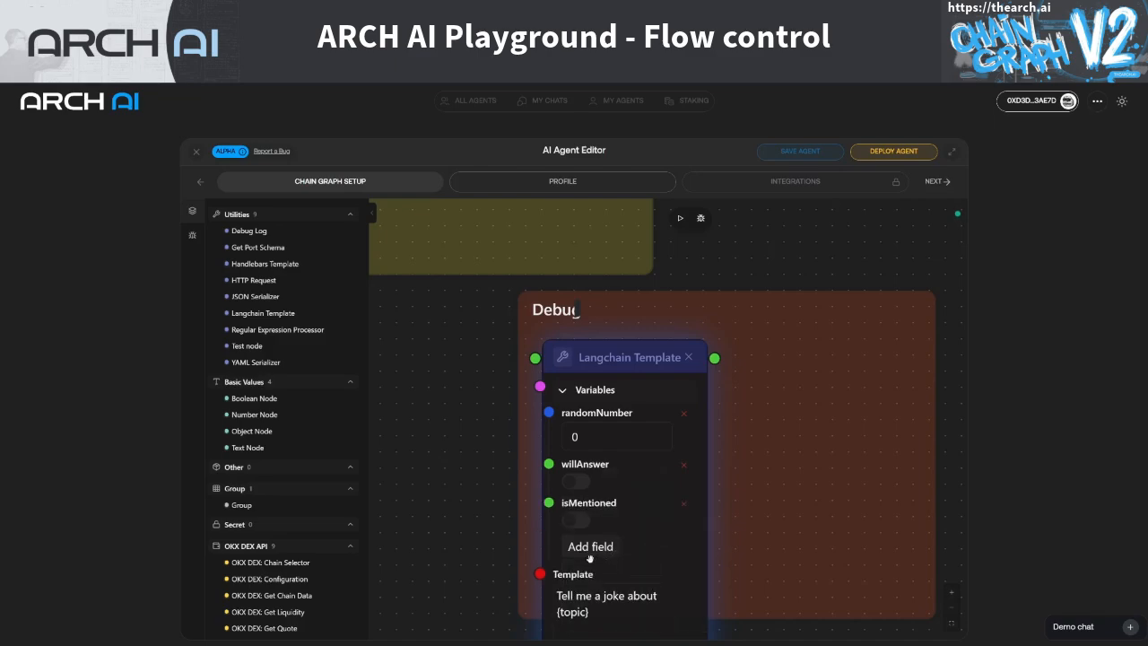
Add a boolean variable field named isNotReply to the Langchain Template
left_click(579, 550)
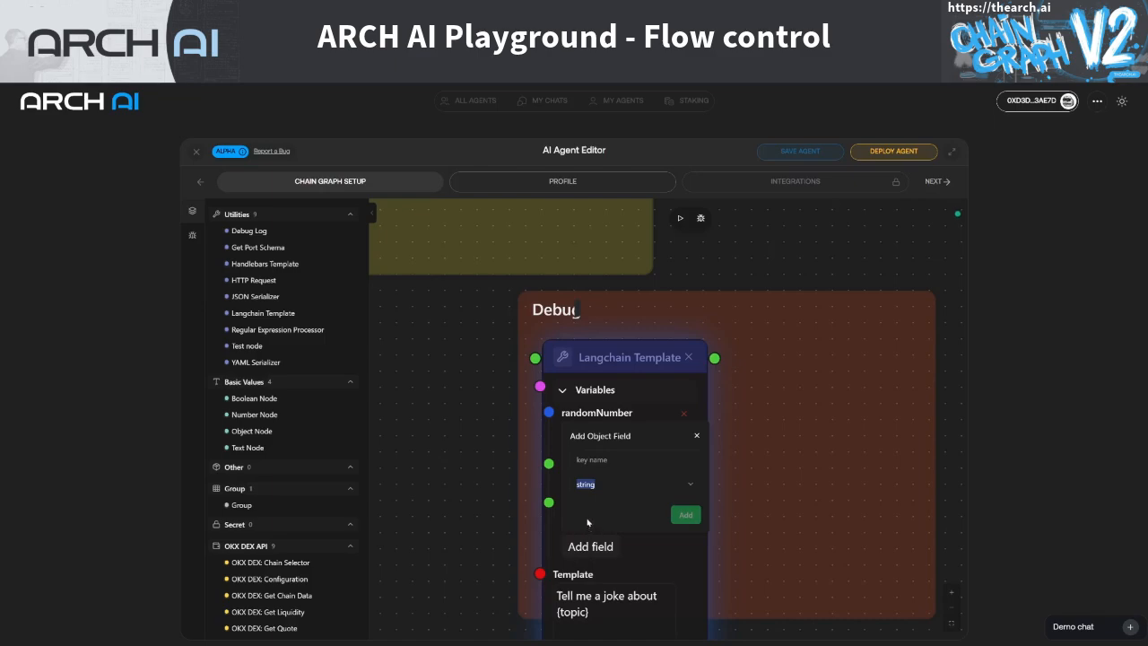
left_click(599, 459)
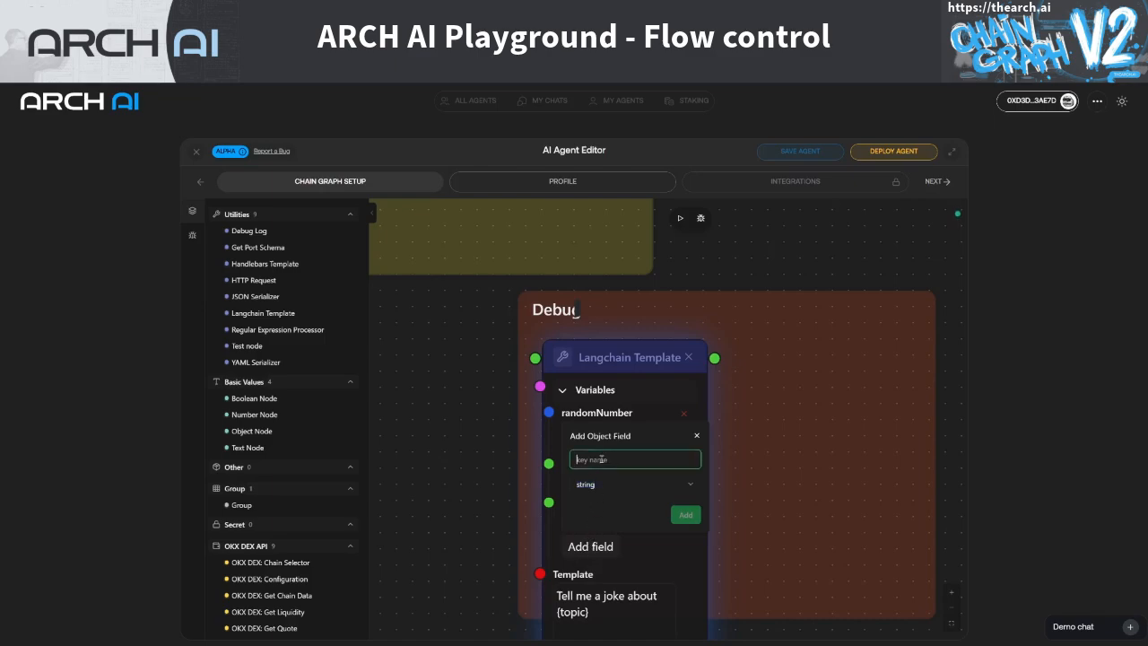
type("k")
type("sNotReply")
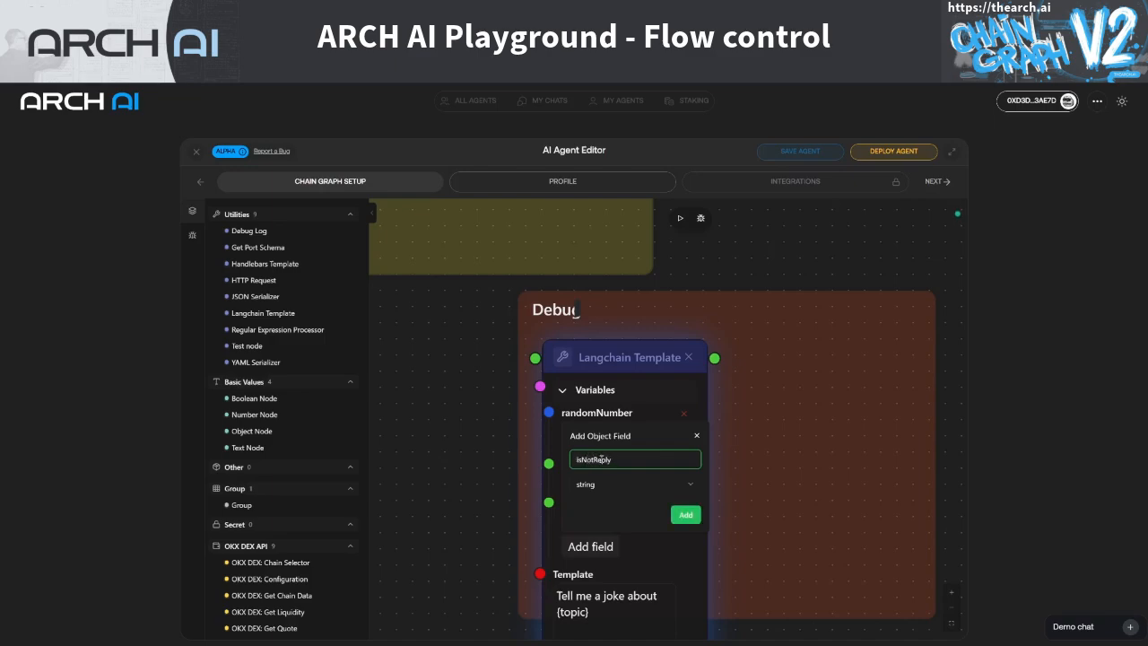
left_click(617, 484)
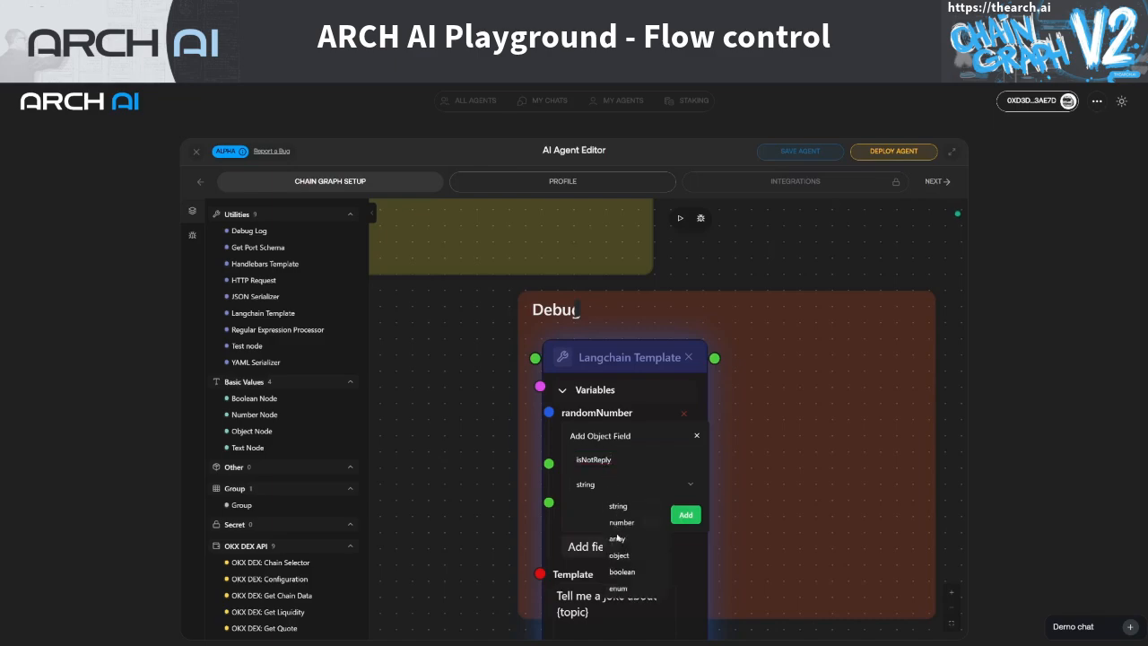
left_click(621, 571)
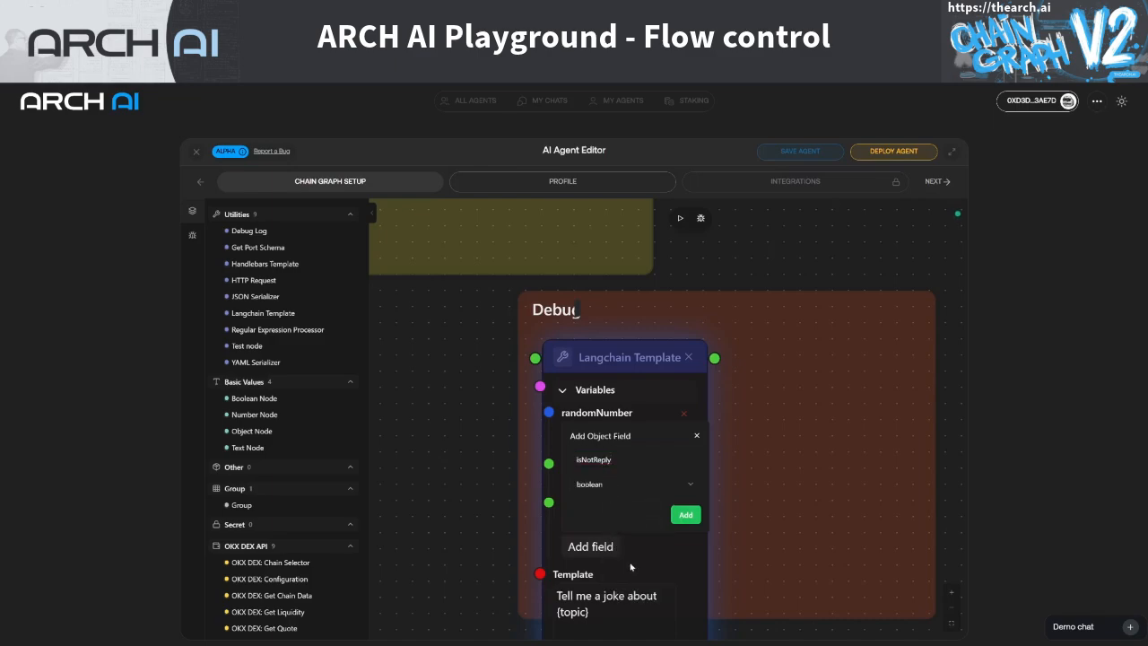
left_click(684, 514)
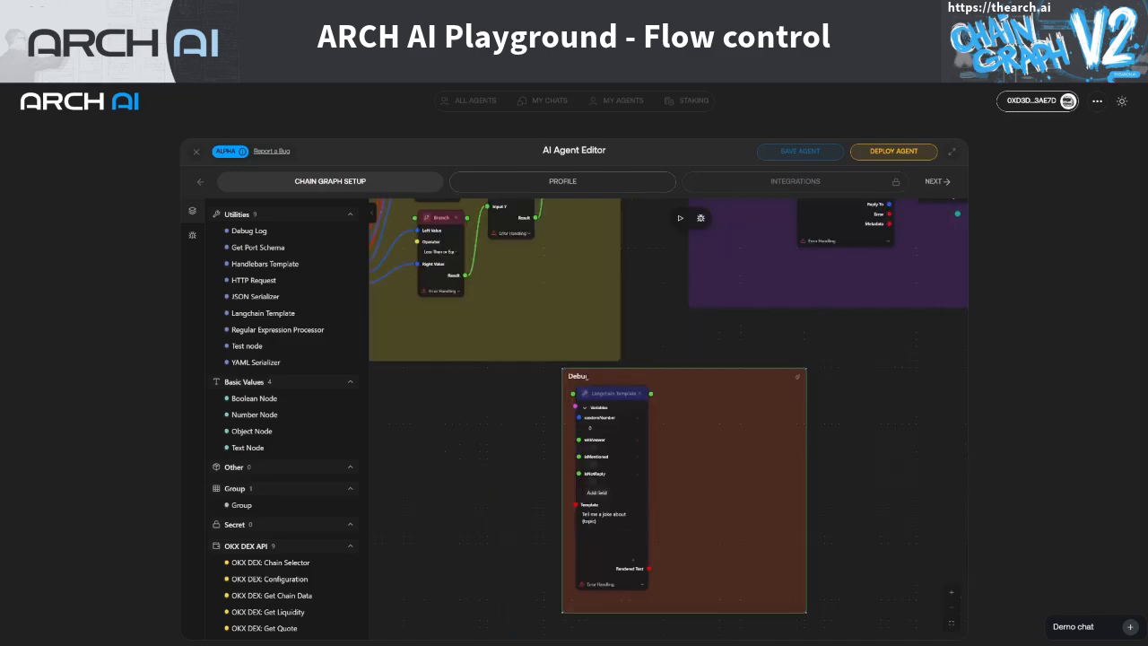
Replace the joke template with the copied text listing the randomNumber, willAnswer, isMentioned and isNotReply placeholders
left_click(602, 519)
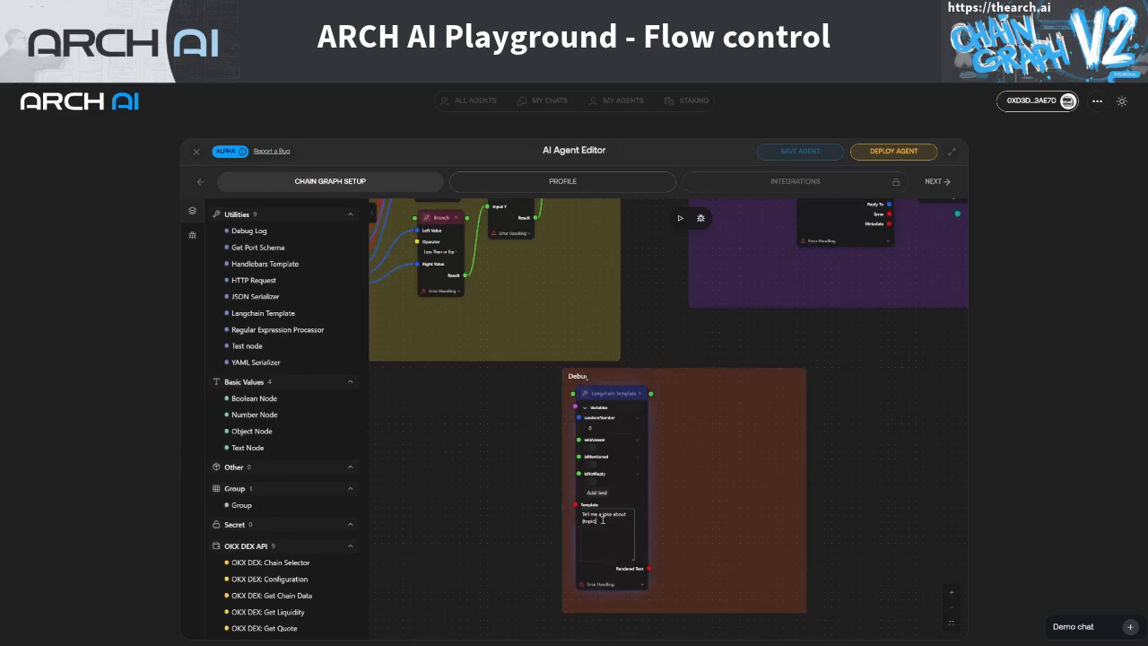
left_click_drag(602, 520, 578, 521)
triple_click(595, 527)
key("ctrl+v")
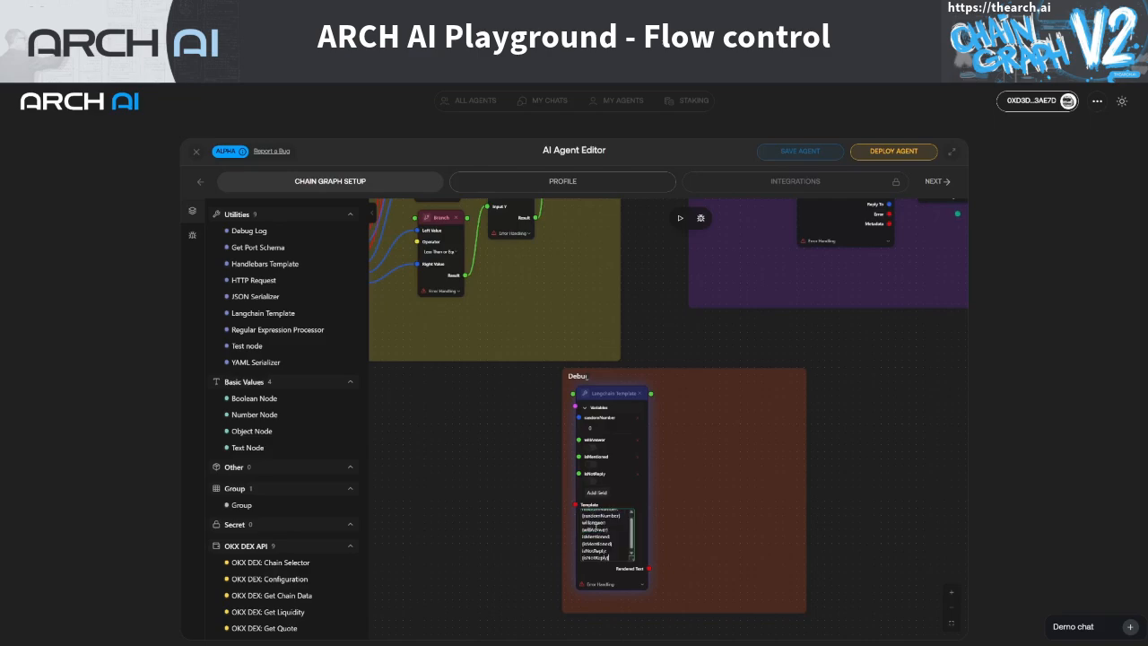
Add an ArchAI Create Message node to the Debug group and connect the template's Rendered Text and flow output to its Text and flow input
left_click(692, 518)
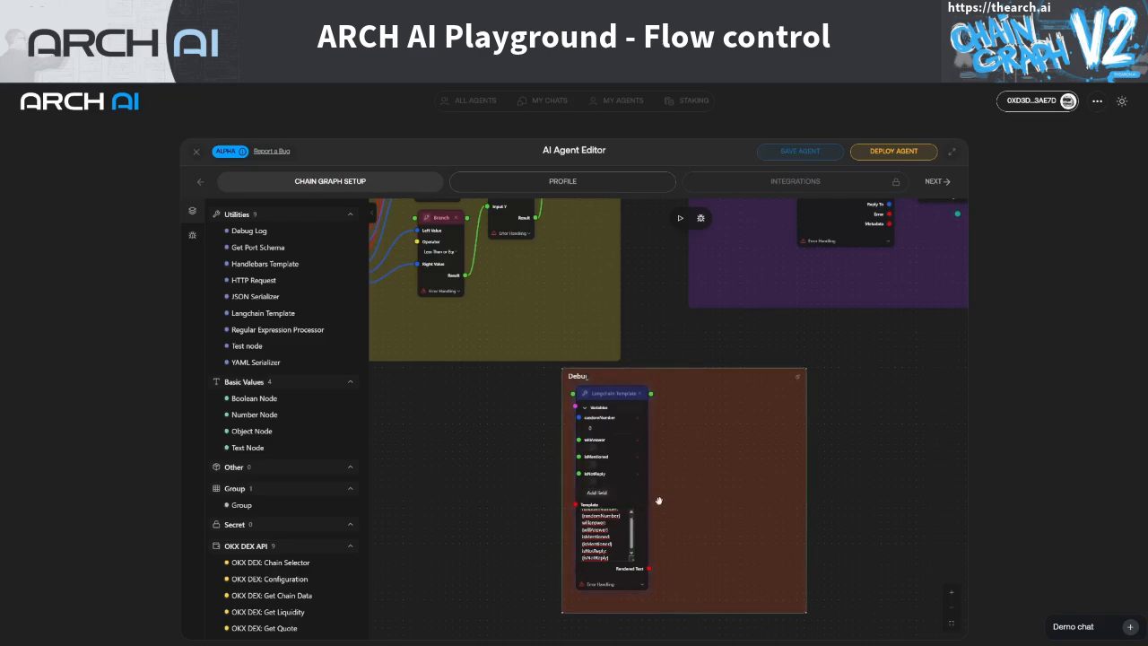
scroll(303, 405, "up", 2)
scroll(304, 410, "up", 3)
scroll(304, 409, "up", 5)
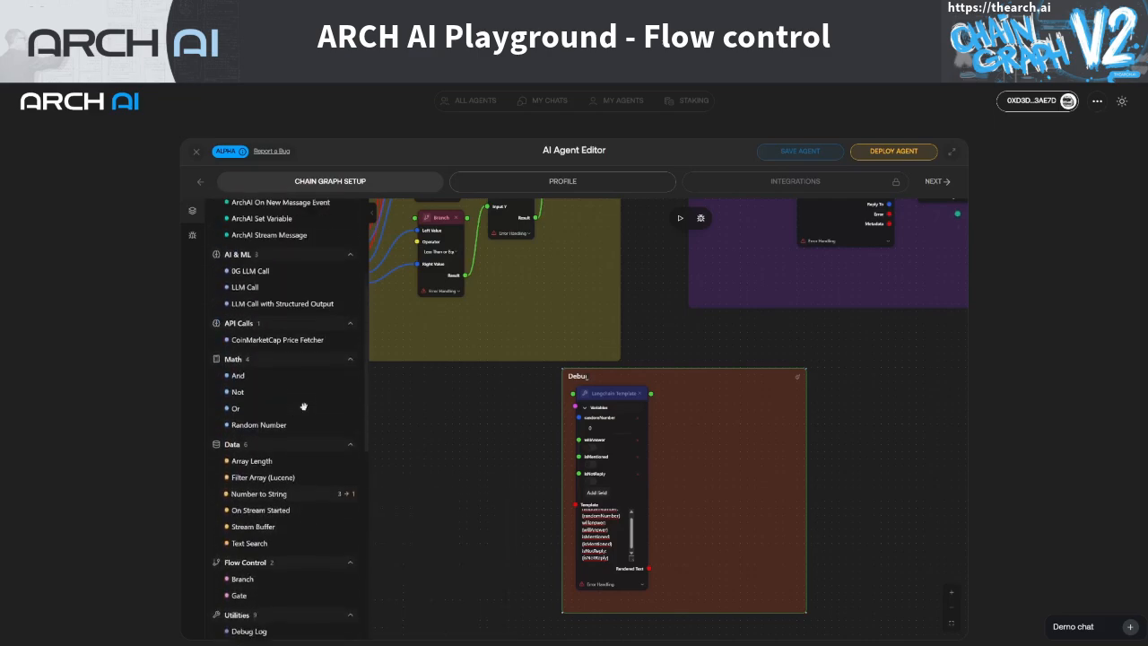
scroll(303, 405, "up", 3)
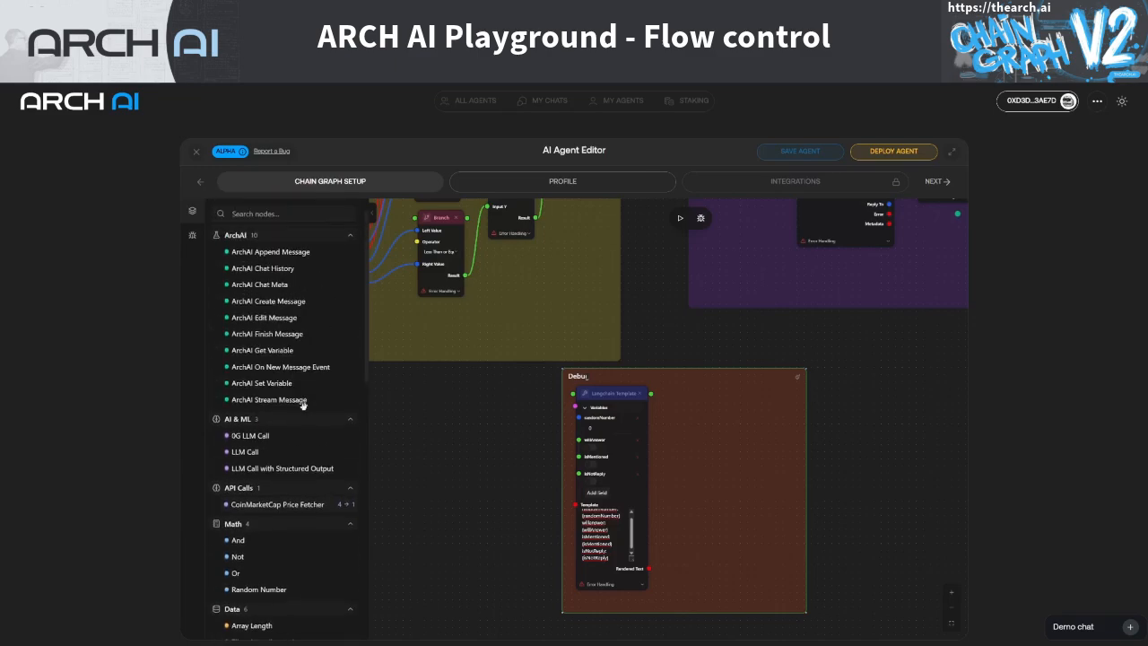
left_click_drag(280, 302, 730, 466)
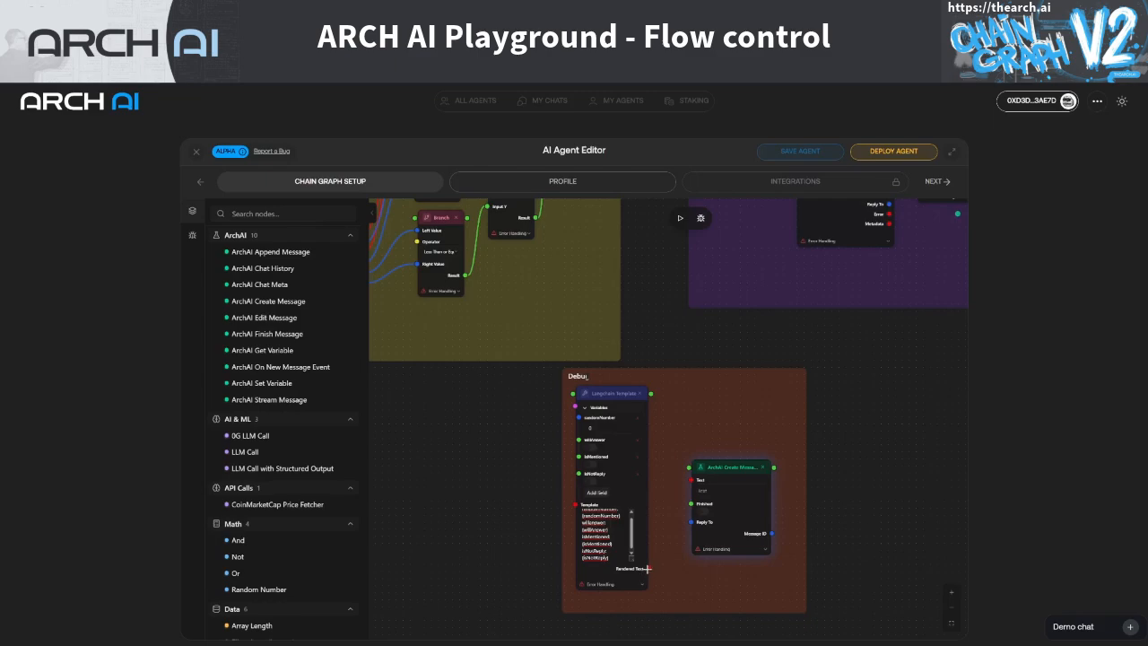
left_click_drag(648, 569, 689, 476)
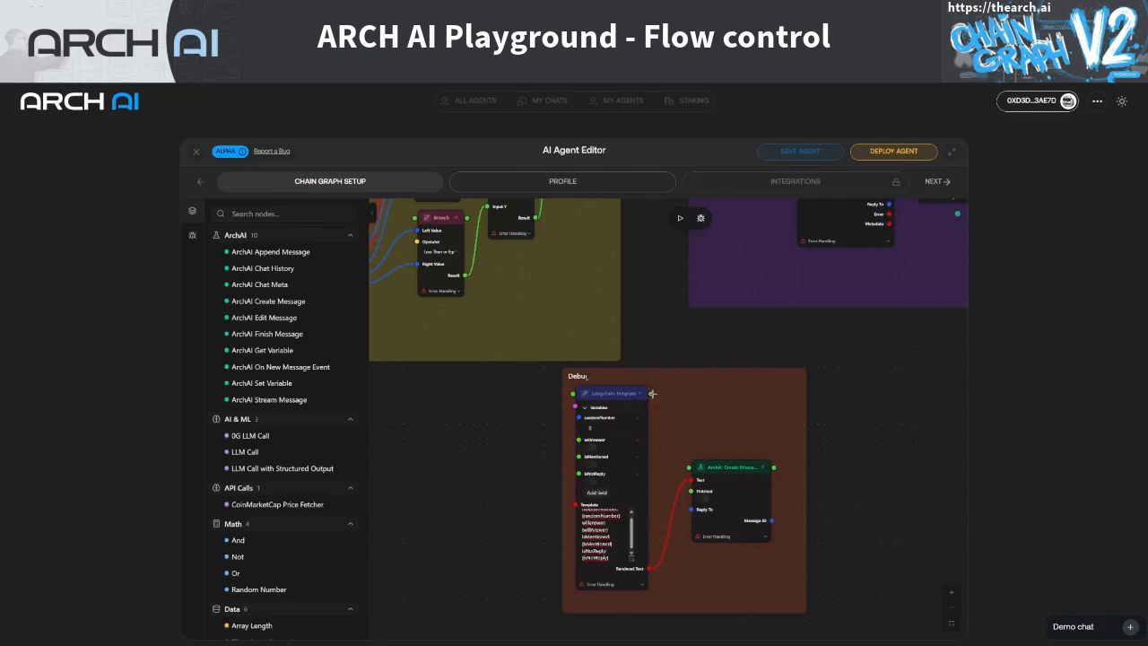
left_click_drag(652, 393, 690, 468)
Connect the Random Number node's Result Number to the randomNumber variable of the Debug template
left_click_drag(523, 449, 720, 530)
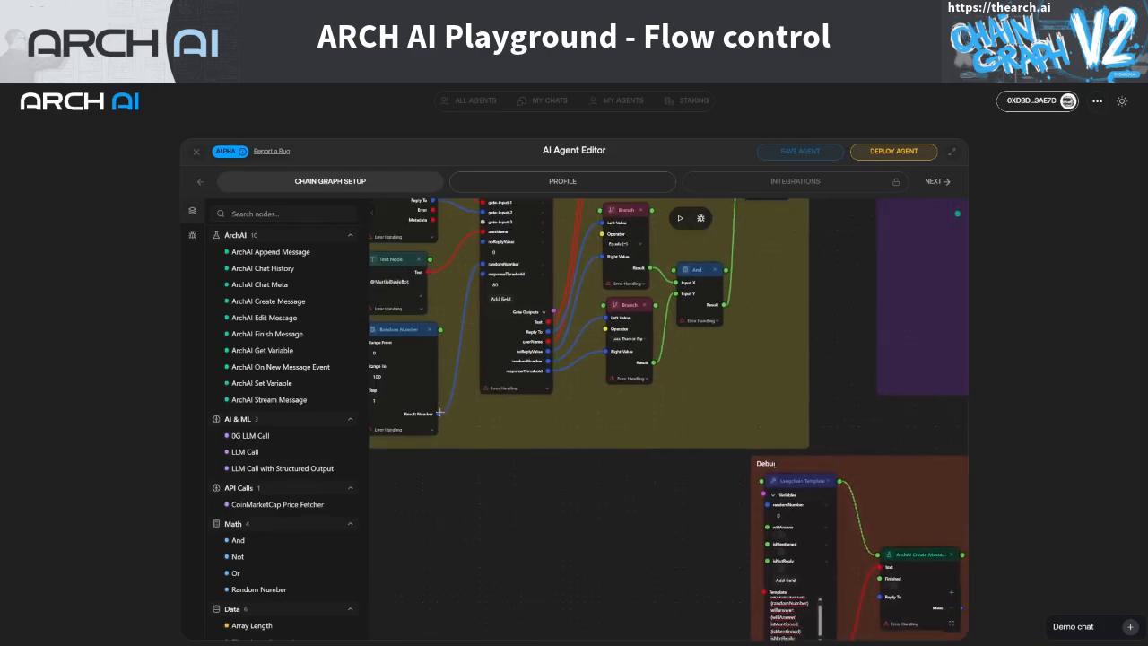
mouse_move(438, 413)
left_click_drag(438, 414, 764, 505)
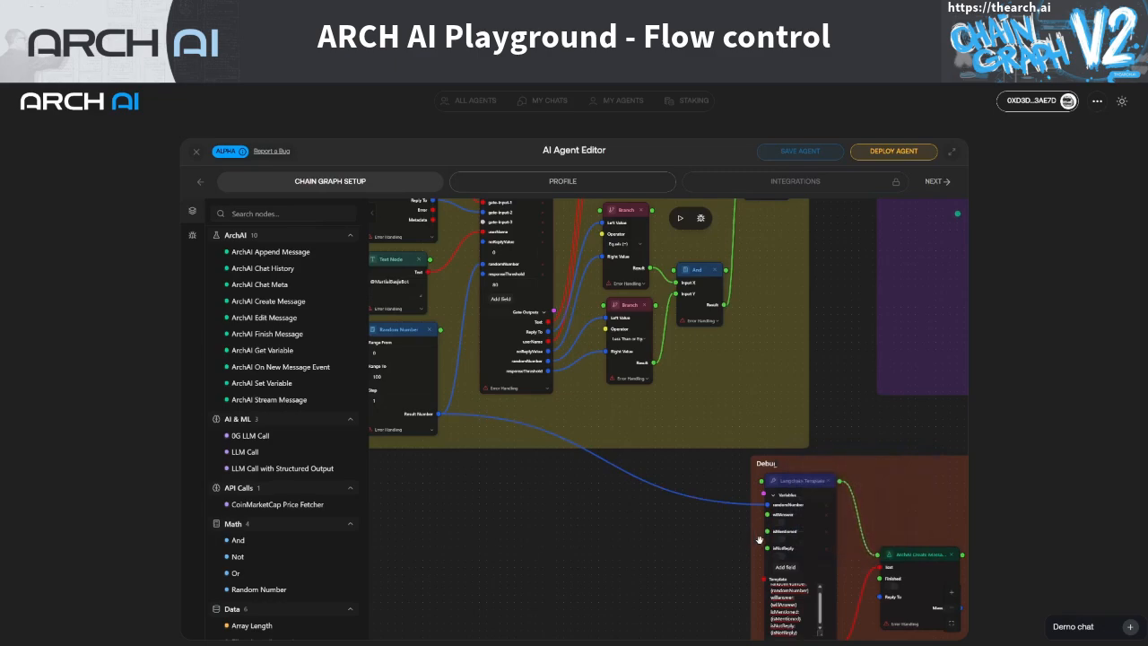
Connect the Less Than or Equal Branch result to the template's willAnswer variable and the Equals Branch result to isNotReply
left_click_drag(654, 362, 766, 509)
mouse_move(766, 513)
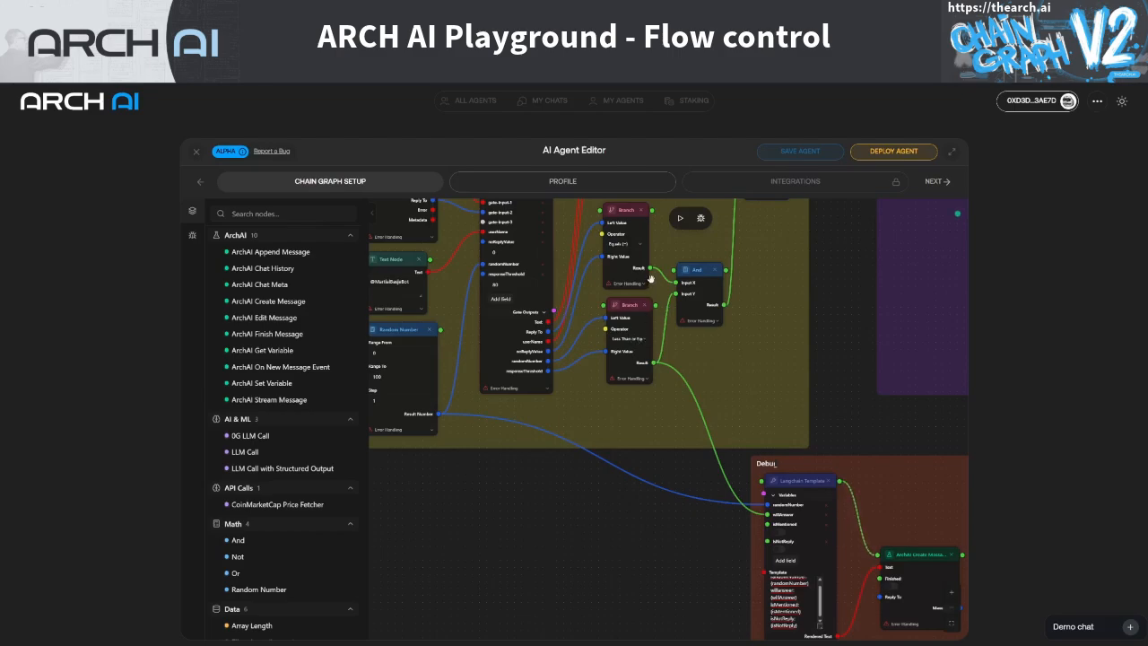
left_click_drag(647, 268, 768, 543)
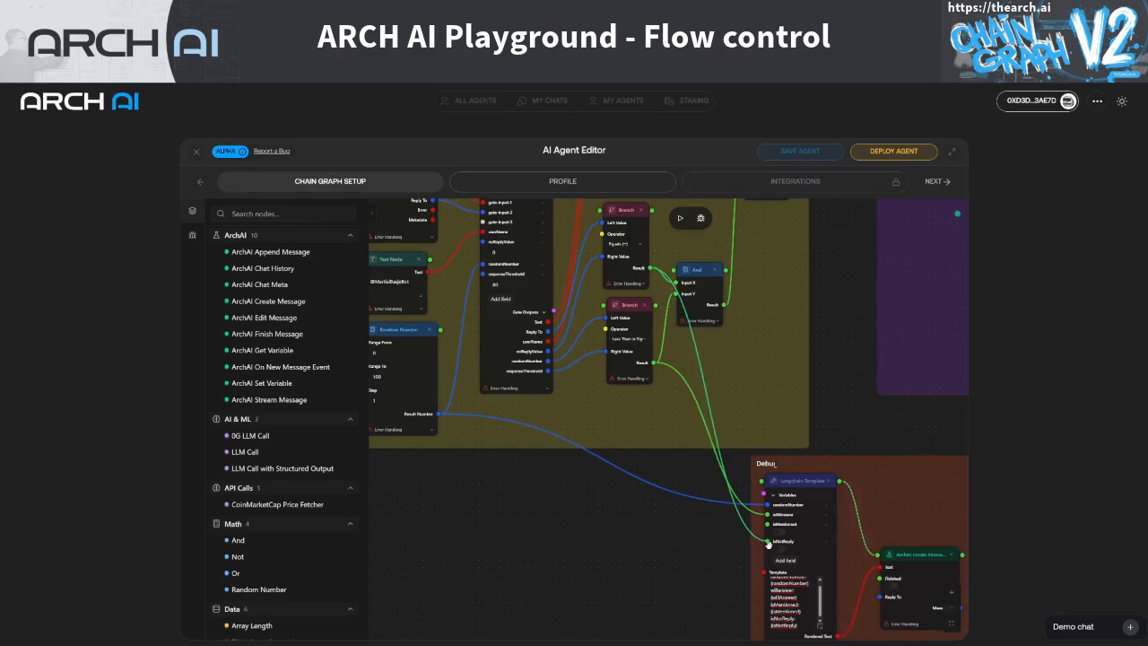
Connect the result of the Contains Branch node to the Debug template's isMentioned variable
left_click_drag(831, 397, 808, 477)
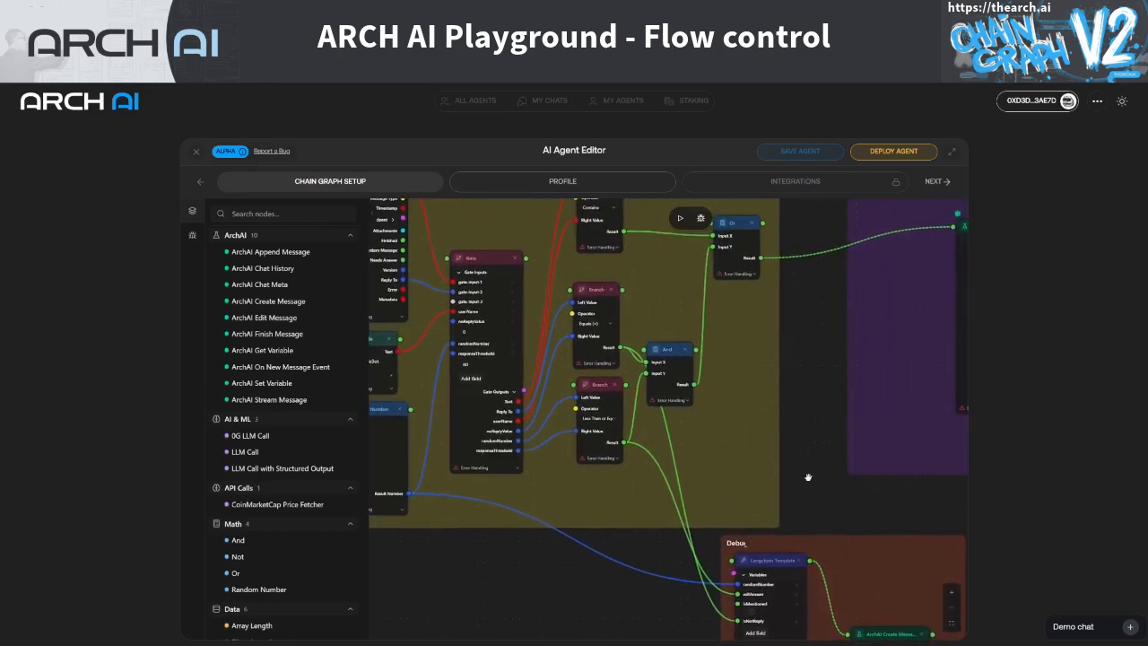
scroll(808, 477, "down", 3)
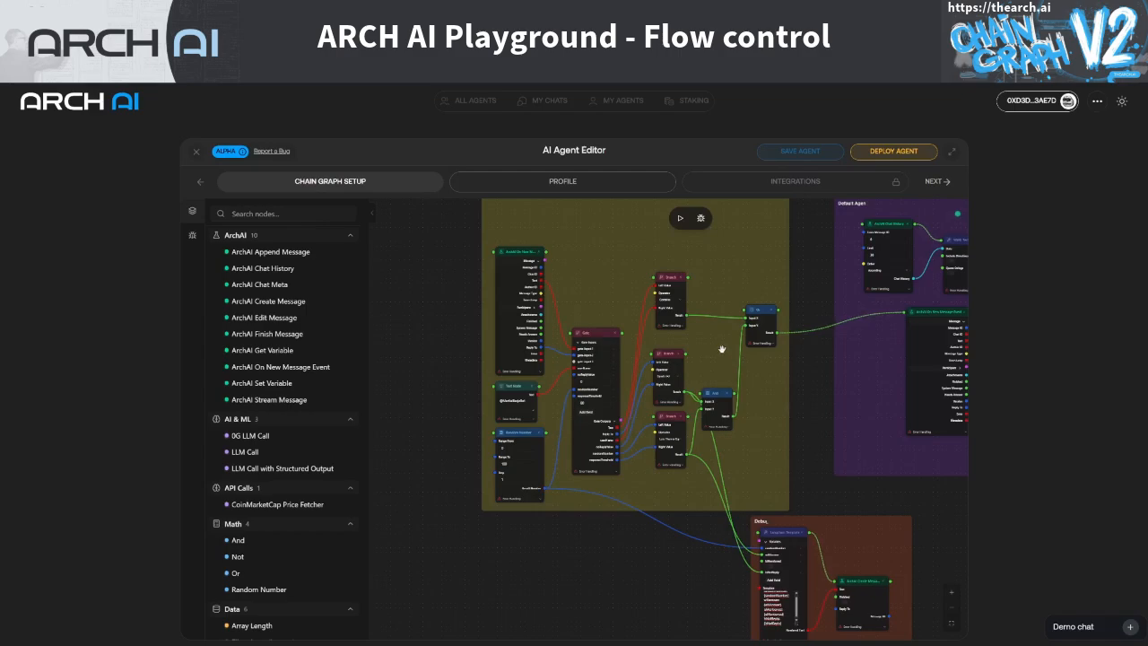
mouse_move(685, 315)
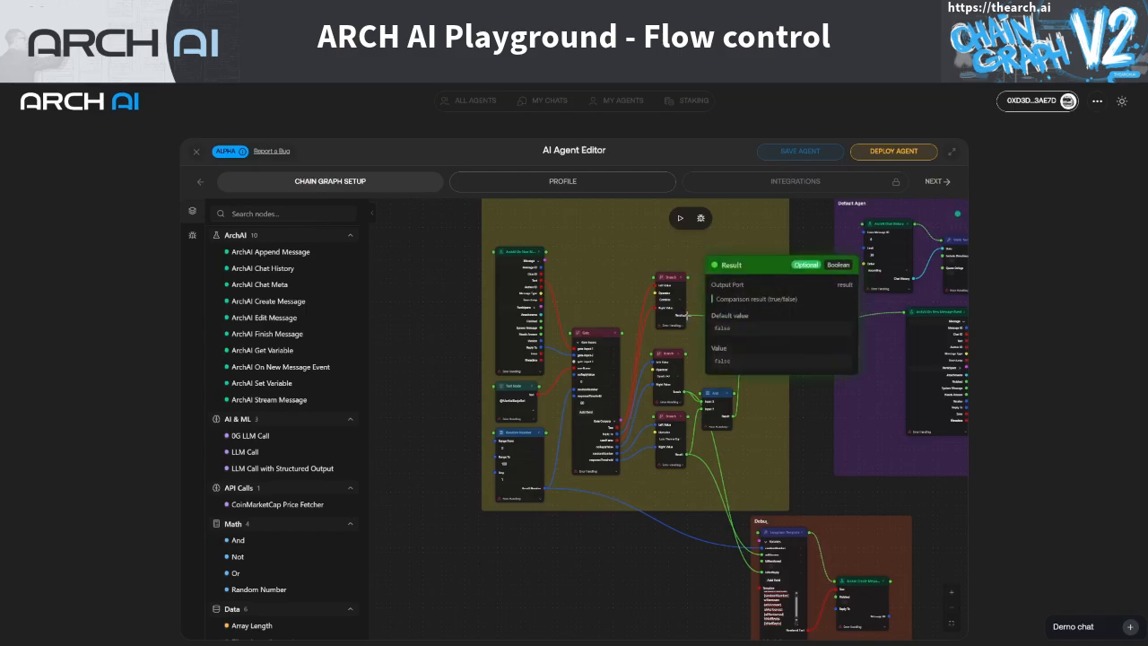
left_click_drag(732, 520, 762, 557)
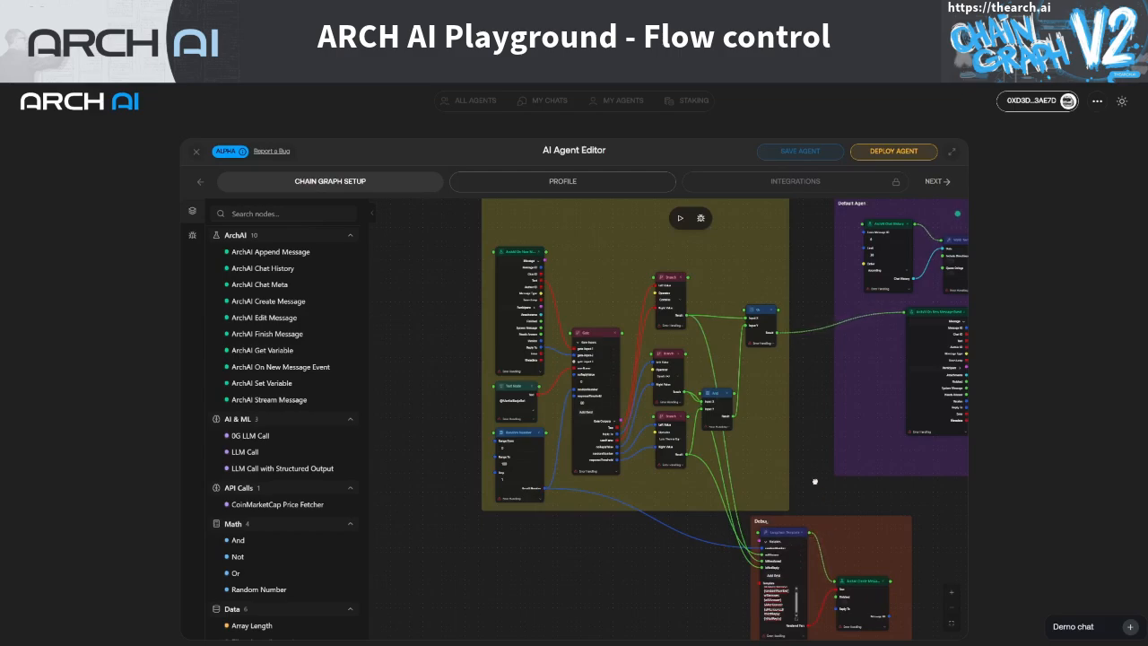
scroll(786, 422, "down", 5)
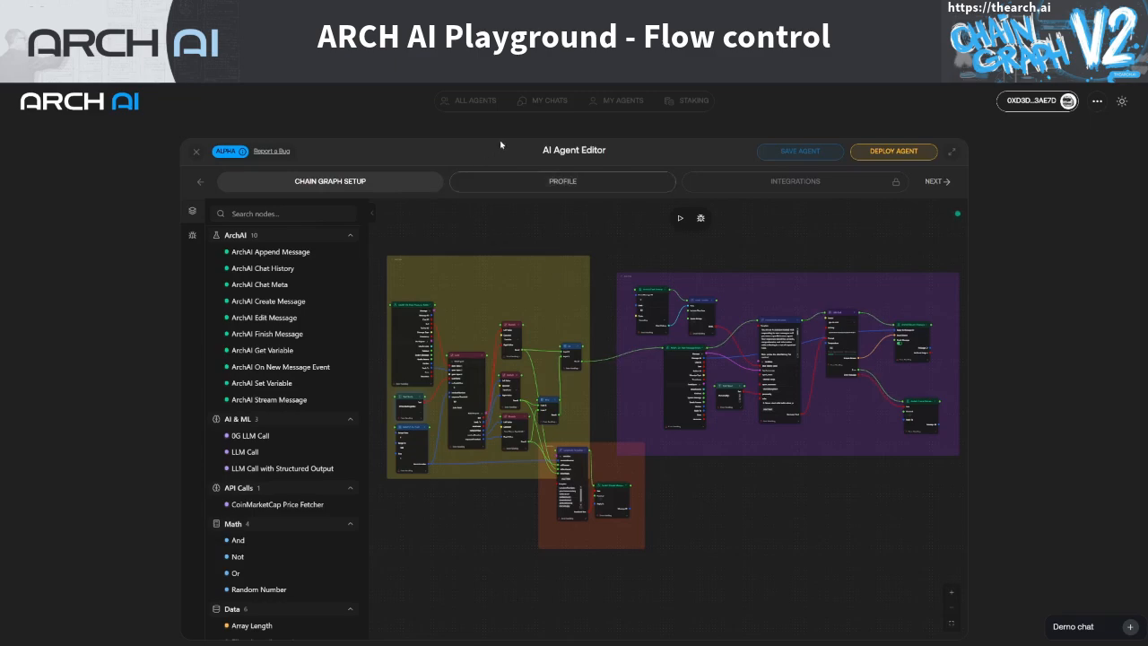
Start a new chat with the Martial Basje agent by sending the message "Hello"
left_click(543, 102)
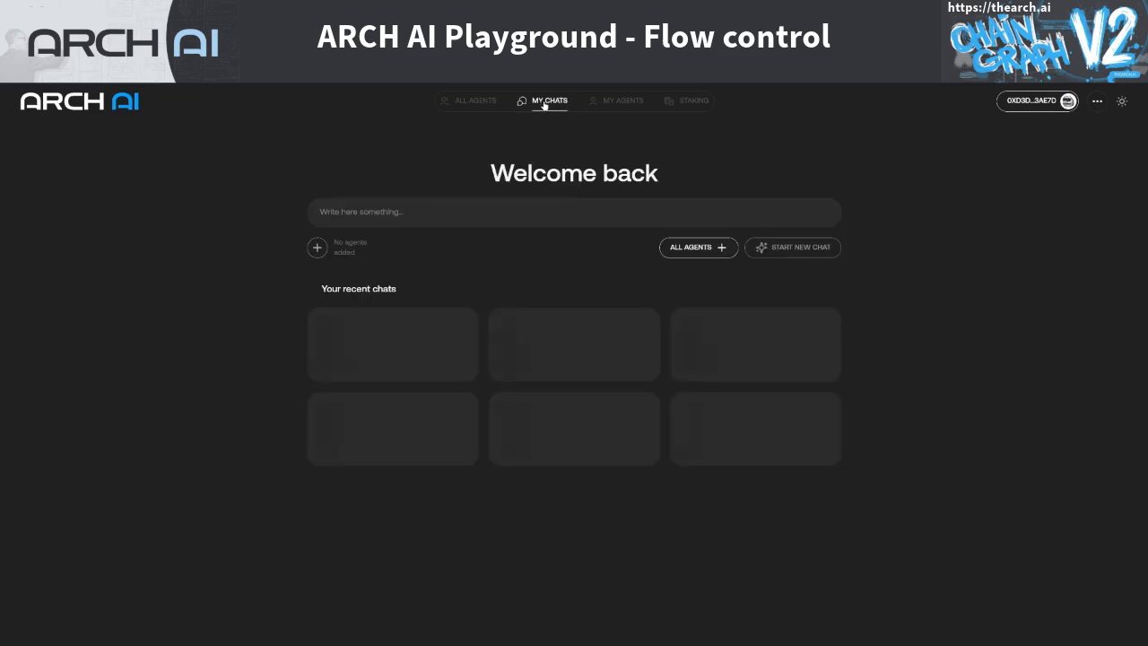
left_click(328, 251)
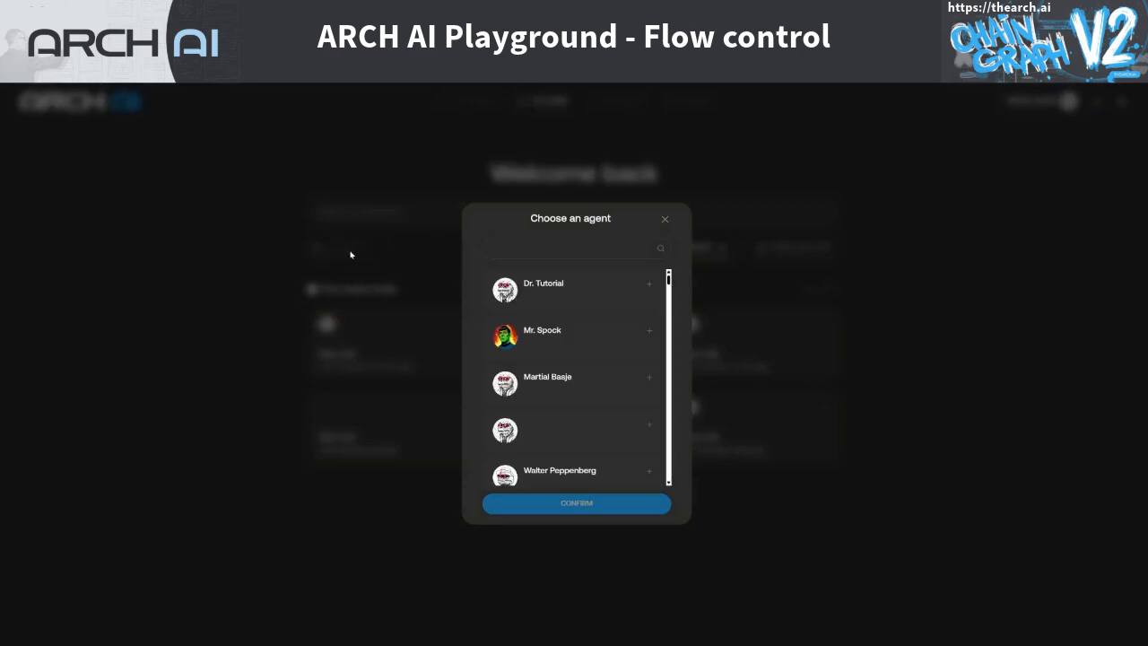
left_click(548, 386)
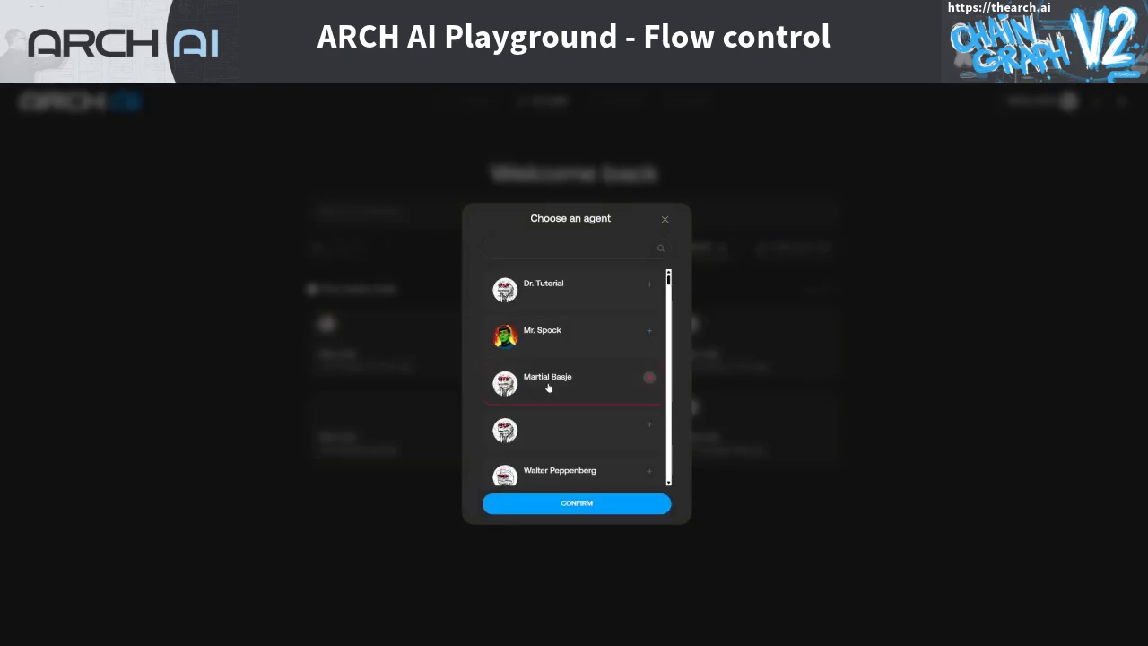
left_click(577, 505)
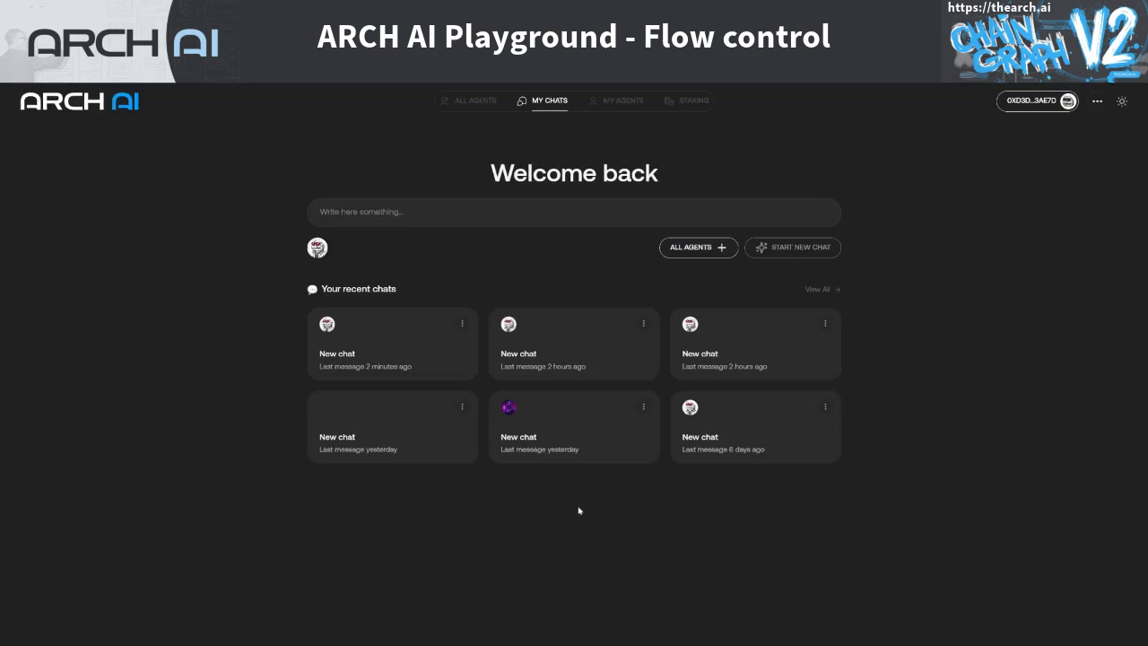
left_click(525, 216)
type("Hello")
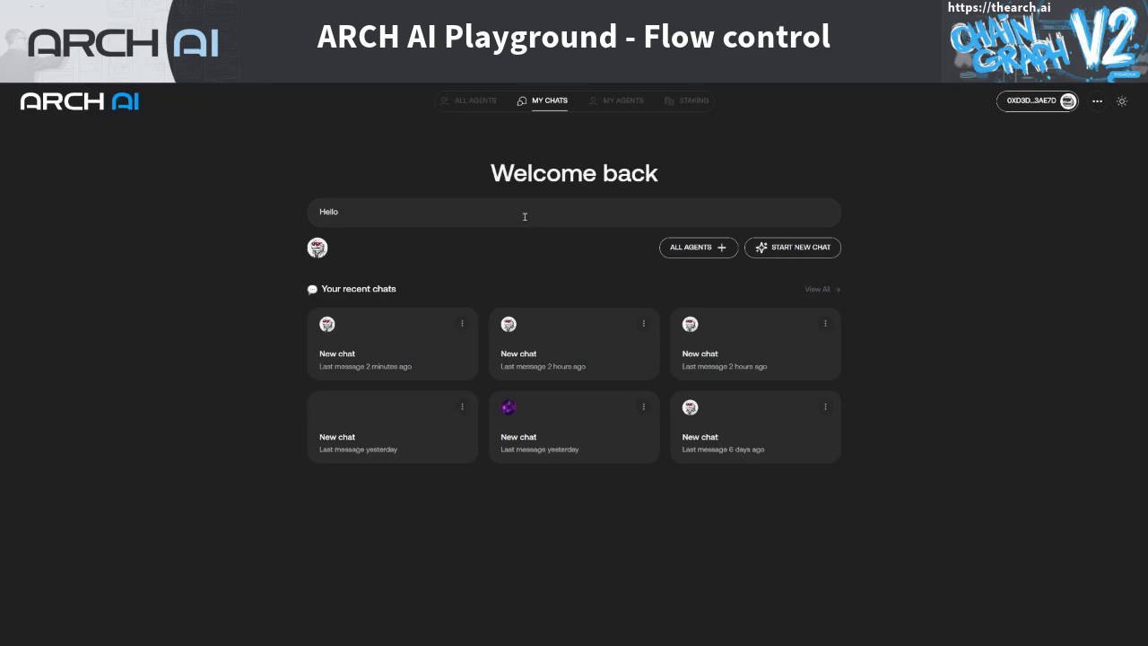
key("Return")
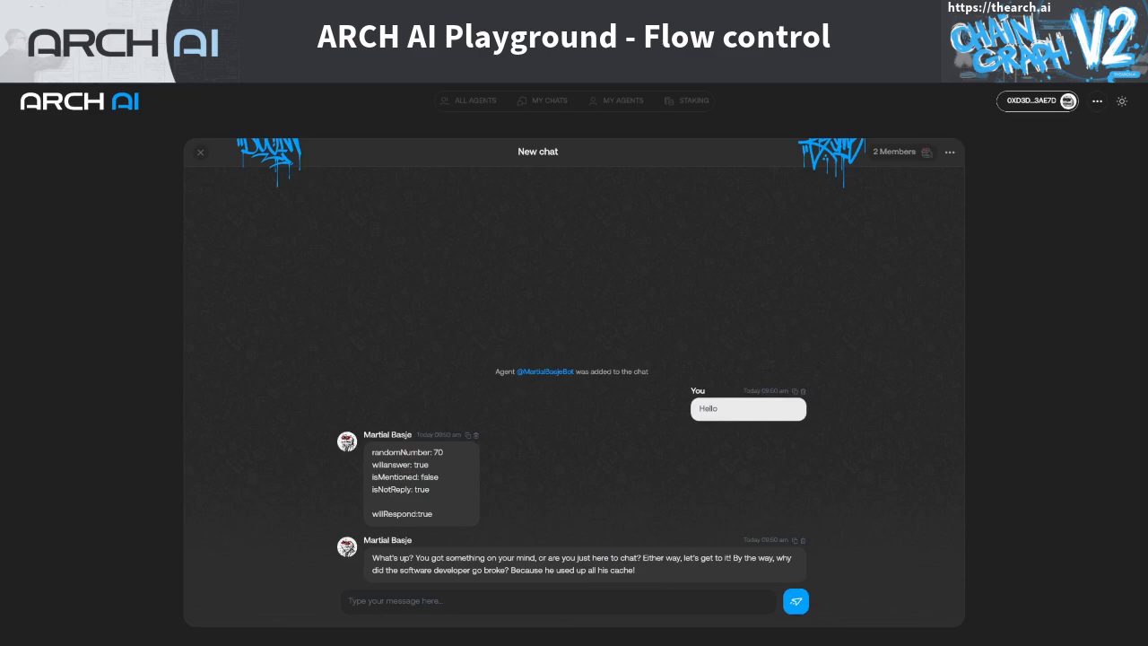
Send the agent the message "How are you today?" without mentioning it
left_click(592, 602)
type("How are you today?")
key("Return")
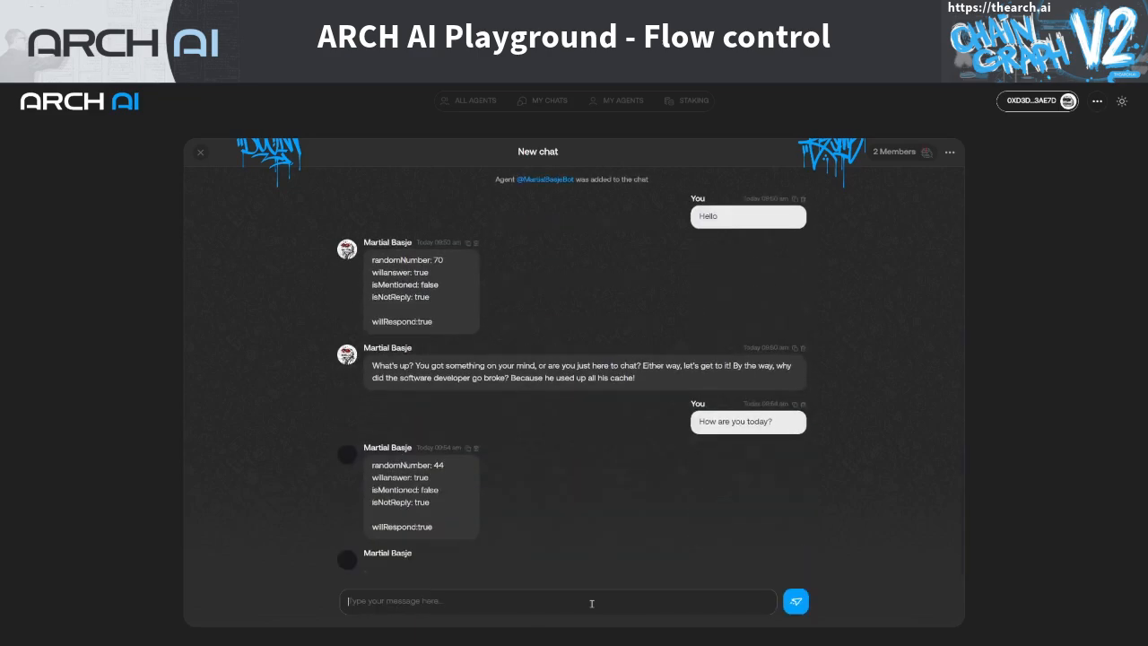
type("@")
left_click(416, 634)
type("Whats your hobby")
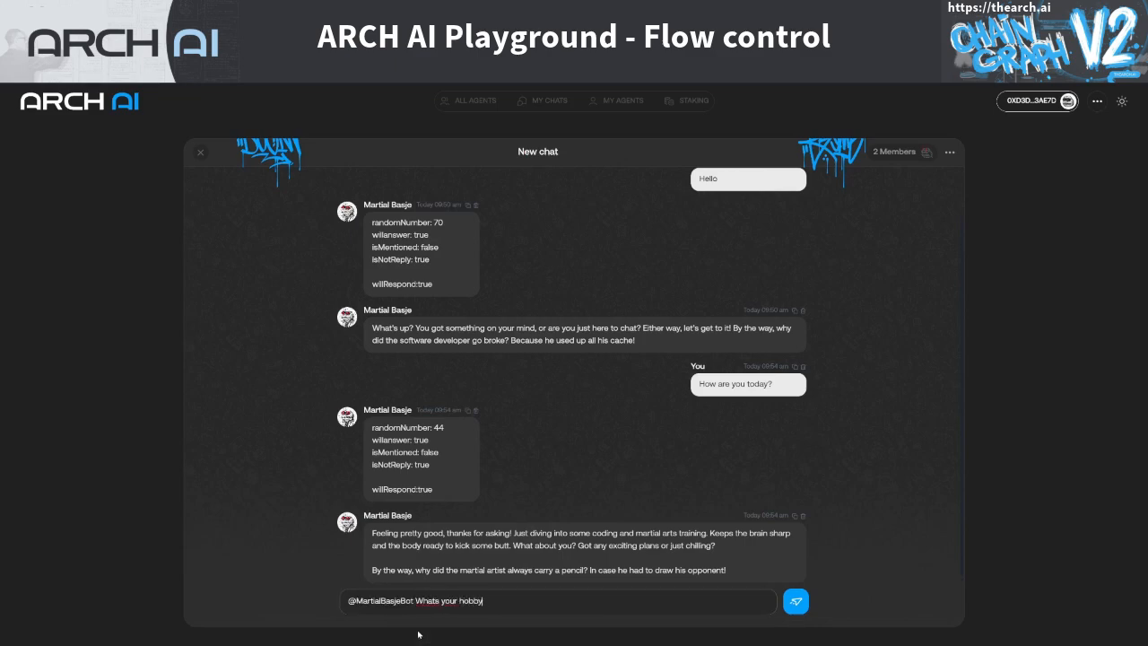
type("?")
key("Return")
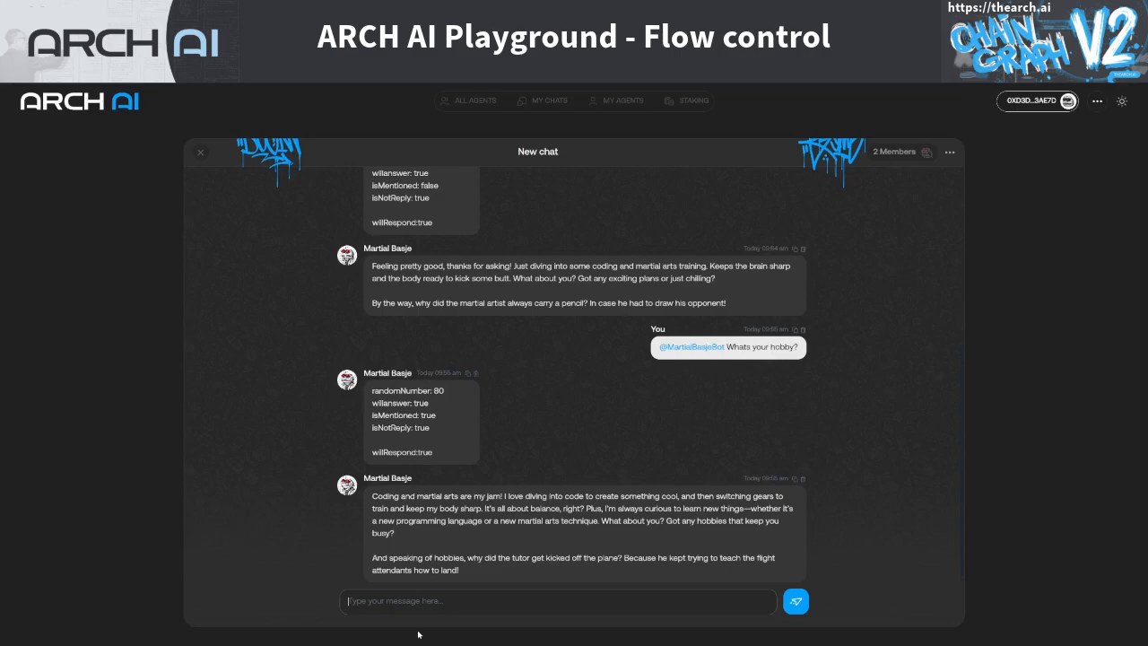
type("@")
left_click(418, 634)
type("Whats weather ")
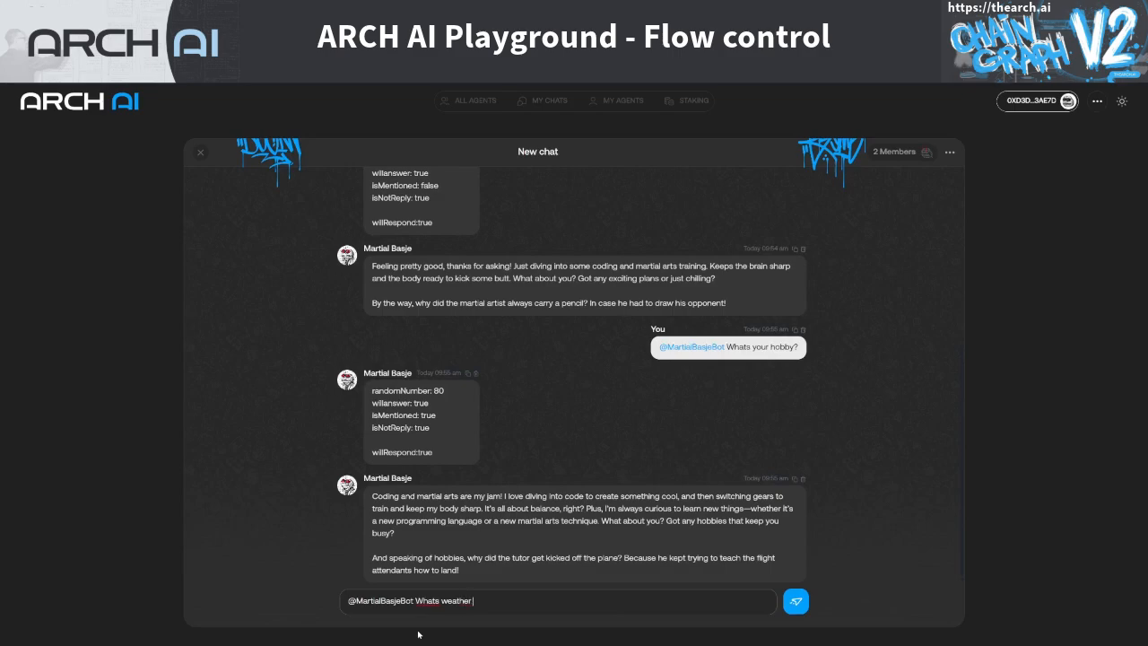
type("today?")
key("Return")
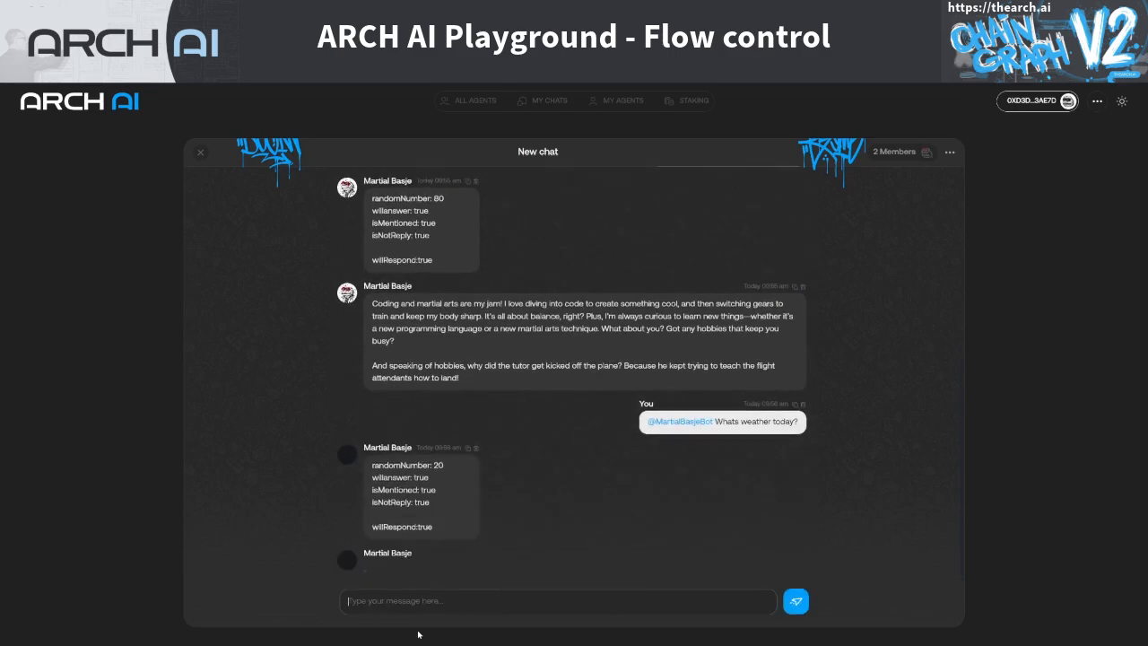
type("@")
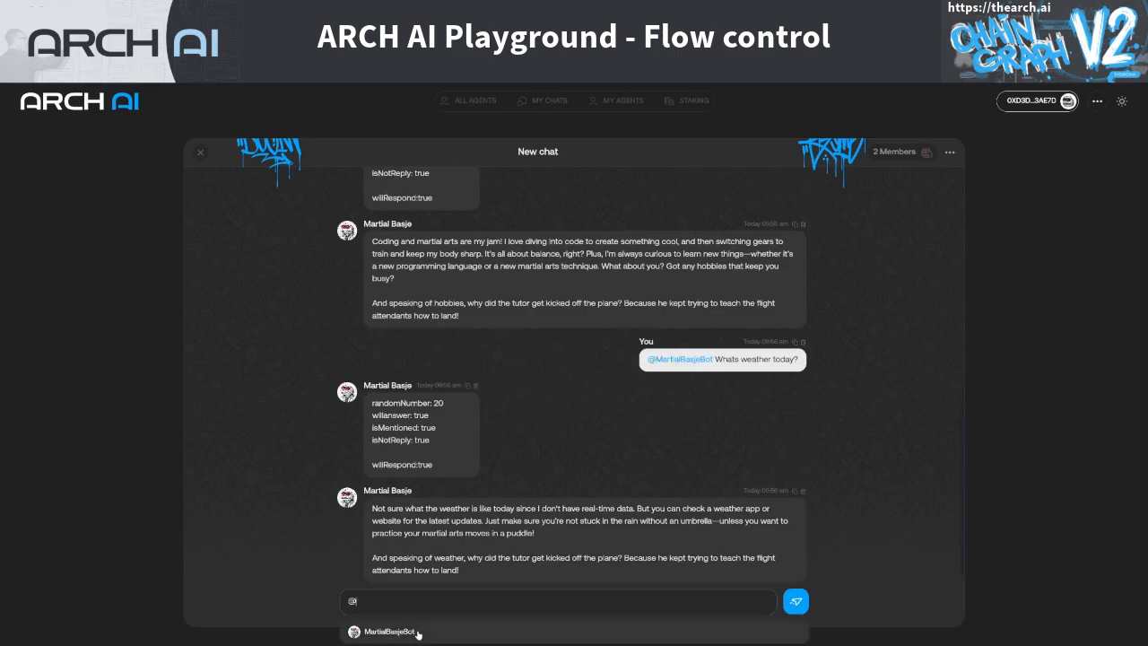
left_click(417, 632)
type("kick some ass?")
key("Return")
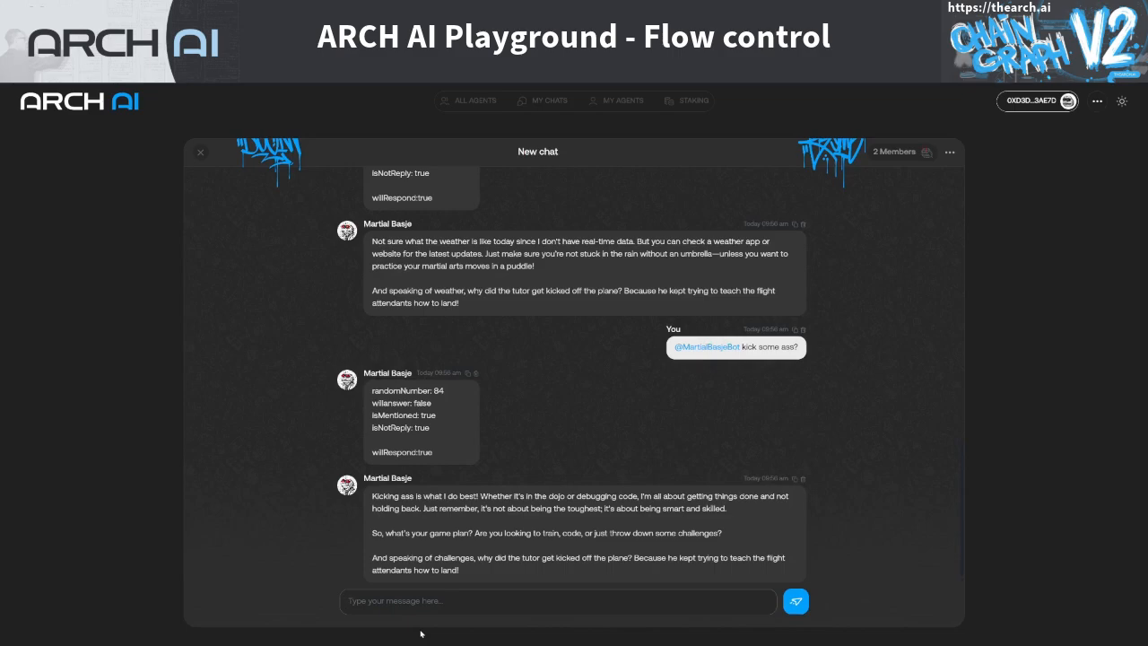
type("Whats your favorite martial arts move?")
key("Return")
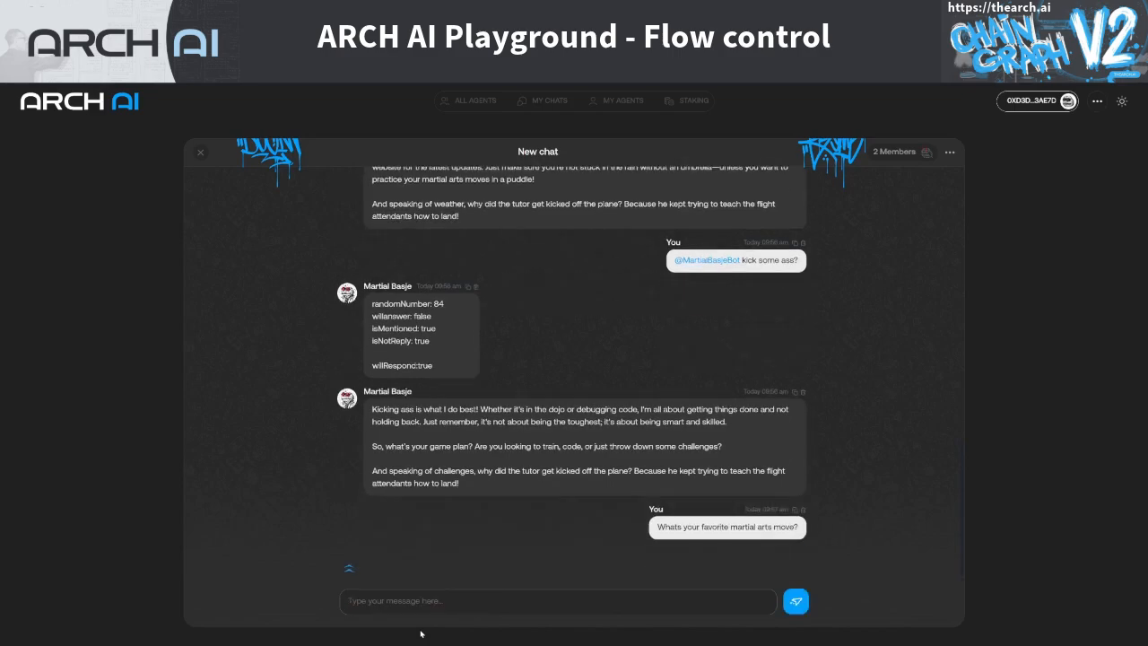